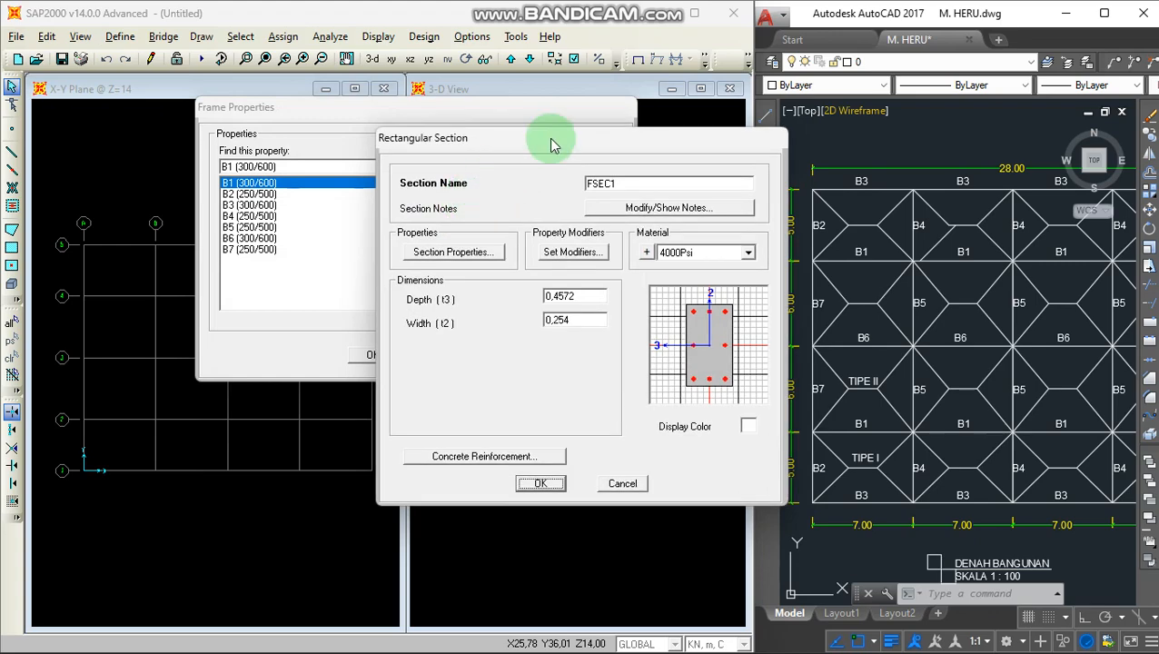
Step: Switch to the Excel workbook TW and look up the column dimension calculation in section B. Kolom
{"action": "left_click_drag", "start_coordinate": [552, 141], "coordinate": [217, 141]}
{"action": "key", "text": "alt+Tab"}
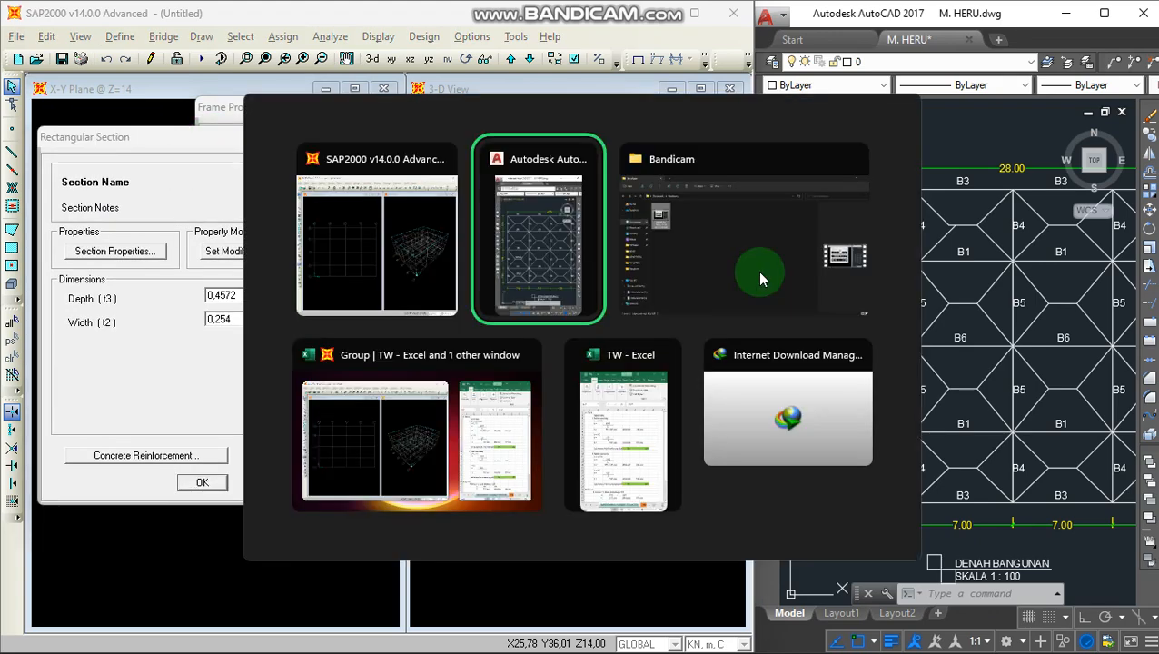
{"action": "key", "text": "alt+Tab"}
{"action": "key", "text": "alt+Tab"}
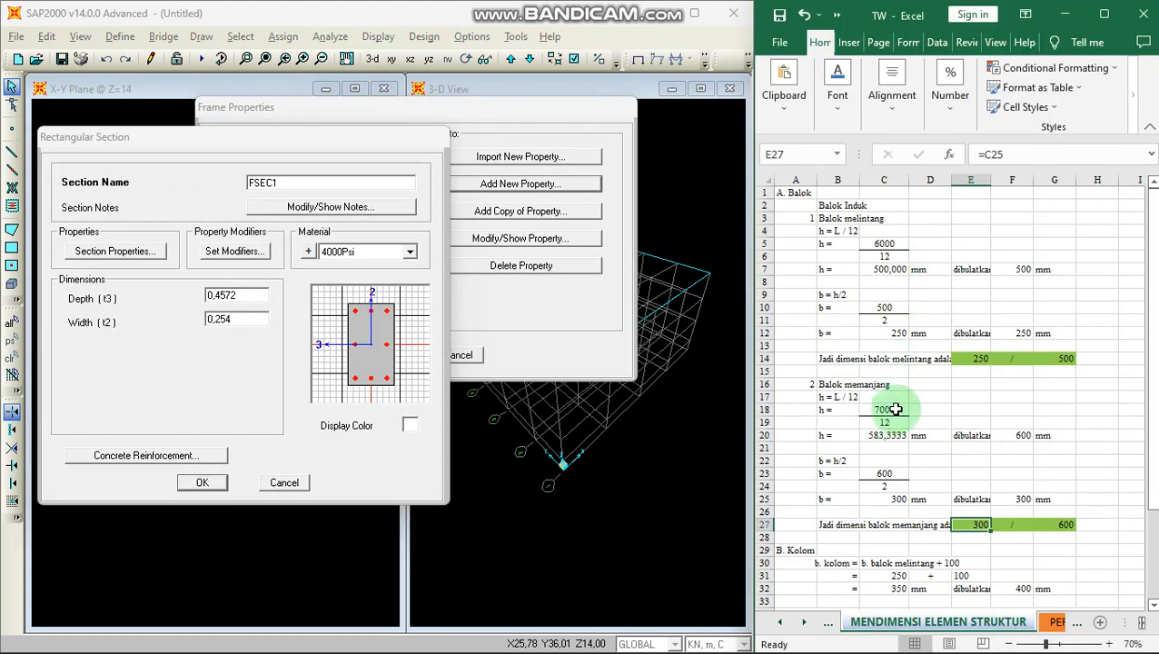
{"action": "scroll", "coordinate": [894, 407], "scroll_direction": "down", "scroll_amount": 8}
{"action": "left_click", "coordinate": [929, 460]}
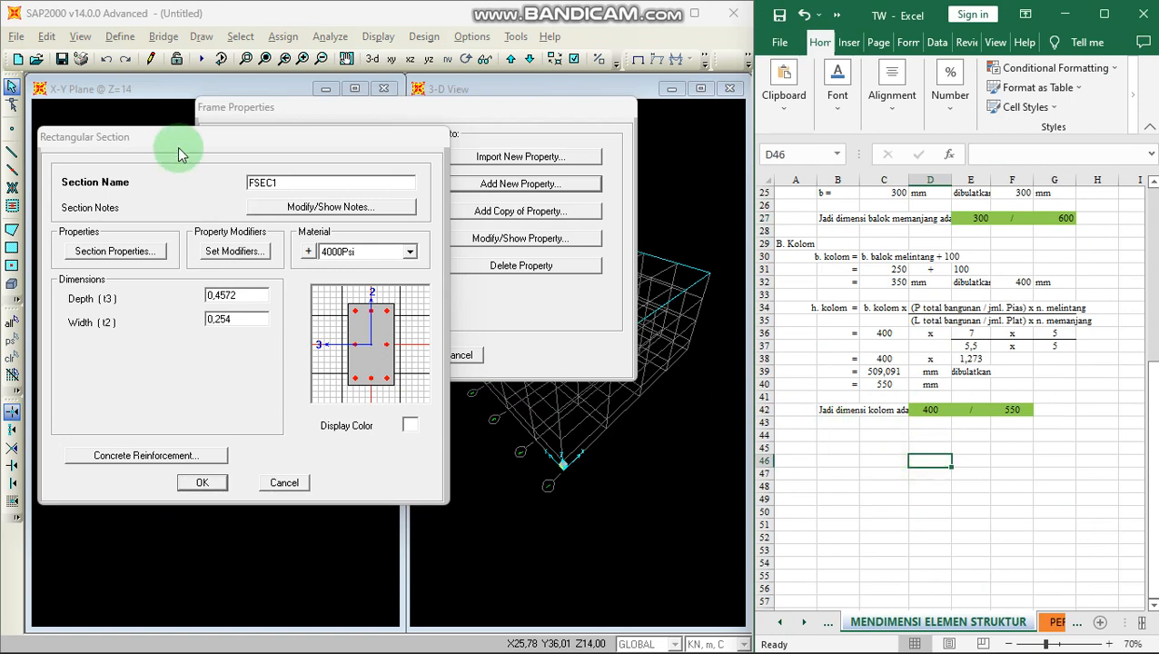
Step: Name the new rectangular section K (400/550), set its material to beton, its depth to .550 and its width to .400
{"action": "left_click_drag", "start_coordinate": [177, 136], "coordinate": [226, 118]}
{"action": "left_click_drag", "start_coordinate": [342, 159], "coordinate": [274, 173]}
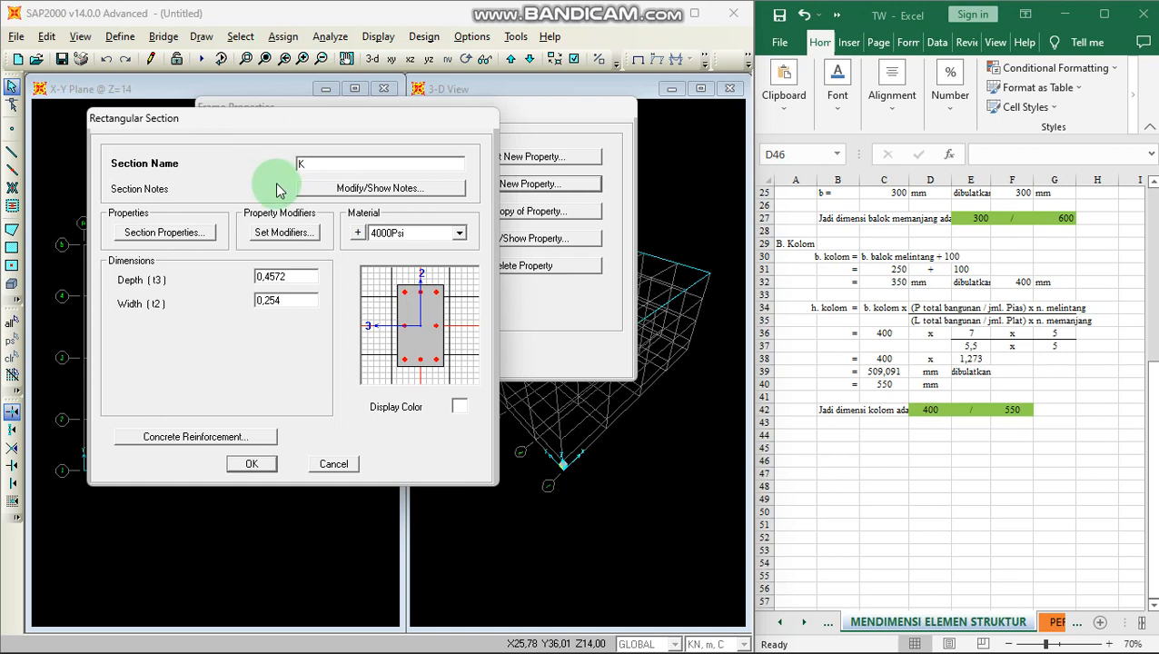
{"action": "type", "text": "K"}
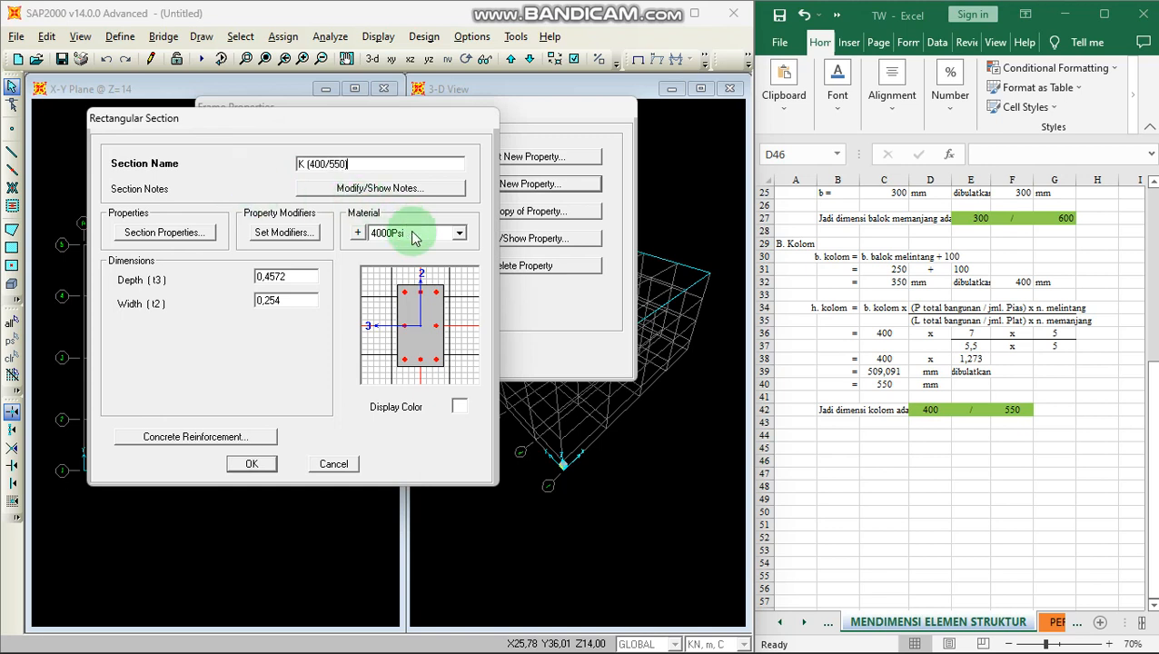
{"action": "left_click", "coordinate": [405, 282]}
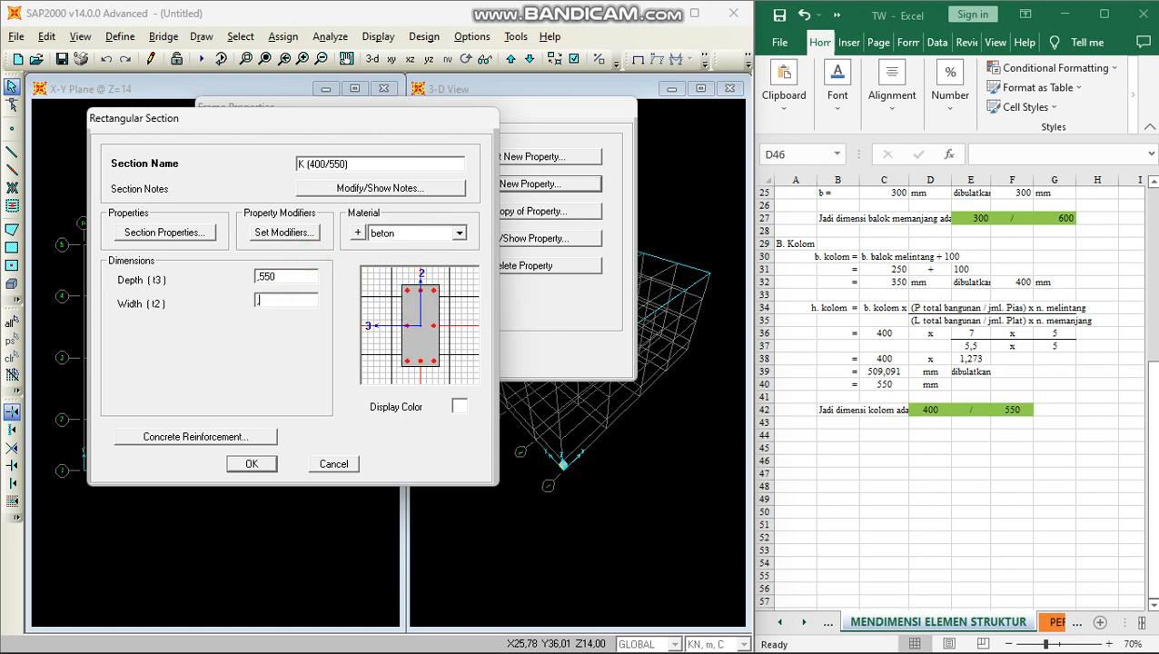
{"action": "left_click", "coordinate": [291, 280]}
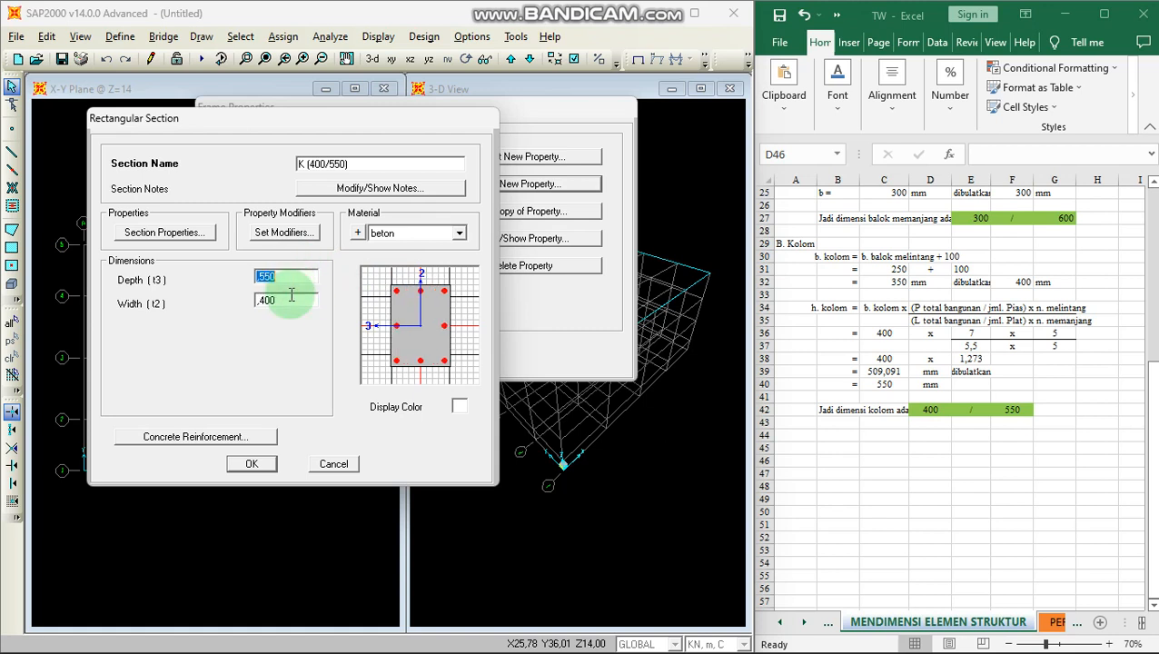
{"action": "left_click", "coordinate": [296, 275]}
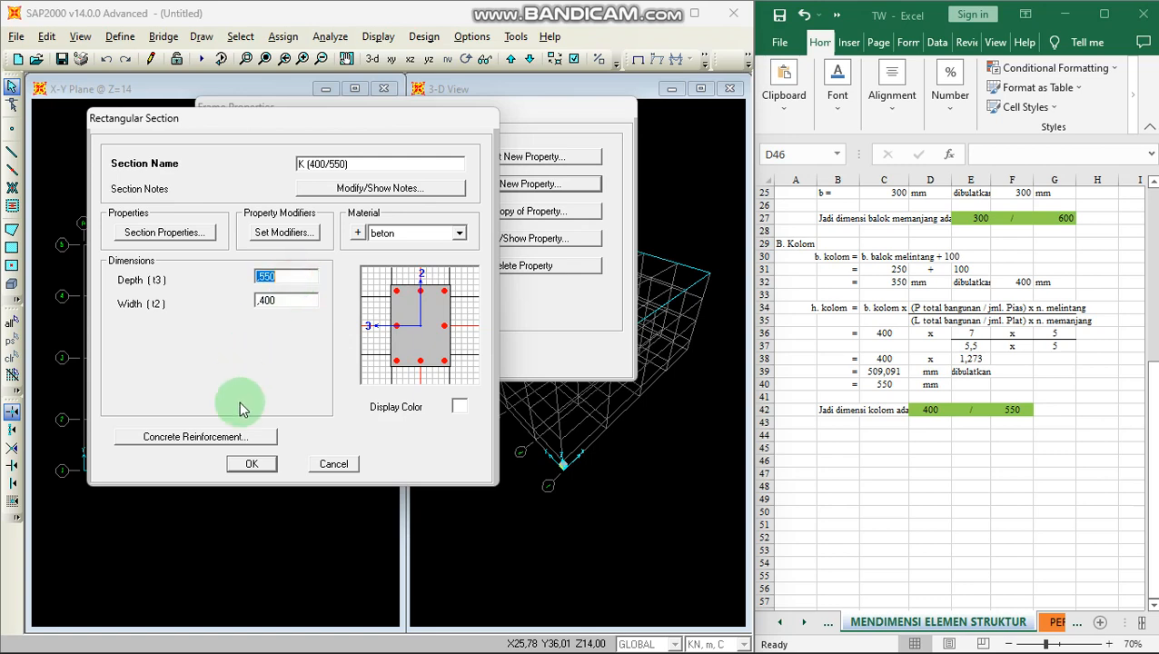
Step: Accept the section's column-type concrete reinforcement data as it stands and save the section to the frame properties
{"action": "left_click", "coordinate": [209, 440]}
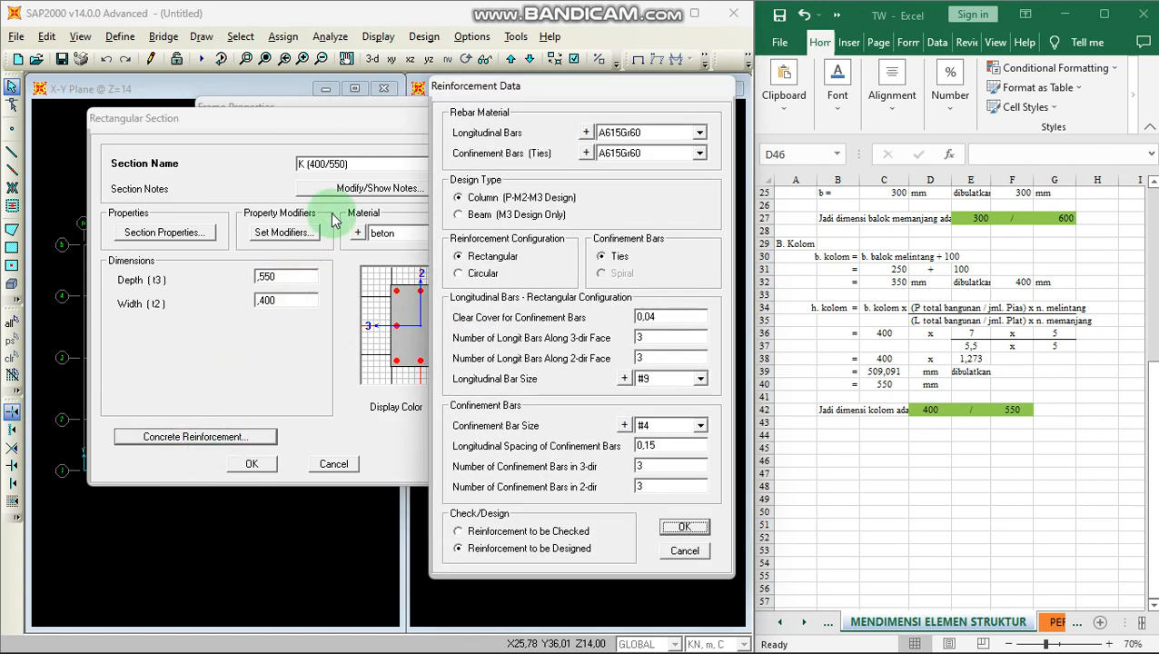
{"action": "left_click_drag", "start_coordinate": [510, 85], "coordinate": [324, 68]}
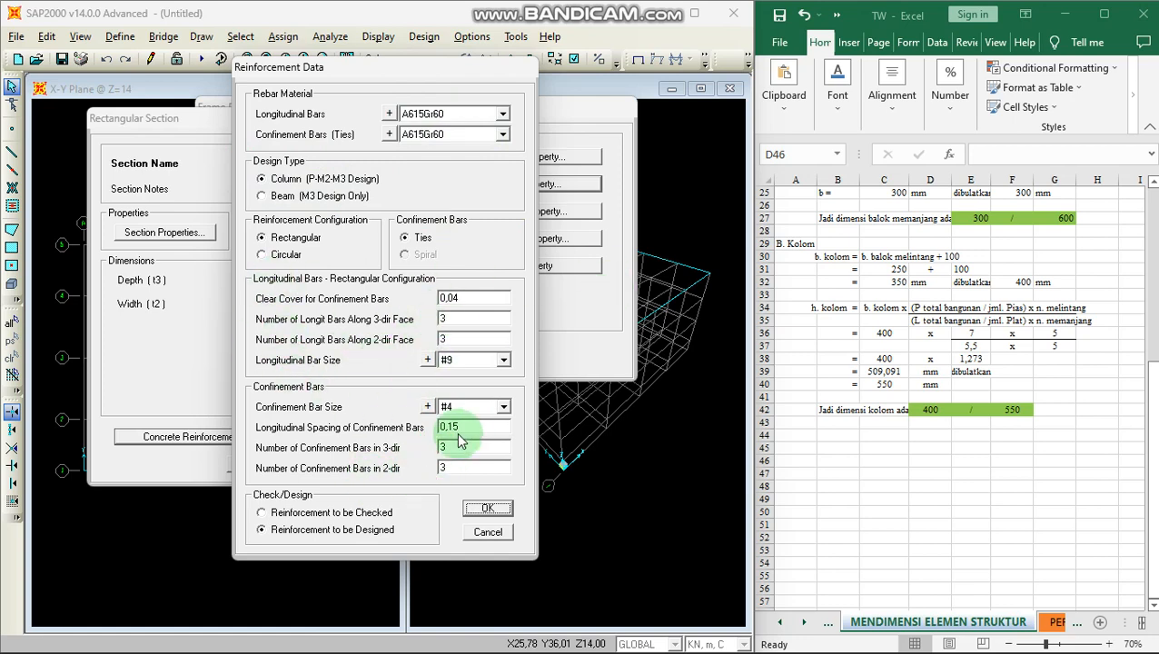
{"action": "left_click", "coordinate": [489, 509]}
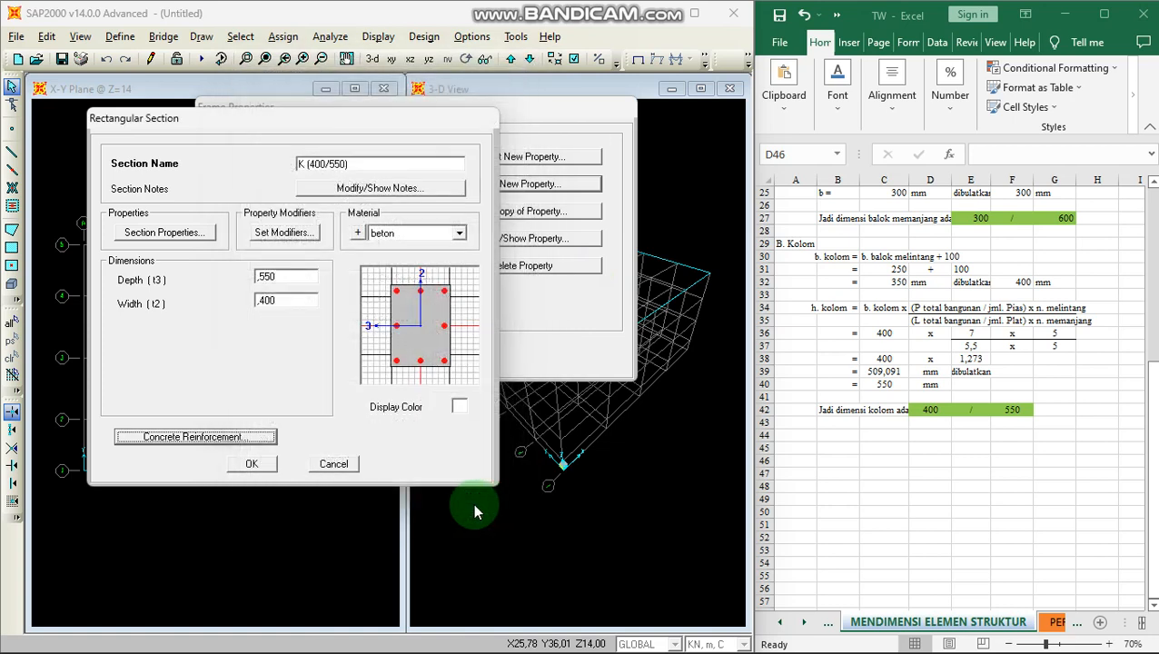
{"action": "left_click", "coordinate": [253, 466]}
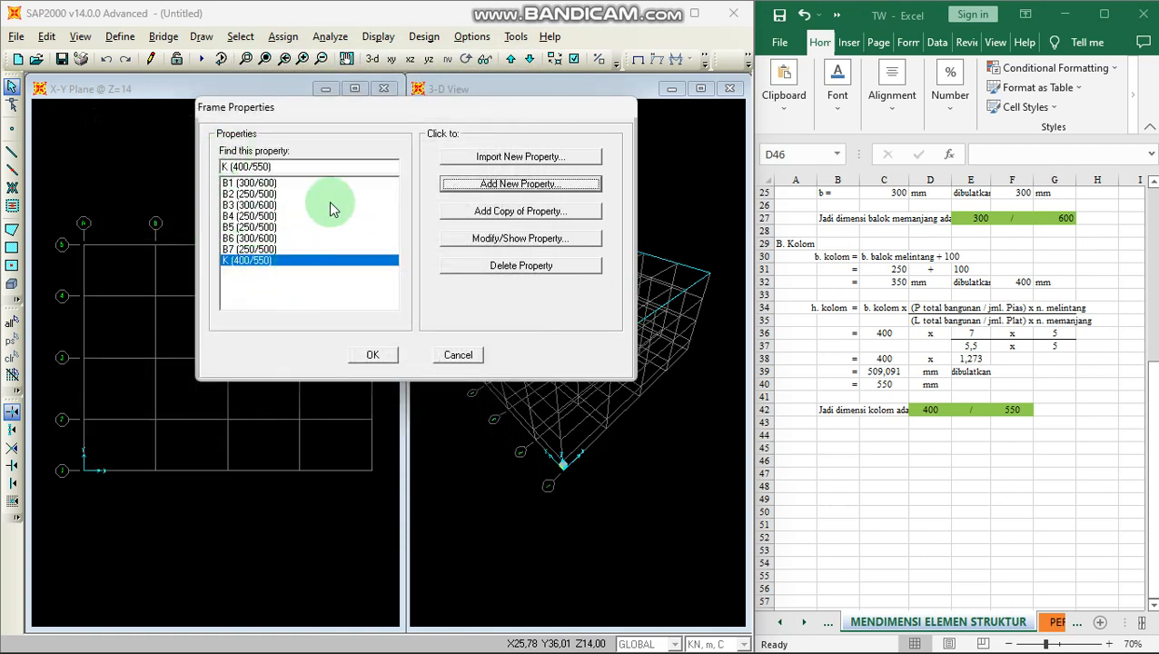
{"action": "left_click", "coordinate": [373, 355]}
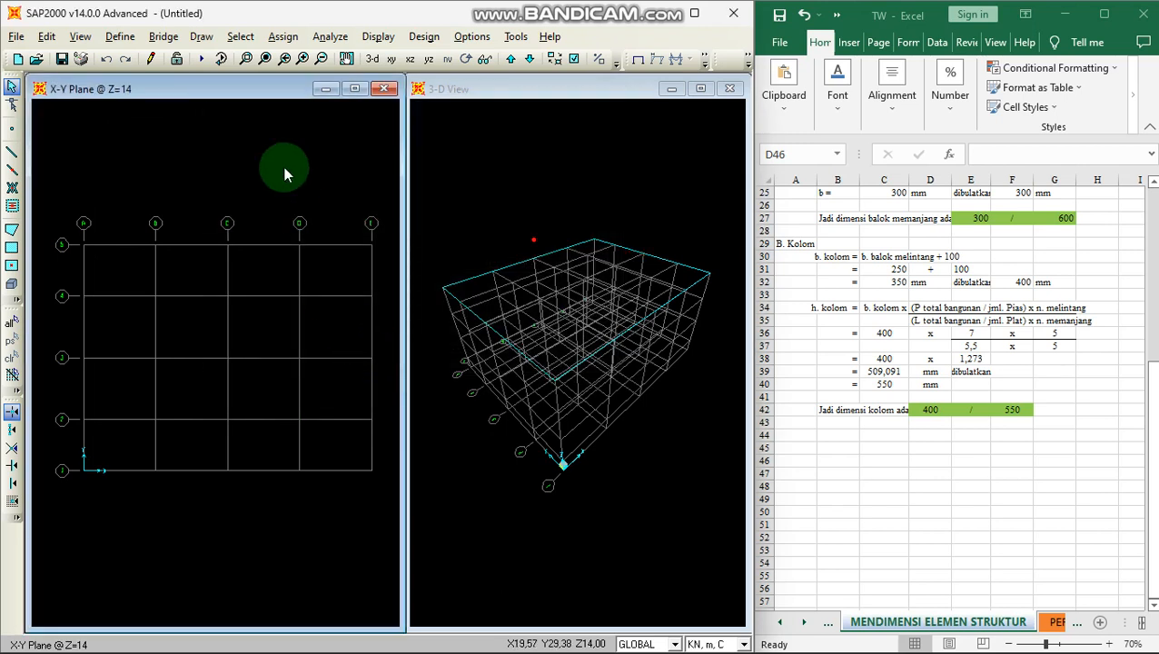
Step: Switch to the AutoCAD building plan beside the model and examine its beam labels and bay spacing
{"action": "scroll", "coordinate": [282, 176], "scroll_direction": "down", "scroll_amount": 1}
{"action": "middle_click_drag", "start_coordinate": [300, 189], "coordinate": [293, 205]}
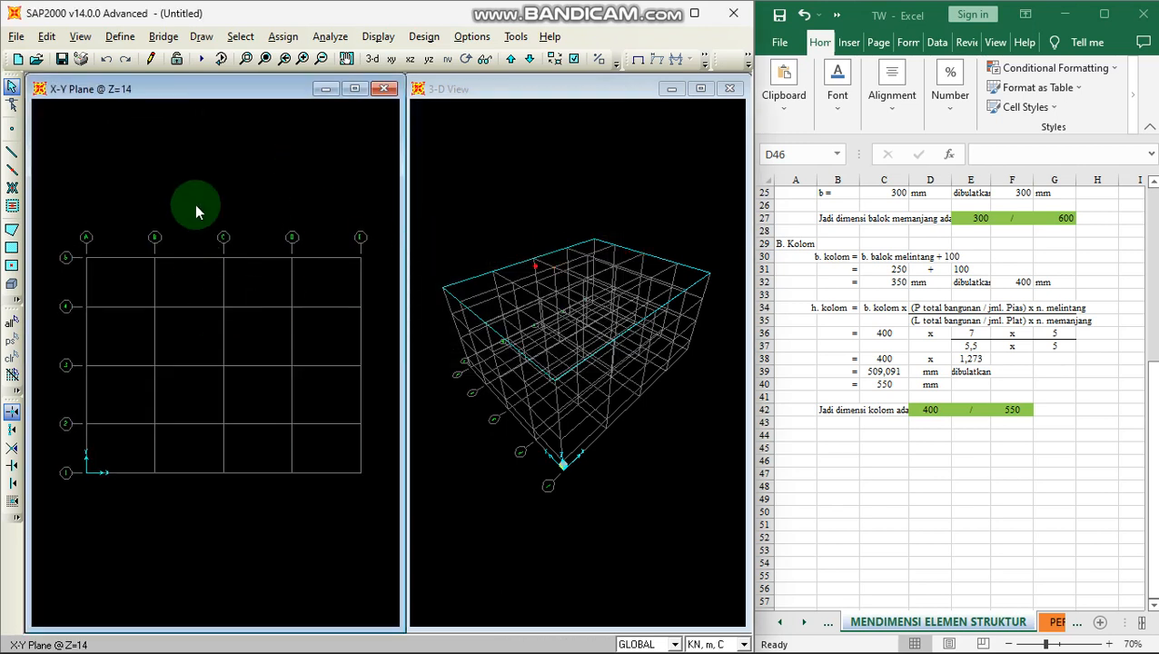
{"action": "key", "text": "alt+Tab"}
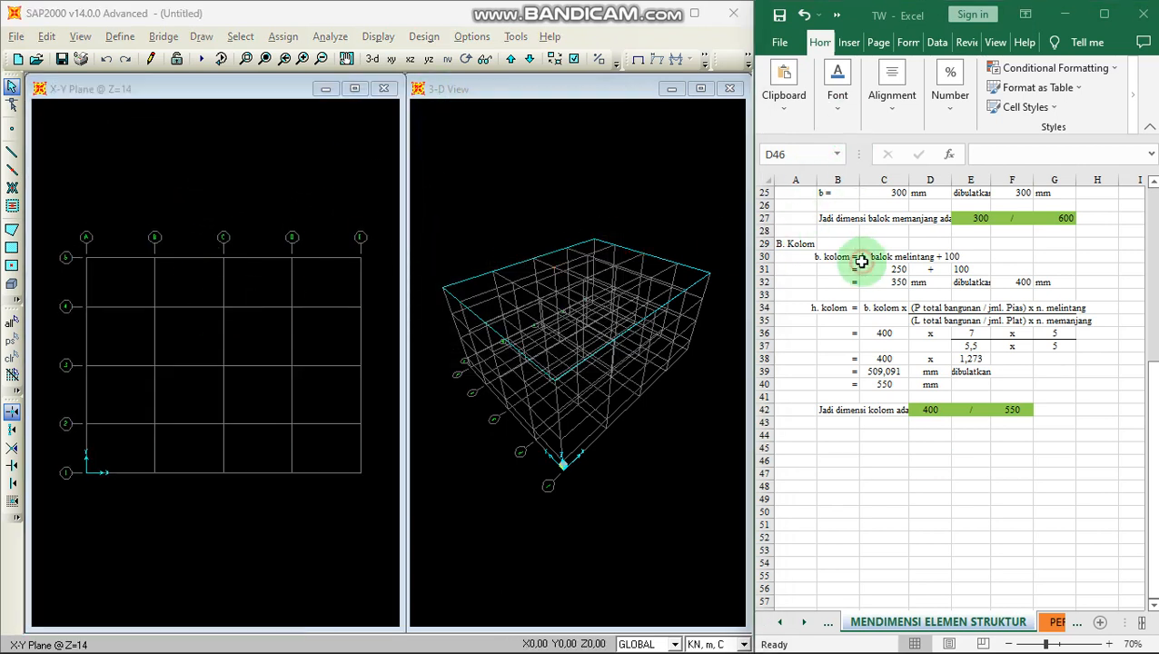
{"action": "key", "text": "alt+Tab"}
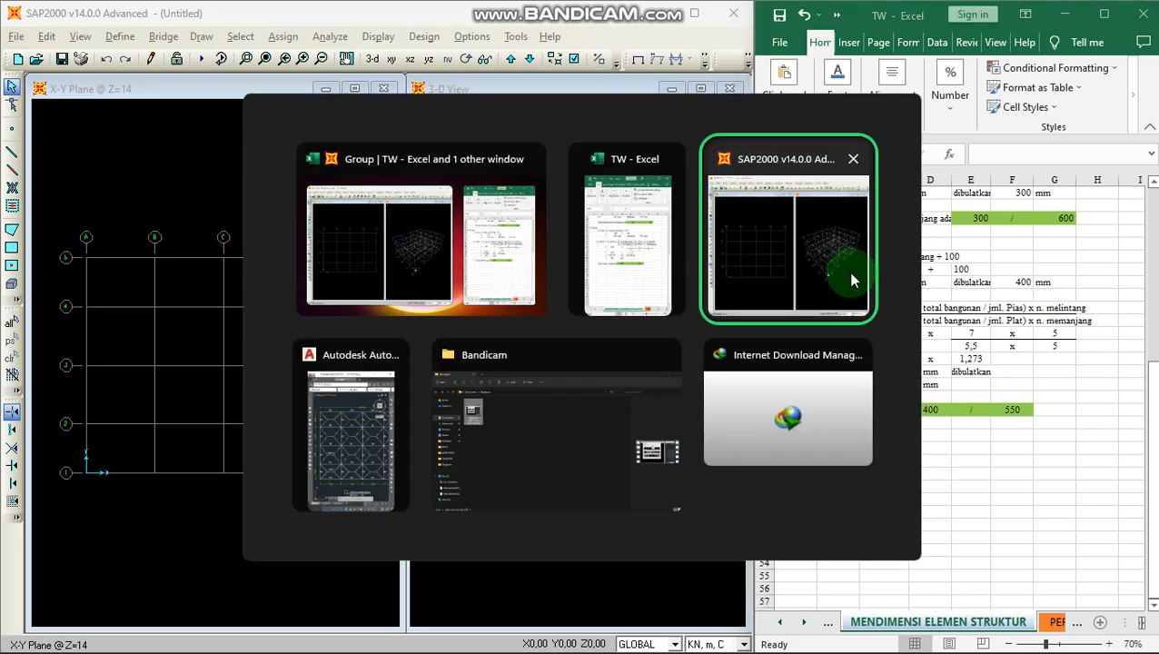
{"action": "key", "text": "alt+Tab"}
{"action": "key", "text": "alt+Tab"}
{"action": "key", "text": "alt+Tab"}
{"action": "key", "text": "alt+Tab"}
{"action": "key", "text": "alt+Tab"}
{"action": "key", "text": "alt+Tab"}
{"action": "key", "text": "alt+Tab"}
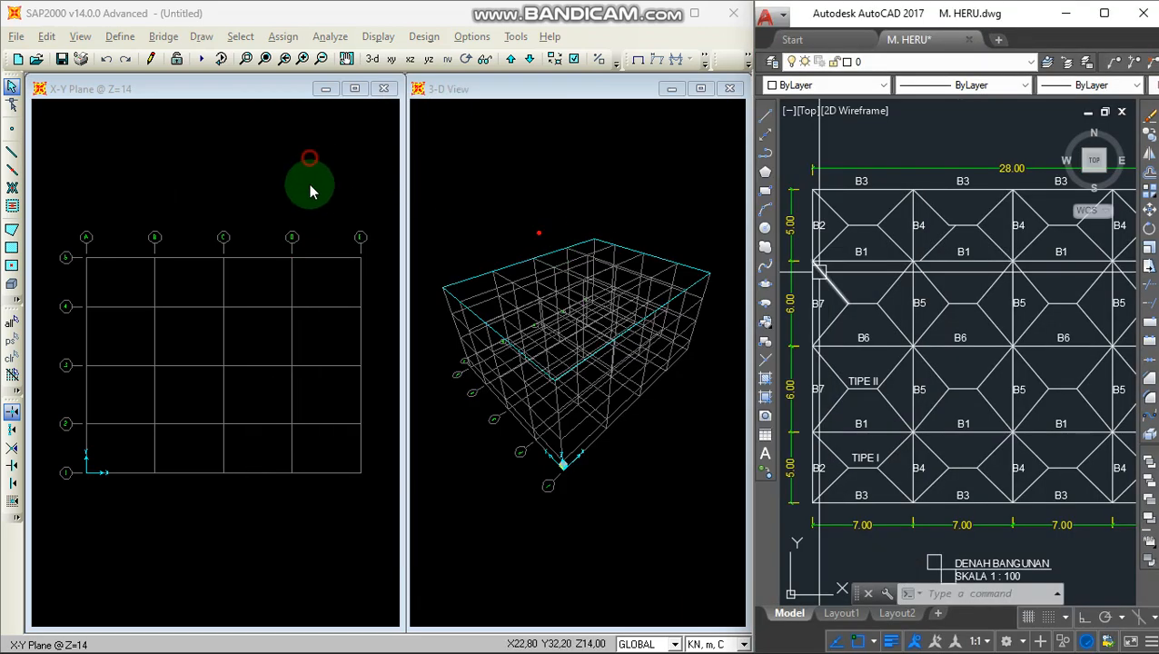
{"action": "left_click", "coordinate": [310, 189]}
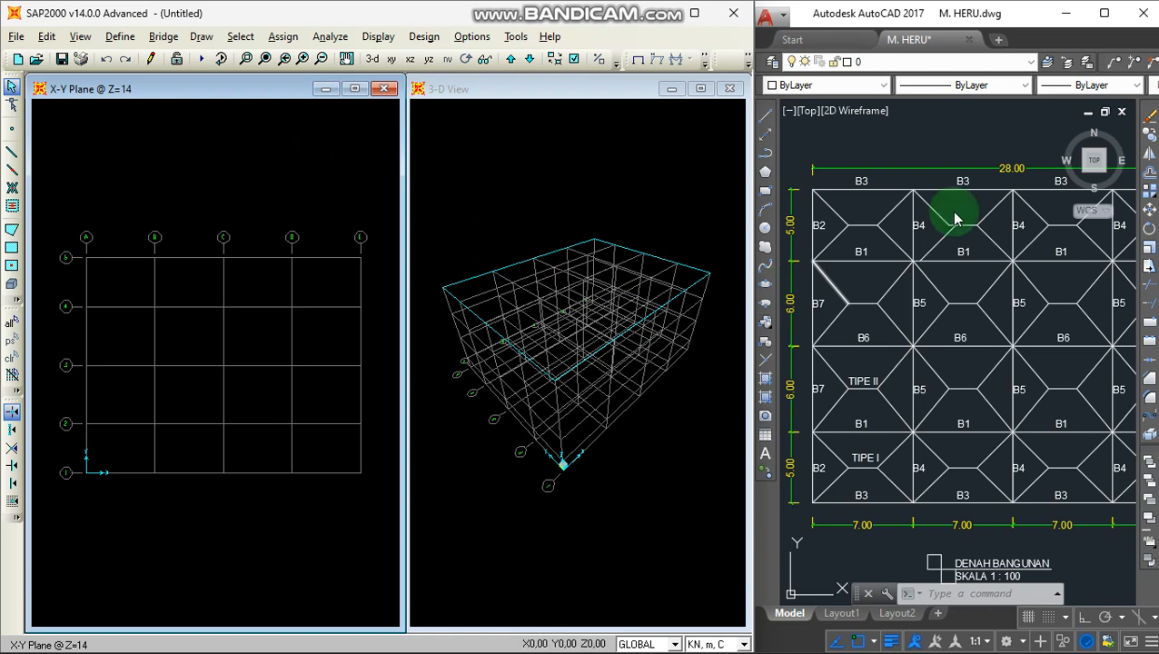
{"action": "scroll", "coordinate": [930, 391], "scroll_direction": "up", "scroll_amount": 4}
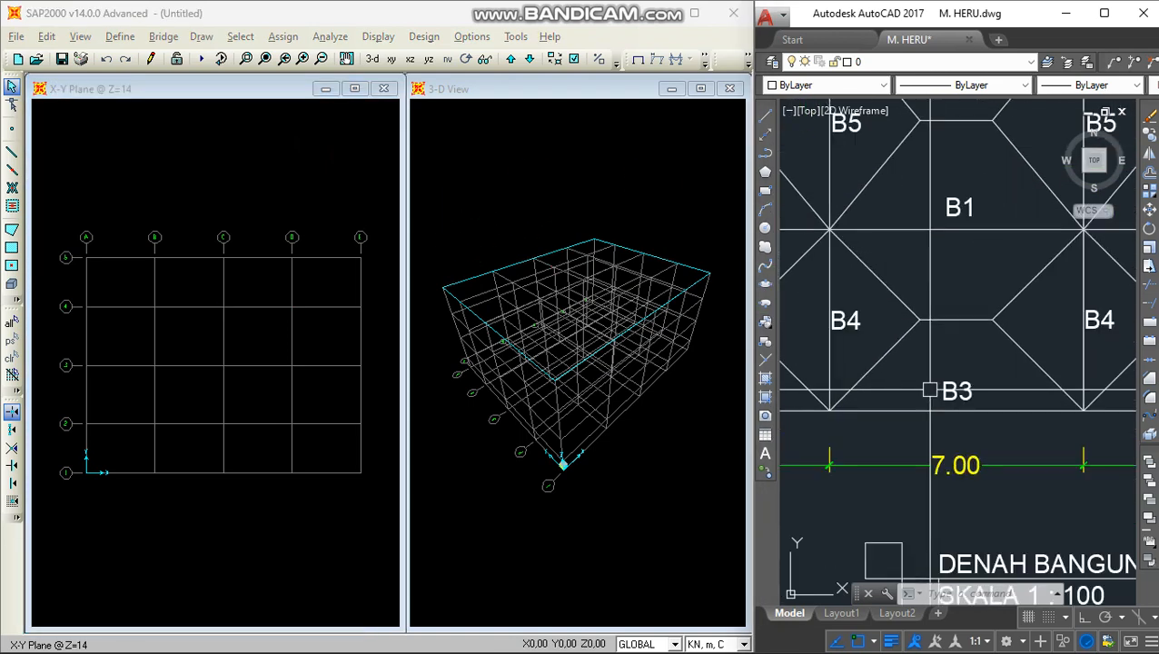
{"action": "scroll", "coordinate": [929, 391], "scroll_direction": "down", "scroll_amount": 5}
{"action": "scroll", "coordinate": [872, 345], "scroll_direction": "up", "scroll_amount": 3}
{"action": "scroll", "coordinate": [854, 332], "scroll_direction": "down", "scroll_amount": 2}
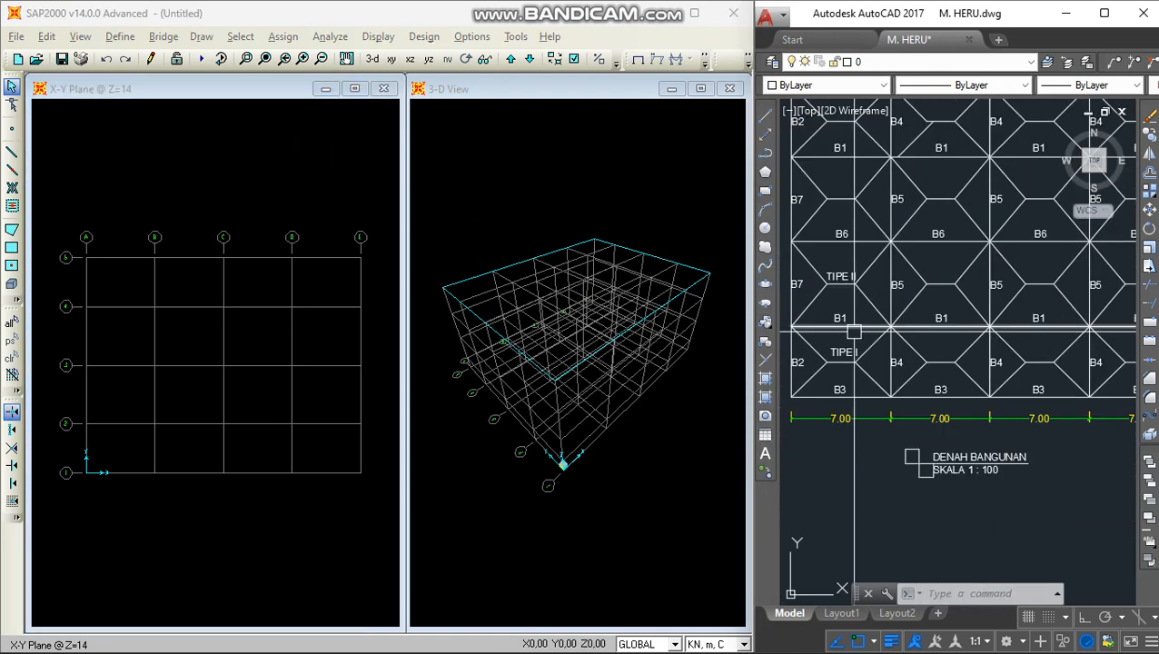
{"action": "middle_click_drag", "start_coordinate": [898, 322], "coordinate": [949, 355]}
{"action": "middle_click_drag", "start_coordinate": [867, 291], "coordinate": [839, 319]}
Step: In SAP2000, change the X-Y plan view to the Z=2 level and fit the grid in view
{"action": "left_click", "coordinate": [296, 189]}
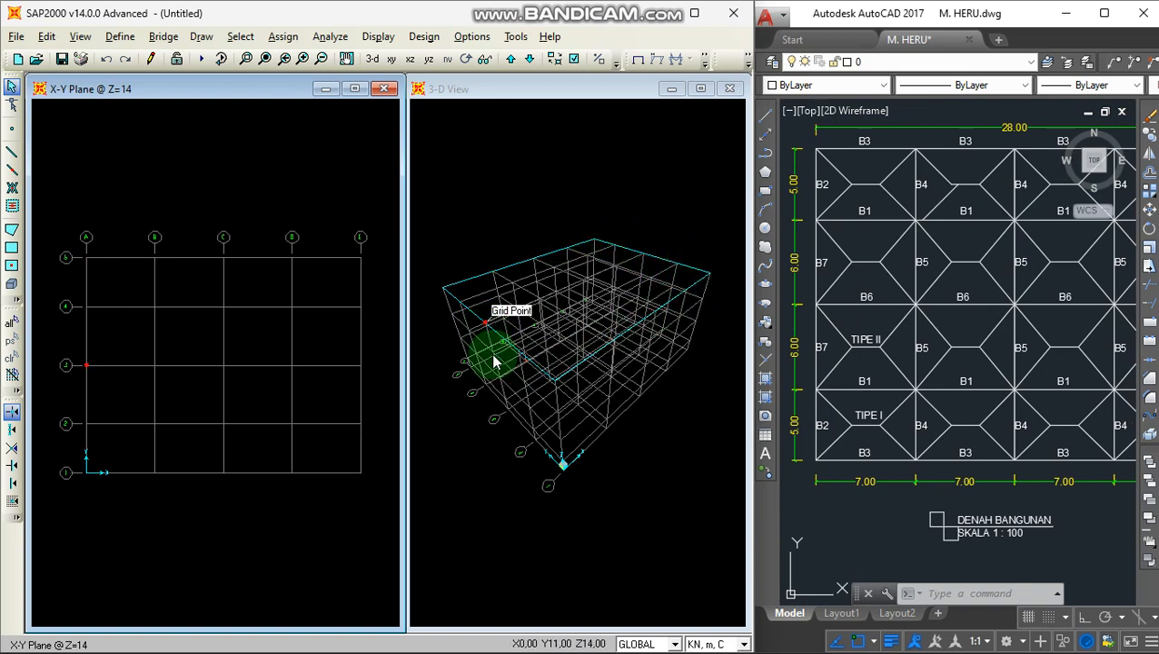
{"action": "left_click", "coordinate": [562, 461]}
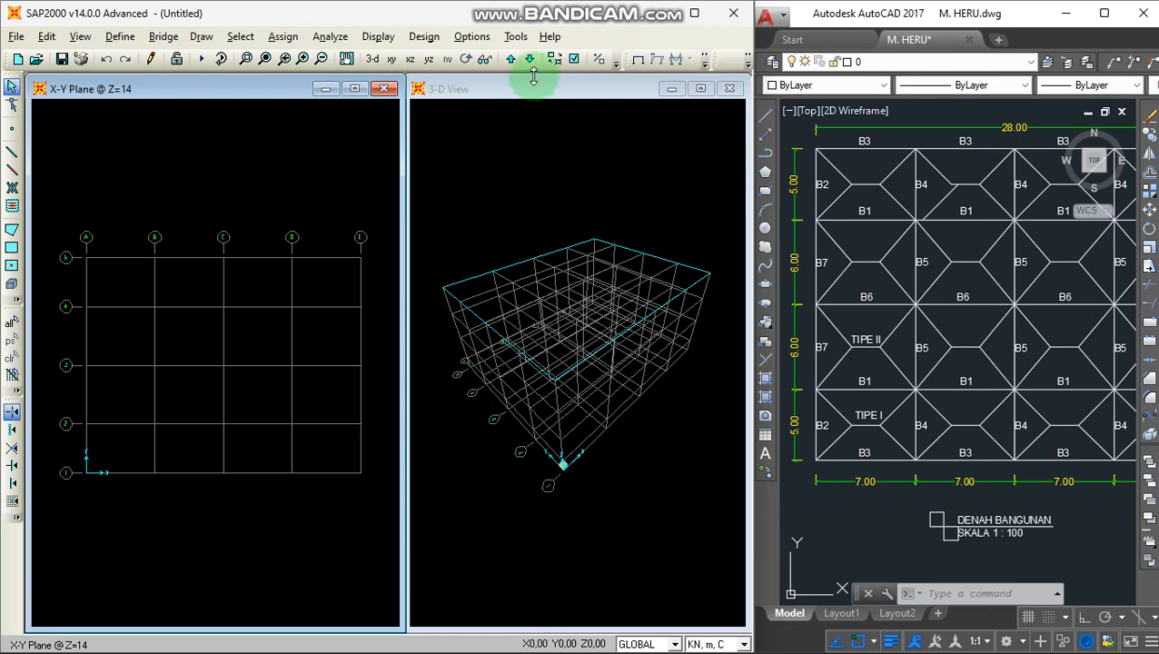
{"action": "left_click", "coordinate": [474, 91]}
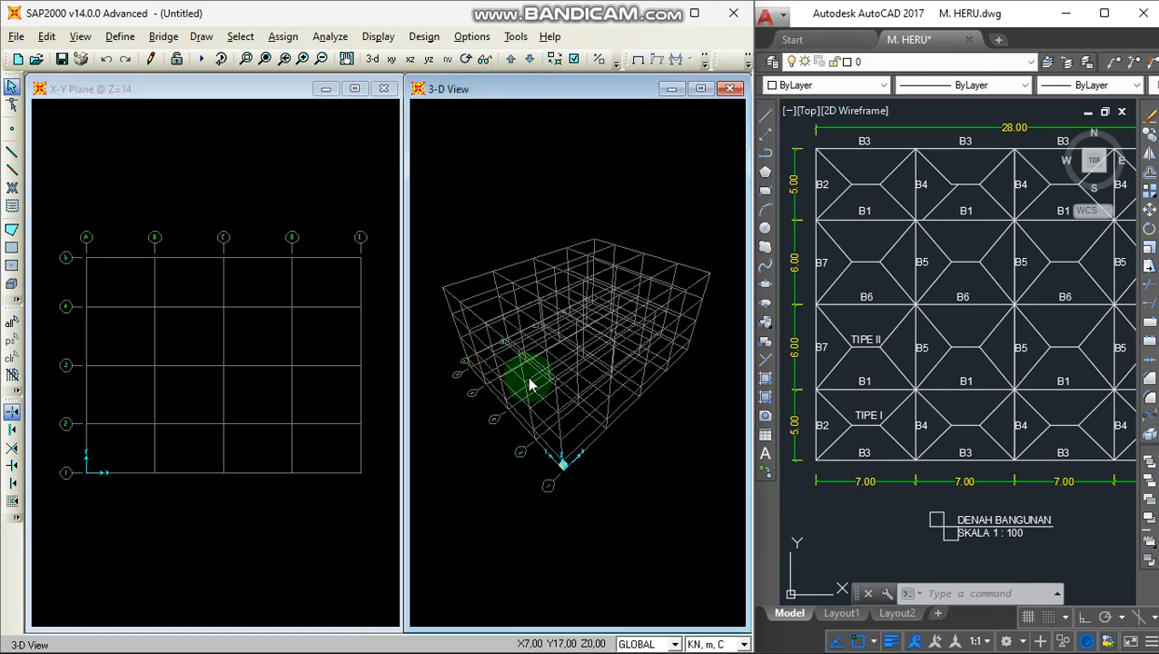
{"action": "left_click", "coordinate": [314, 124]}
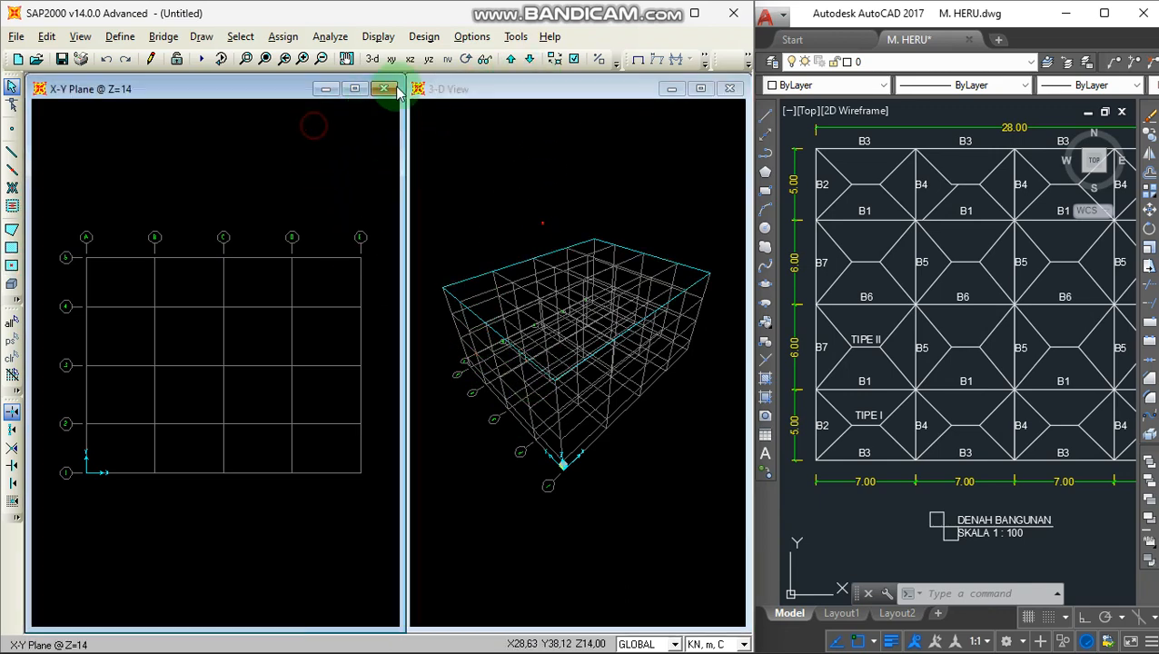
{"action": "left_click", "coordinate": [532, 59]}
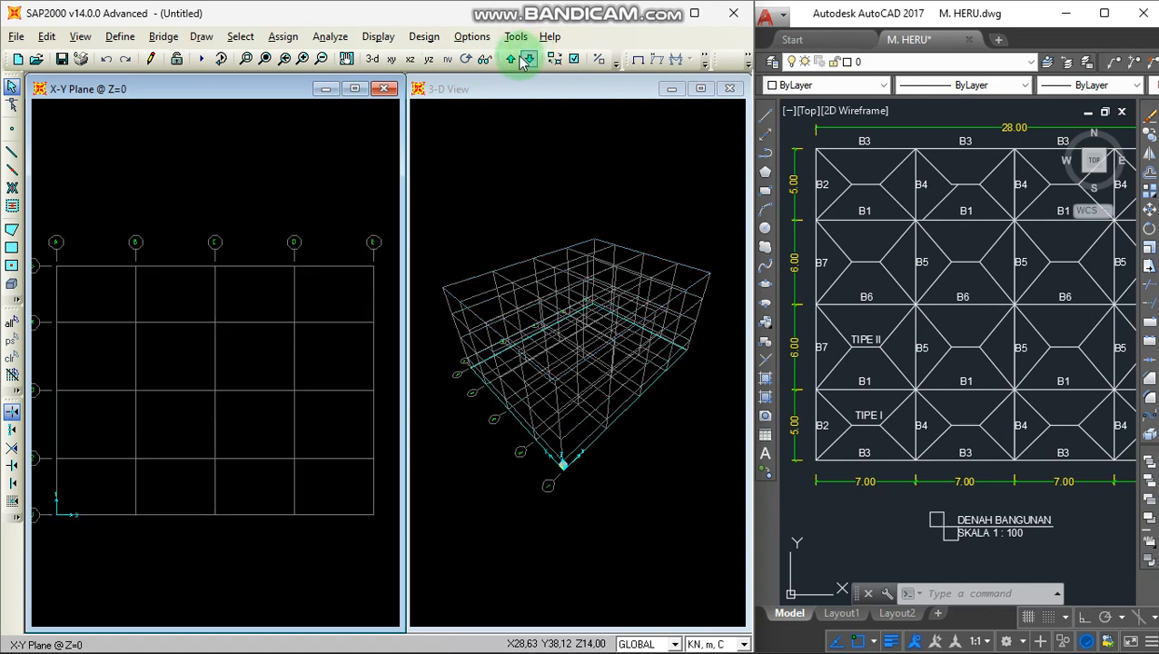
{"action": "scroll", "coordinate": [222, 209], "scroll_direction": "down", "scroll_amount": 1}
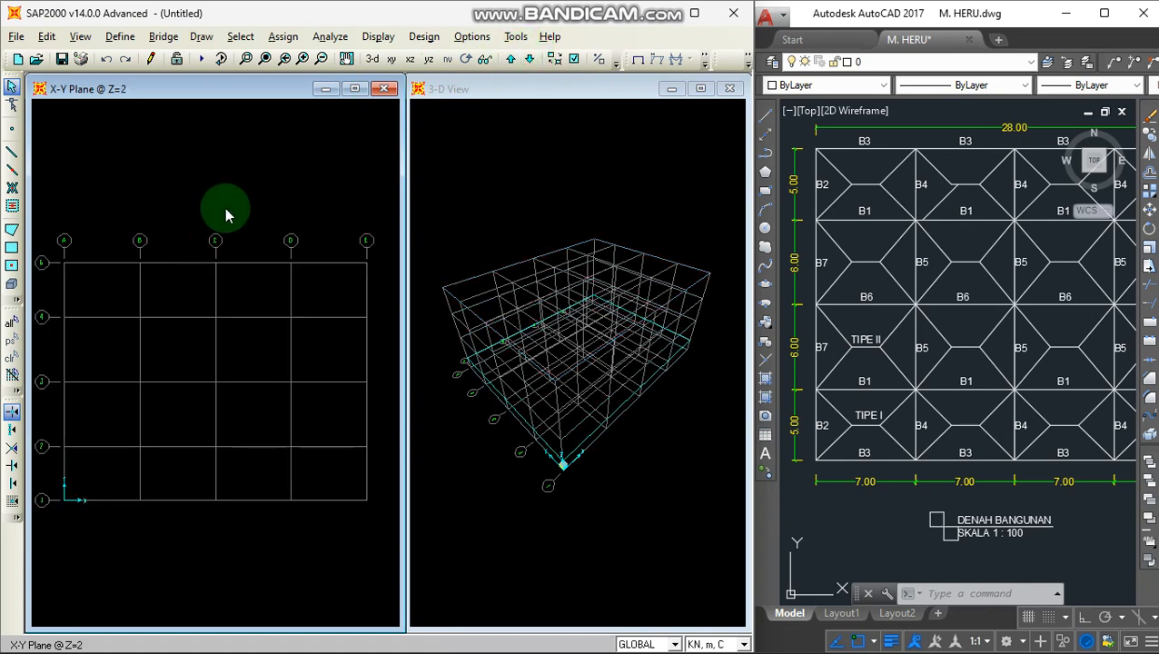
{"action": "scroll", "coordinate": [242, 186], "scroll_direction": "down", "scroll_amount": 1}
{"action": "middle_click_drag", "start_coordinate": [224, 207], "coordinate": [237, 185]}
{"action": "scroll", "coordinate": [242, 186], "scroll_direction": "up", "scroll_amount": 1}
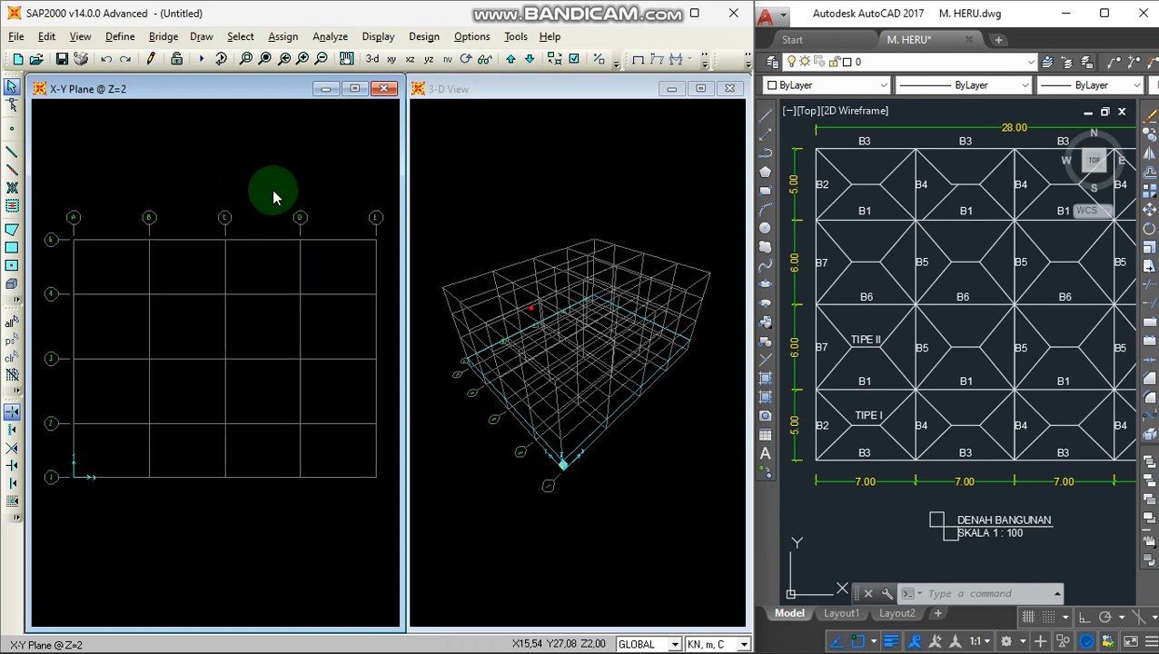
Step: Check the B1 positions on the AutoCAD plan and quick-draw B1 (300/600) beams along grid lines 4 and 2 at Z=2
{"action": "scroll", "coordinate": [906, 221], "scroll_direction": "down", "scroll_amount": 1}
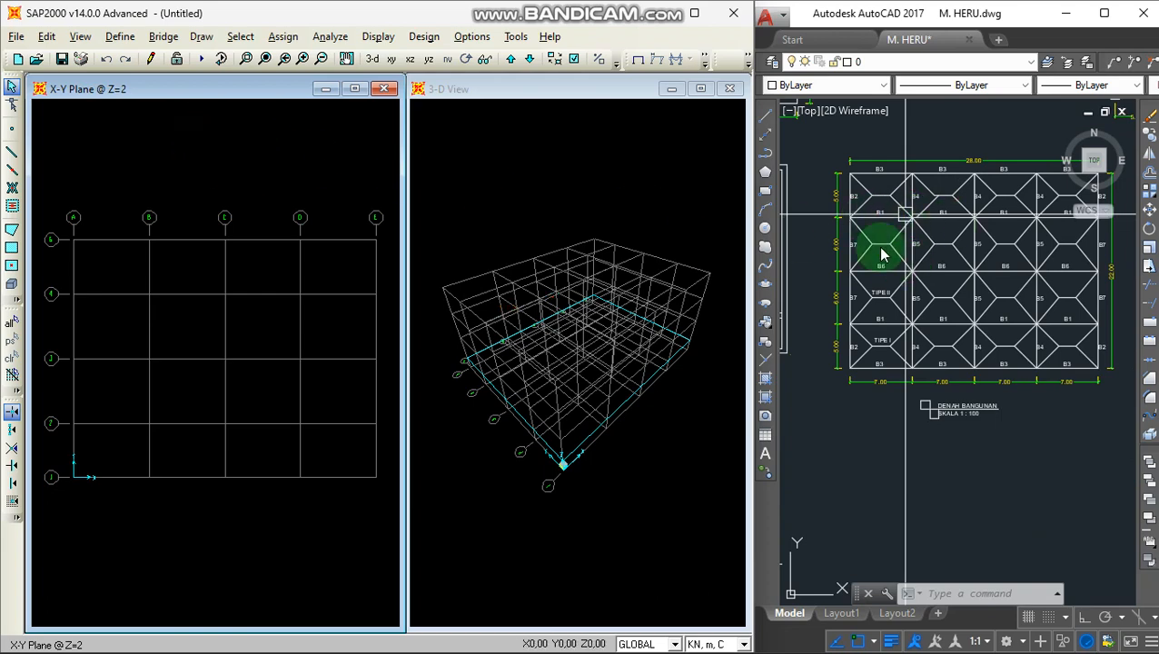
{"action": "left_click", "coordinate": [876, 408]}
{"action": "scroll", "coordinate": [876, 228], "scroll_direction": "up", "scroll_amount": 1}
{"action": "middle_click_drag", "start_coordinate": [885, 243], "coordinate": [847, 265]}
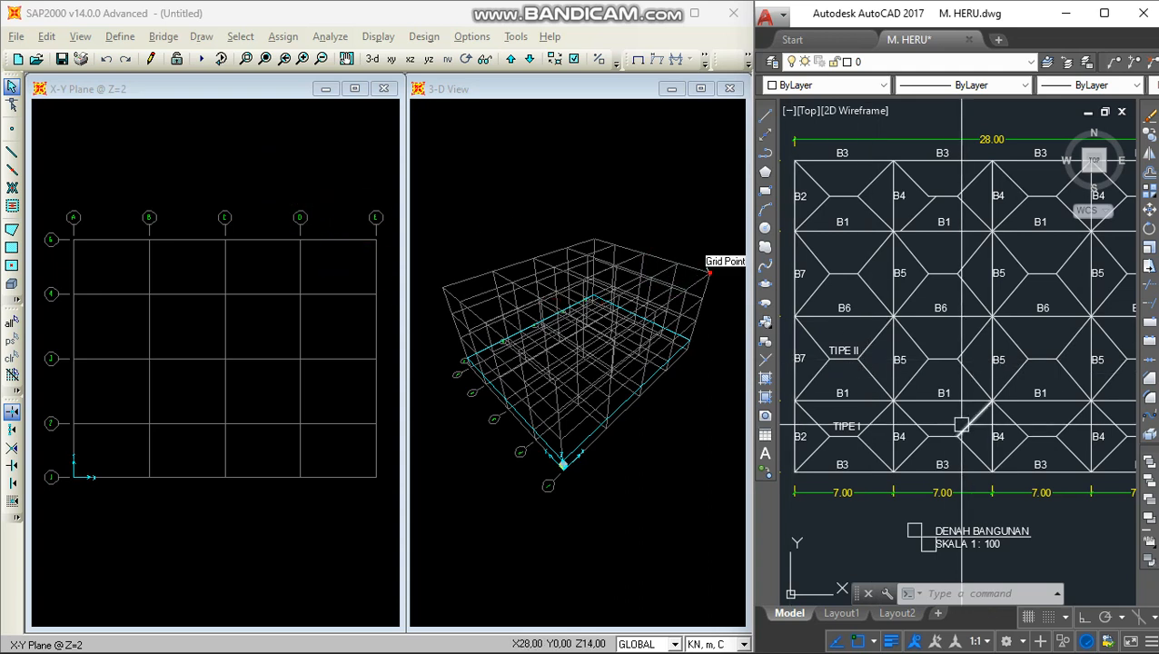
{"action": "scroll", "coordinate": [832, 401], "scroll_direction": "down", "scroll_amount": 2}
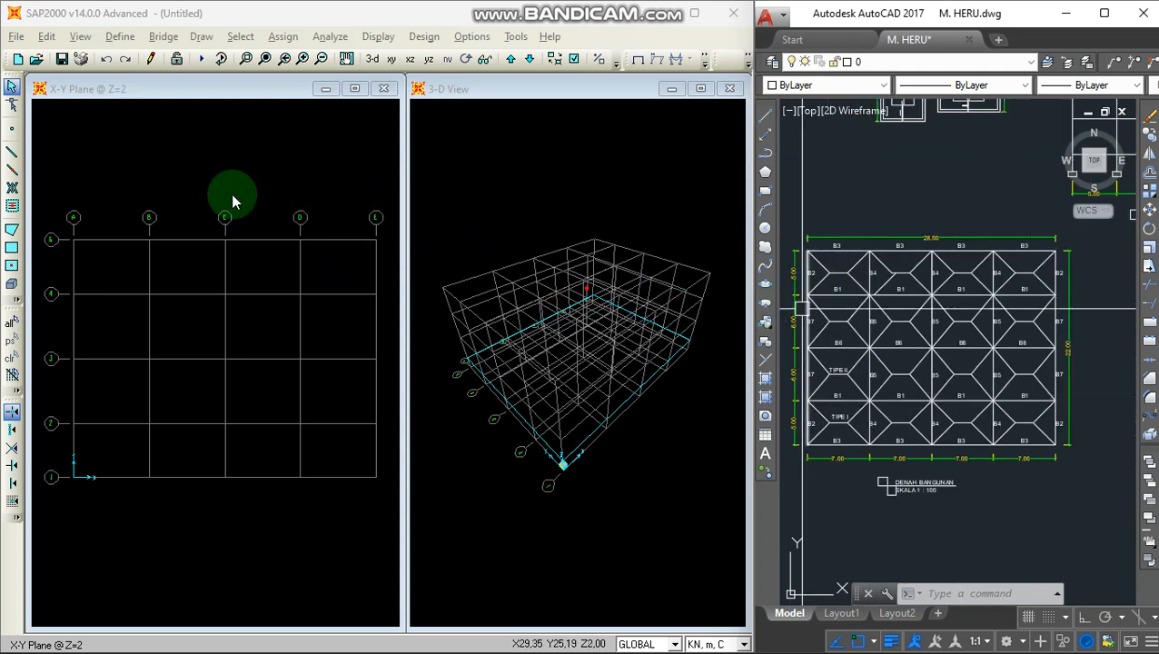
{"action": "left_click", "coordinate": [179, 198]}
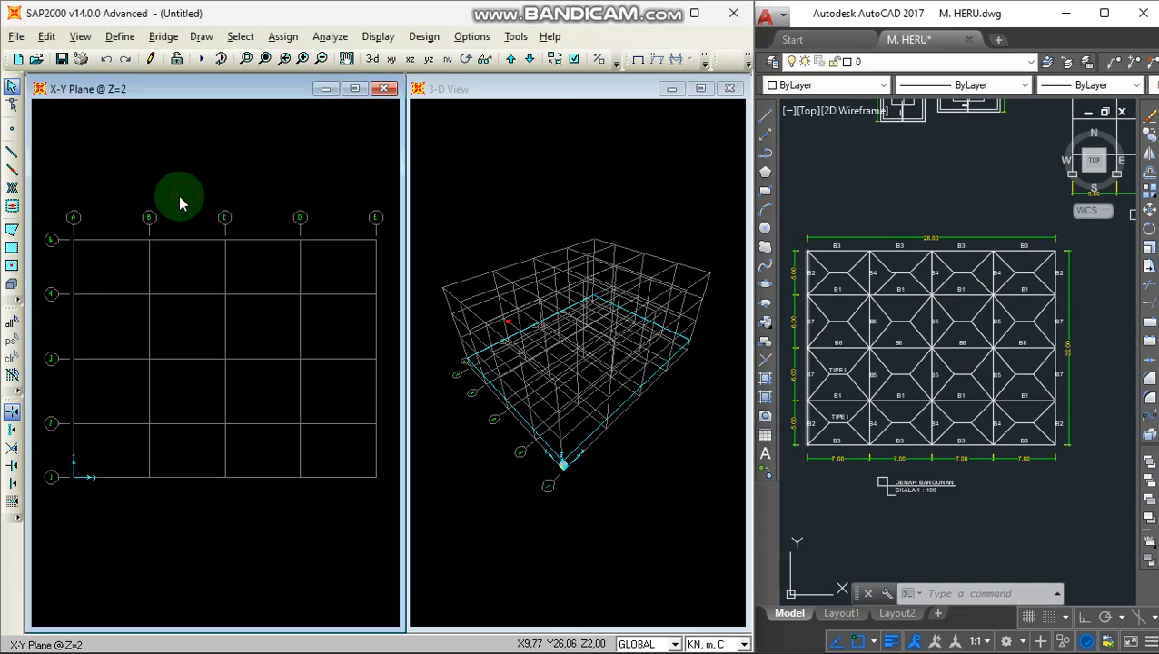
{"action": "left_click", "coordinate": [13, 170]}
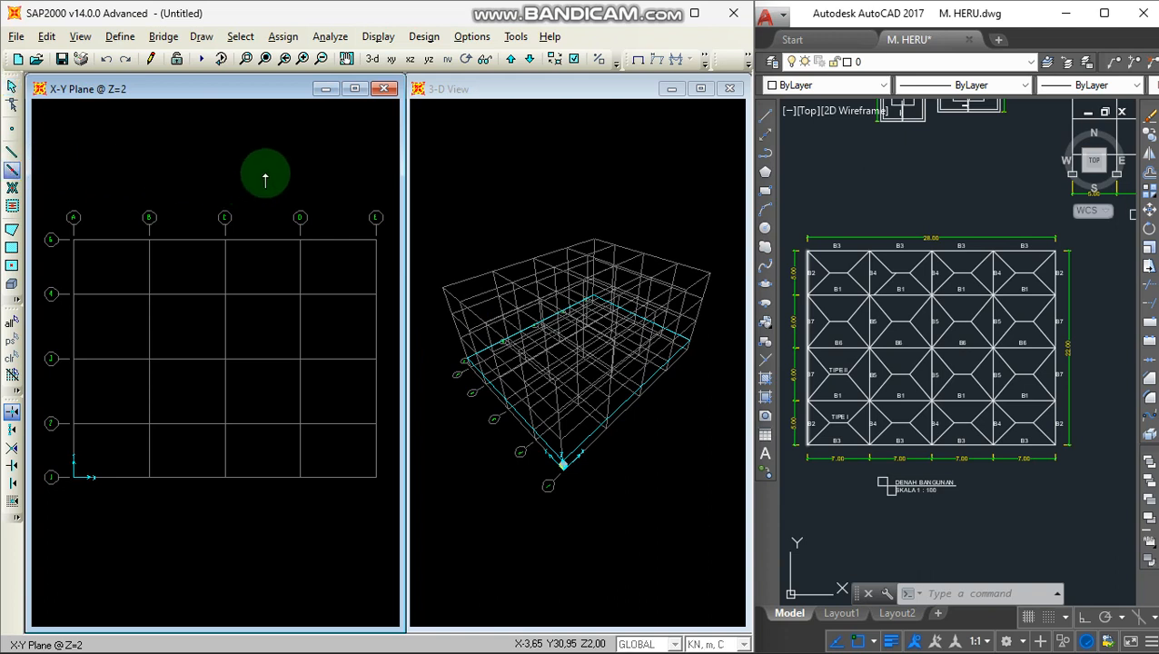
{"action": "left_click_drag", "start_coordinate": [569, 273], "coordinate": [485, 123]}
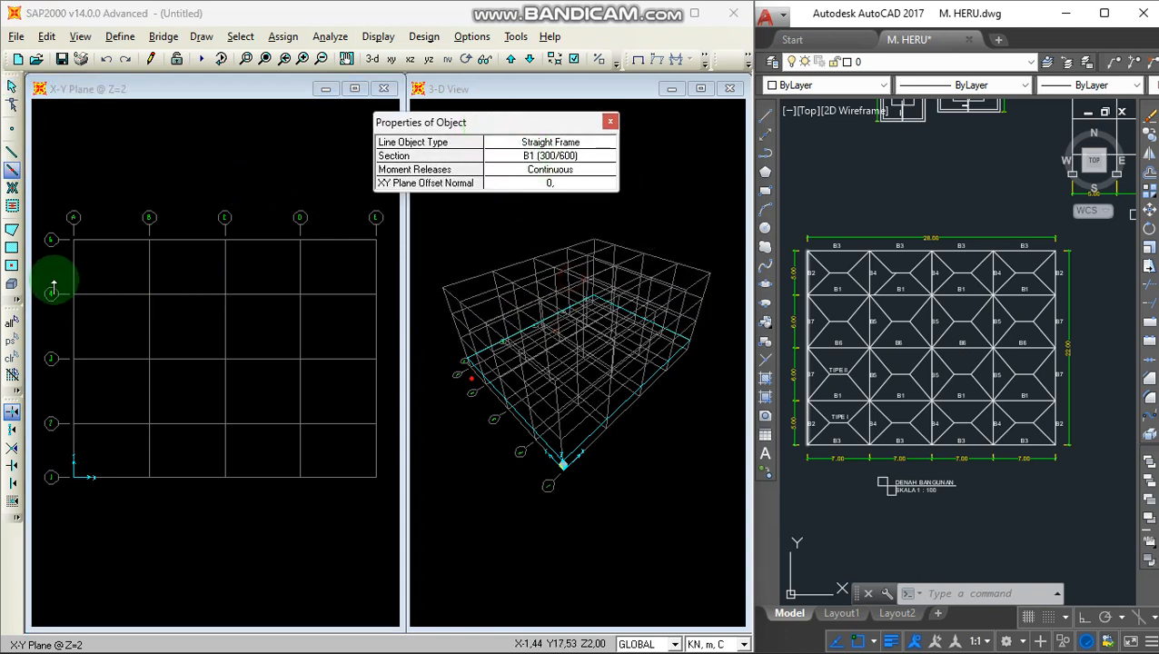
{"action": "mouse_move", "coordinate": [51, 273]}
{"action": "left_mouse_down"}
{"action": "mouse_move", "coordinate": [233, 331]}
{"action": "mouse_move", "coordinate": [370, 320]}
{"action": "left_mouse_up"}
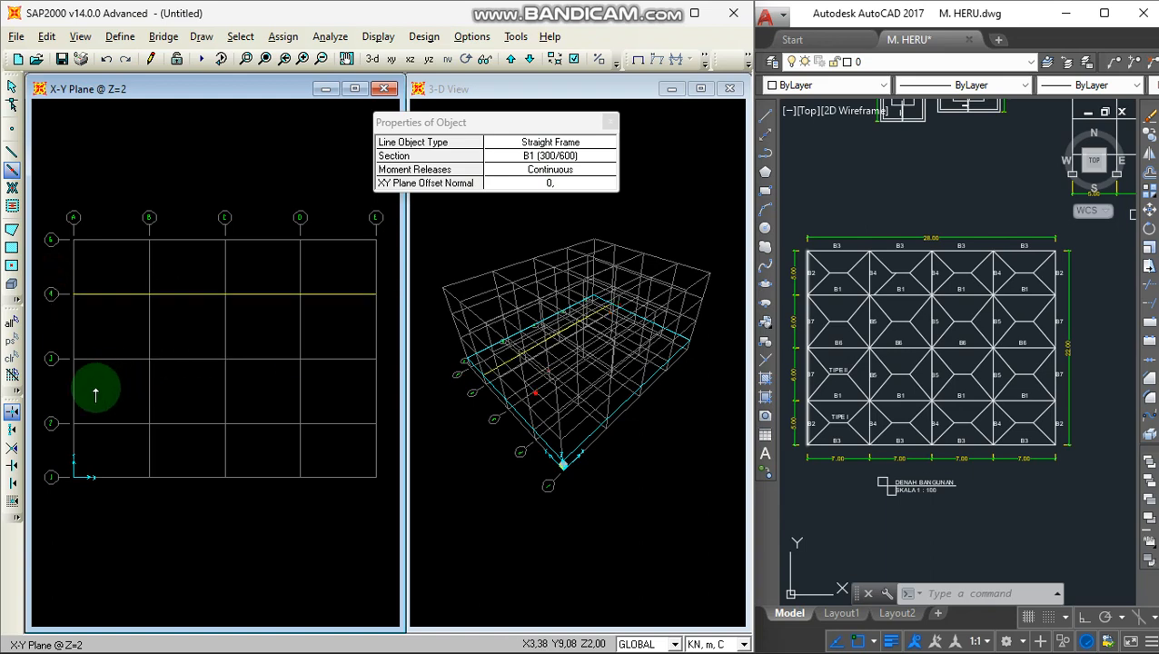
{"action": "mouse_move", "coordinate": [41, 404]}
{"action": "left_mouse_down"}
{"action": "mouse_move", "coordinate": [116, 435]}
{"action": "mouse_move", "coordinate": [384, 445]}
{"action": "mouse_move", "coordinate": [356, 414]}
{"action": "left_mouse_up"}
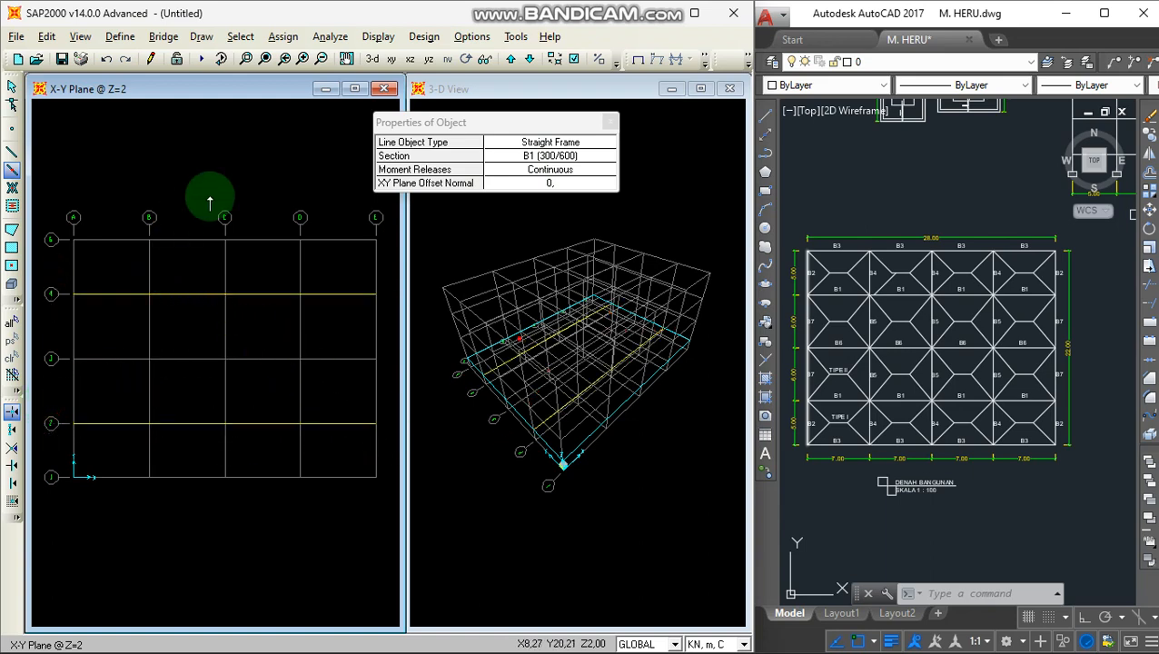
Step: Quick-draw B3 (300/600) beams along the outer grid lines 5 and 1 at Z=2
{"action": "left_click", "coordinate": [434, 127]}
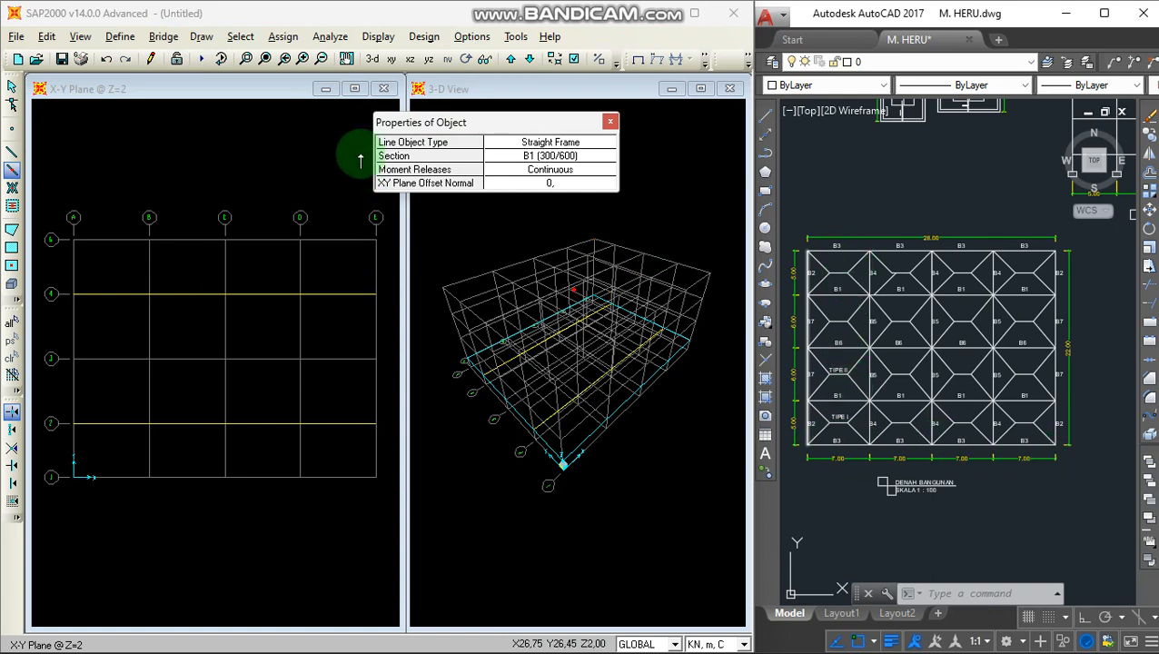
{"action": "left_click", "coordinate": [560, 159]}
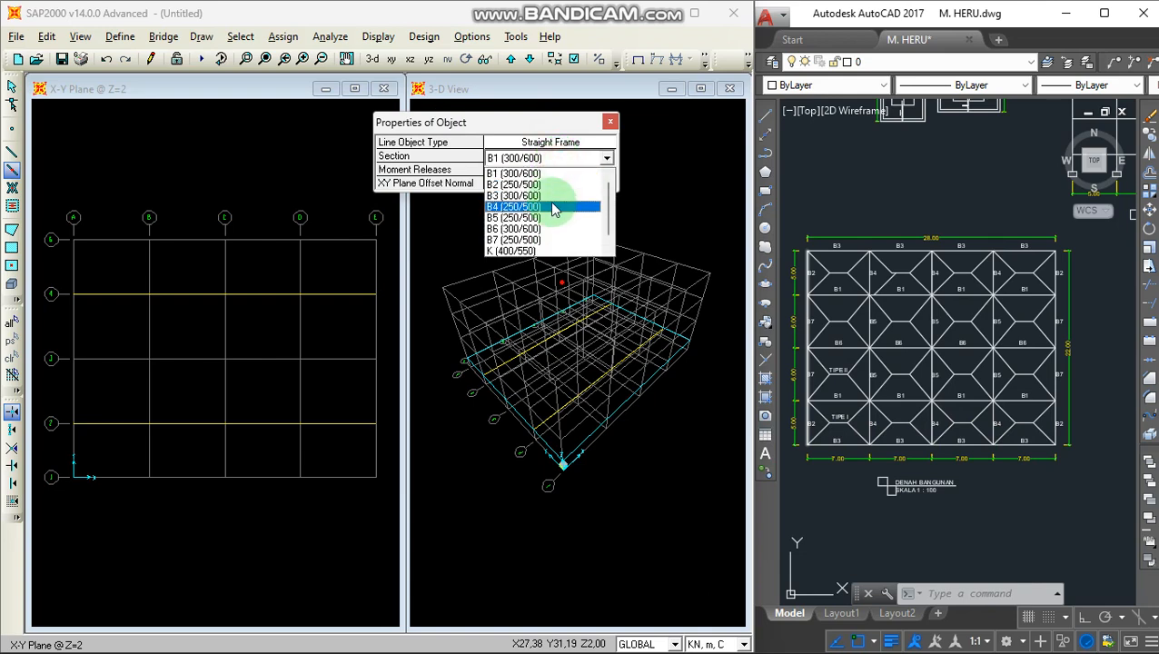
{"action": "left_click", "coordinate": [552, 204]}
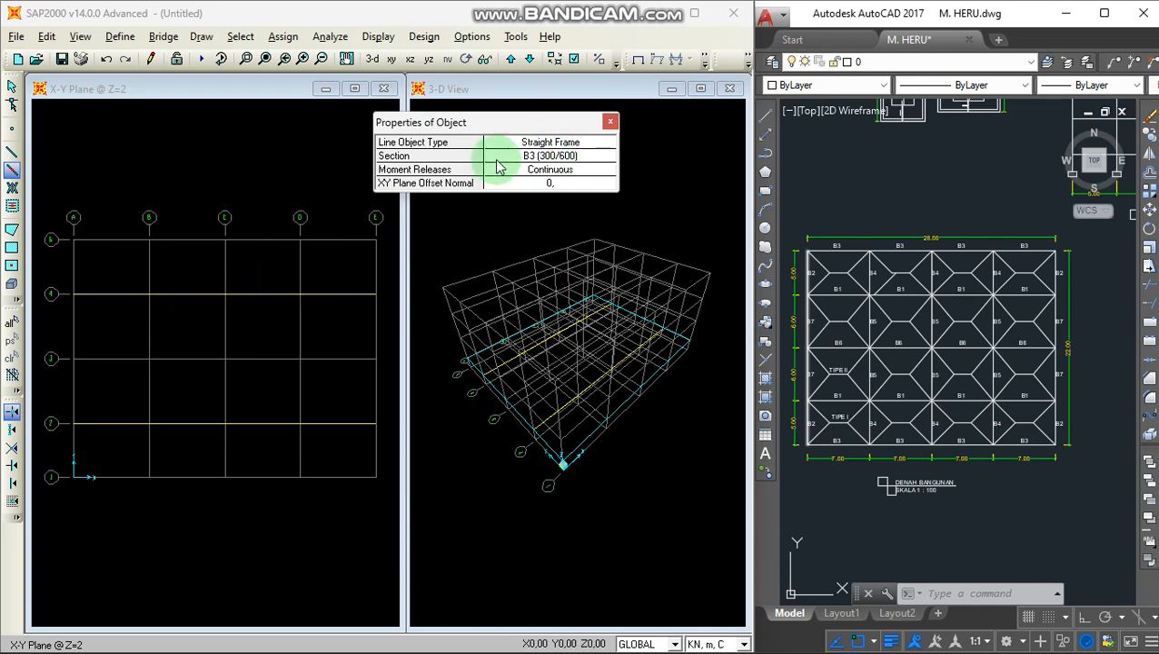
{"action": "left_click", "coordinate": [536, 159]}
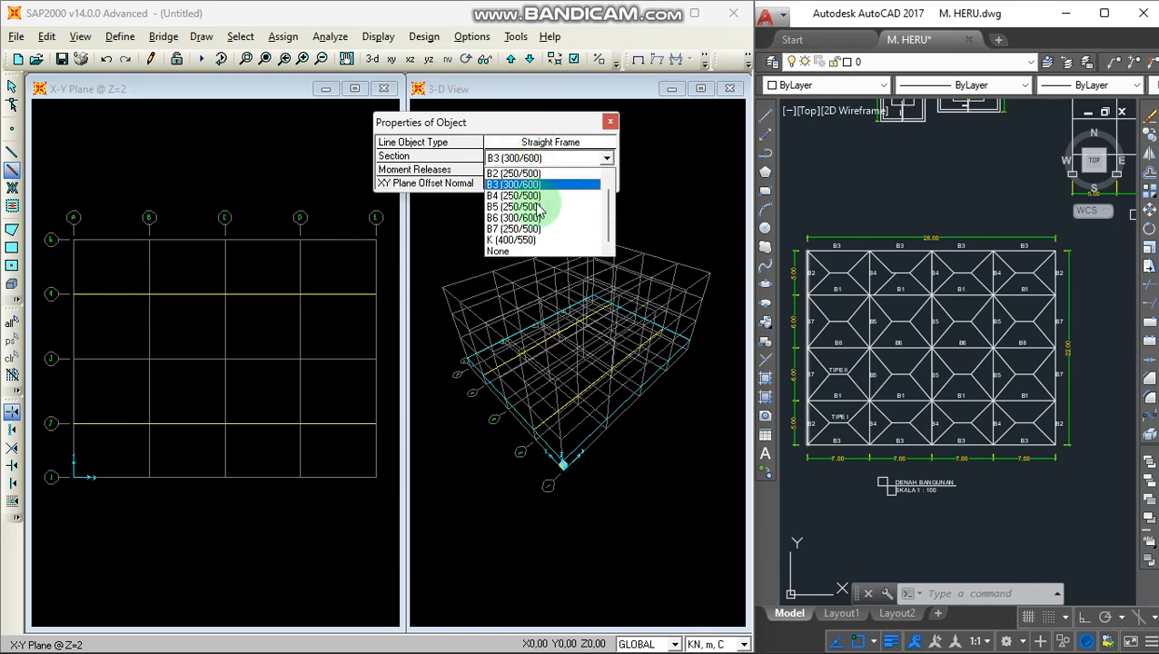
{"action": "left_click", "coordinate": [546, 203]}
{"action": "left_click", "coordinate": [49, 220]}
{"action": "left_click_drag", "start_coordinate": [49, 218], "coordinate": [379, 263]}
{"action": "left_click_drag", "start_coordinate": [61, 464], "coordinate": [381, 483]}
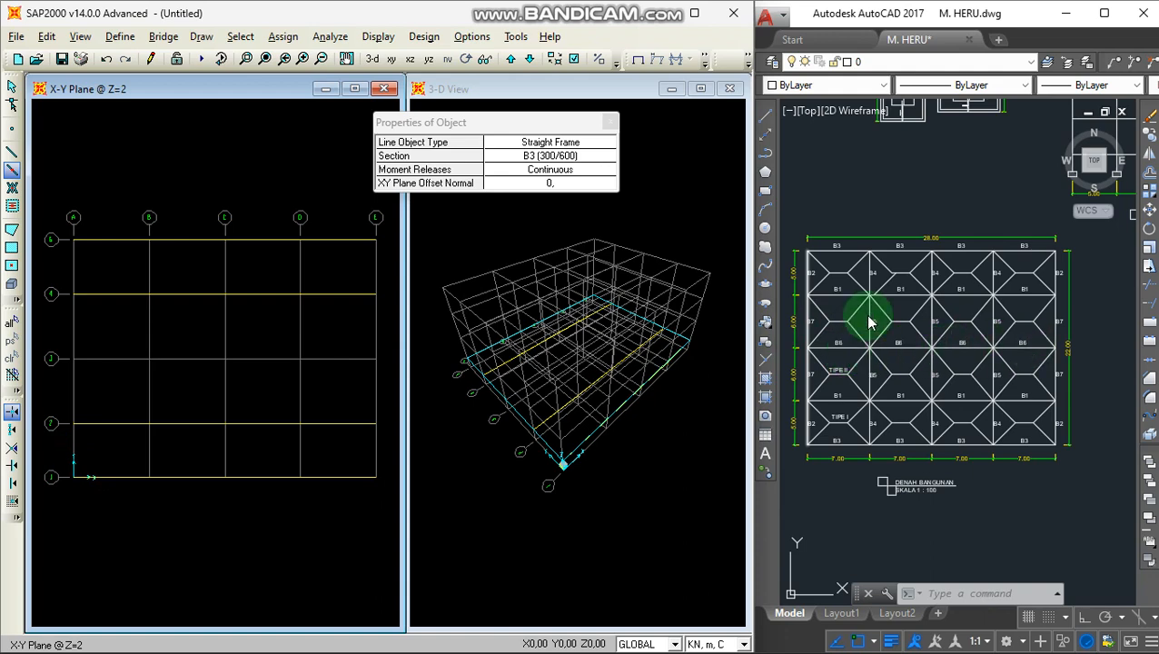
Step: Quick-draw B6 (300/600) beams along grid line 3 and move the object properties window clear of the plan view
{"action": "left_click", "coordinate": [527, 159]}
{"action": "left_click", "coordinate": [527, 159]}
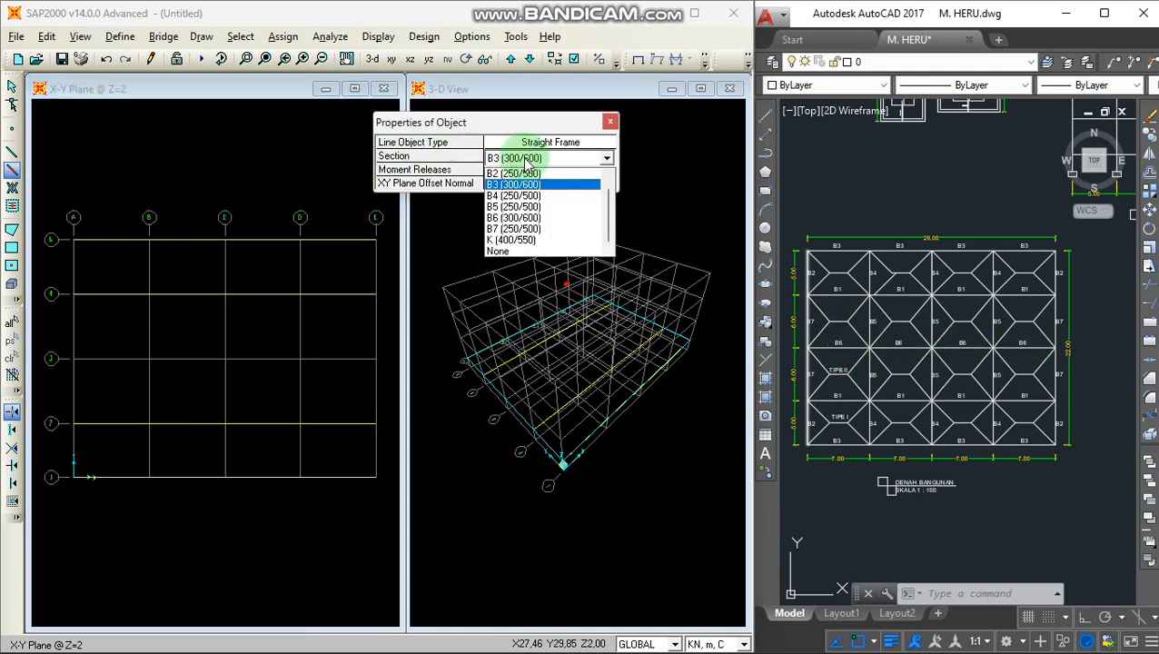
{"action": "left_click", "coordinate": [513, 218]}
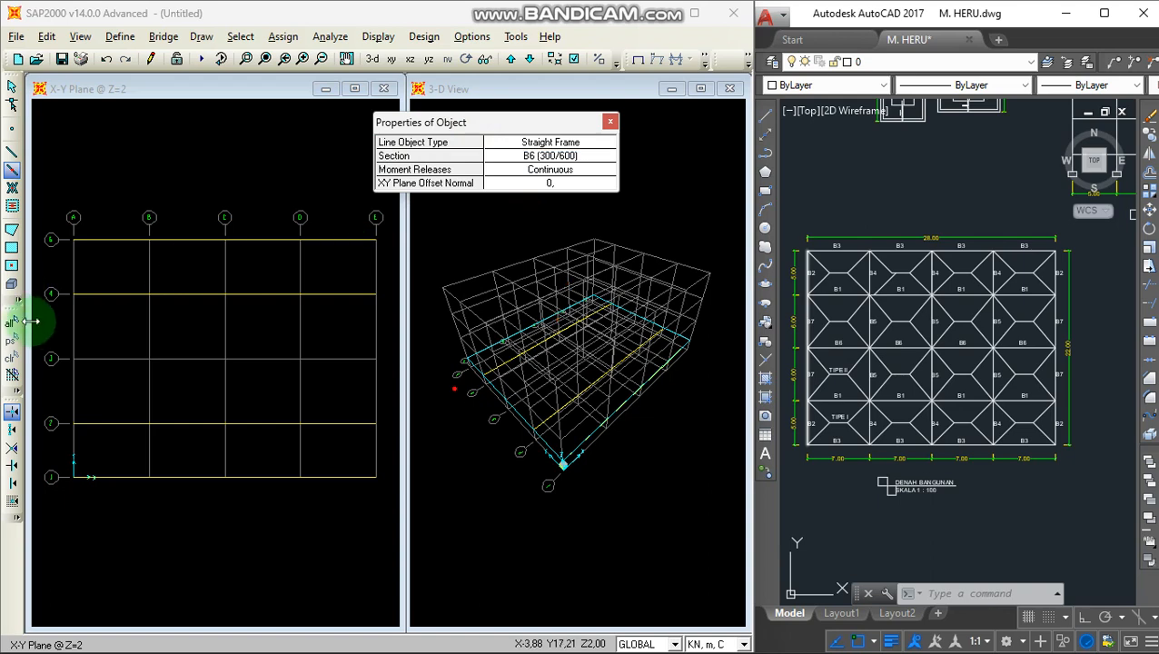
{"action": "left_click_drag", "start_coordinate": [59, 327], "coordinate": [382, 393]}
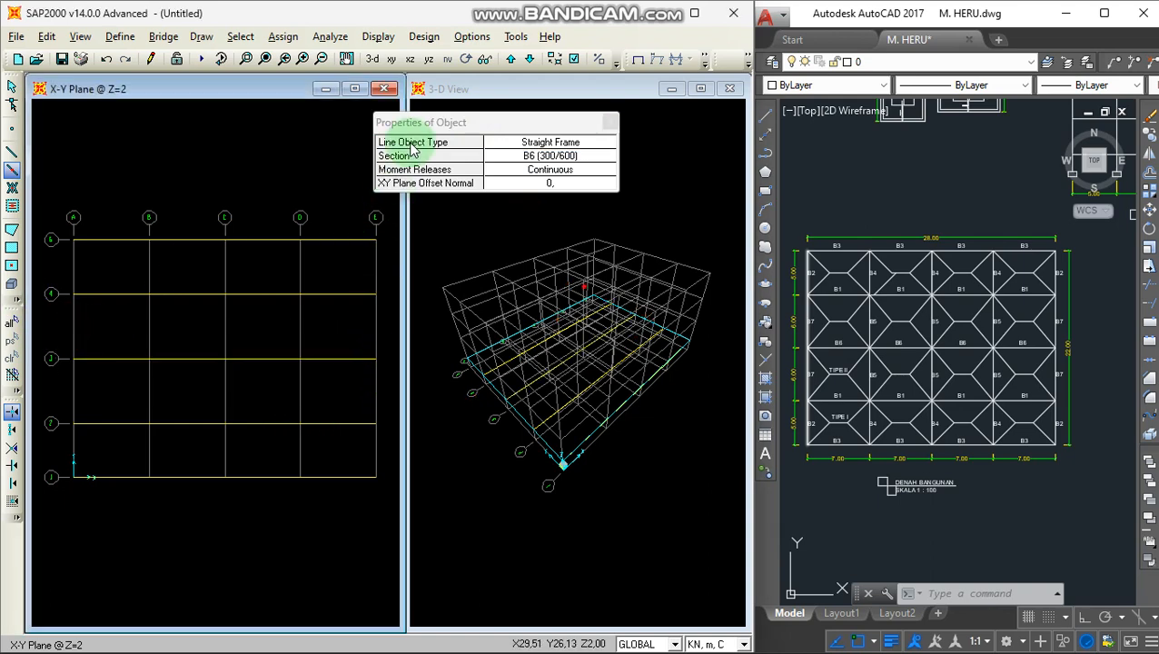
{"action": "left_click_drag", "start_coordinate": [440, 127], "coordinate": [454, 116]}
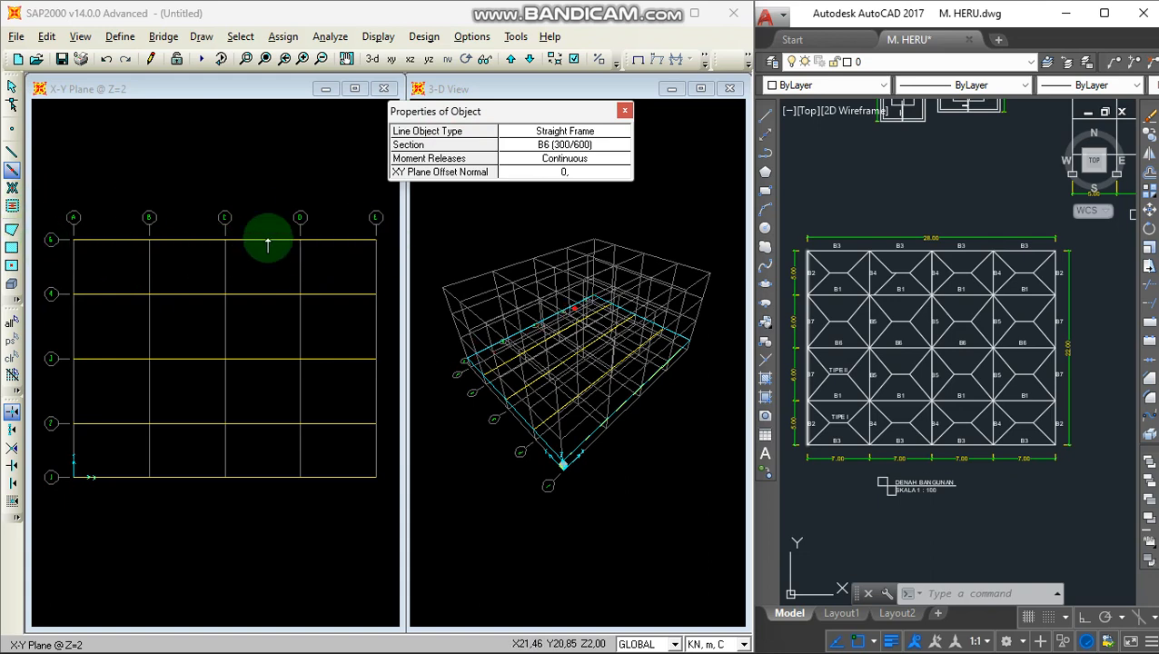
Step: Turn on the frame section labels in the X-Y plan view's display options
{"action": "left_click", "coordinate": [81, 36]}
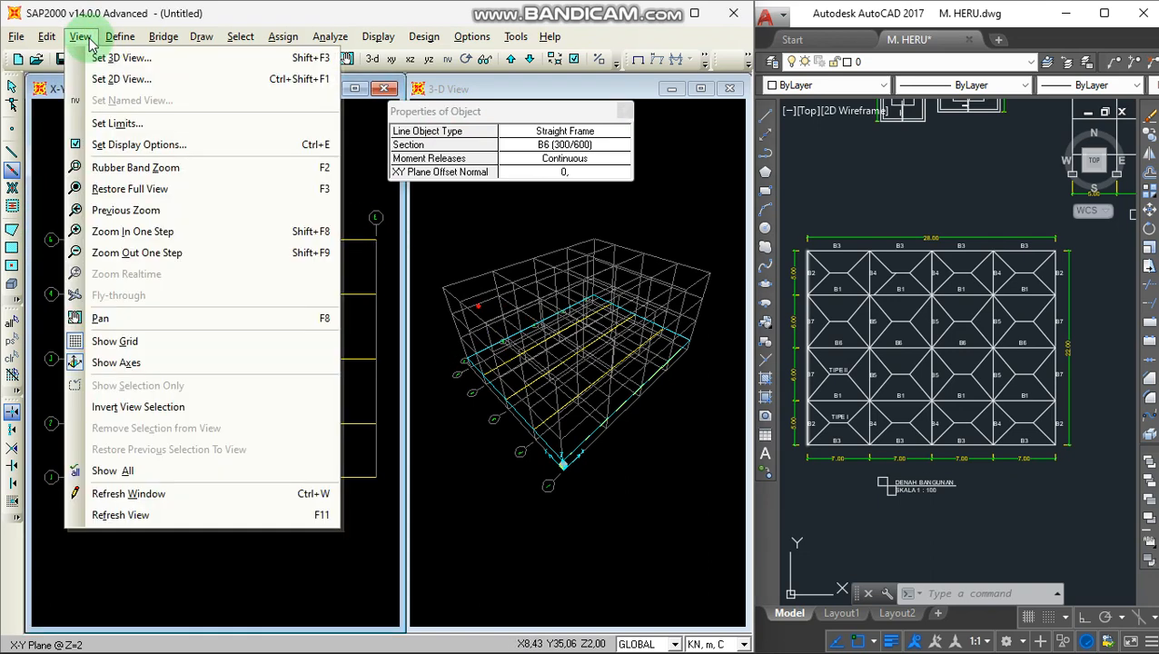
{"action": "left_click", "coordinate": [112, 147]}
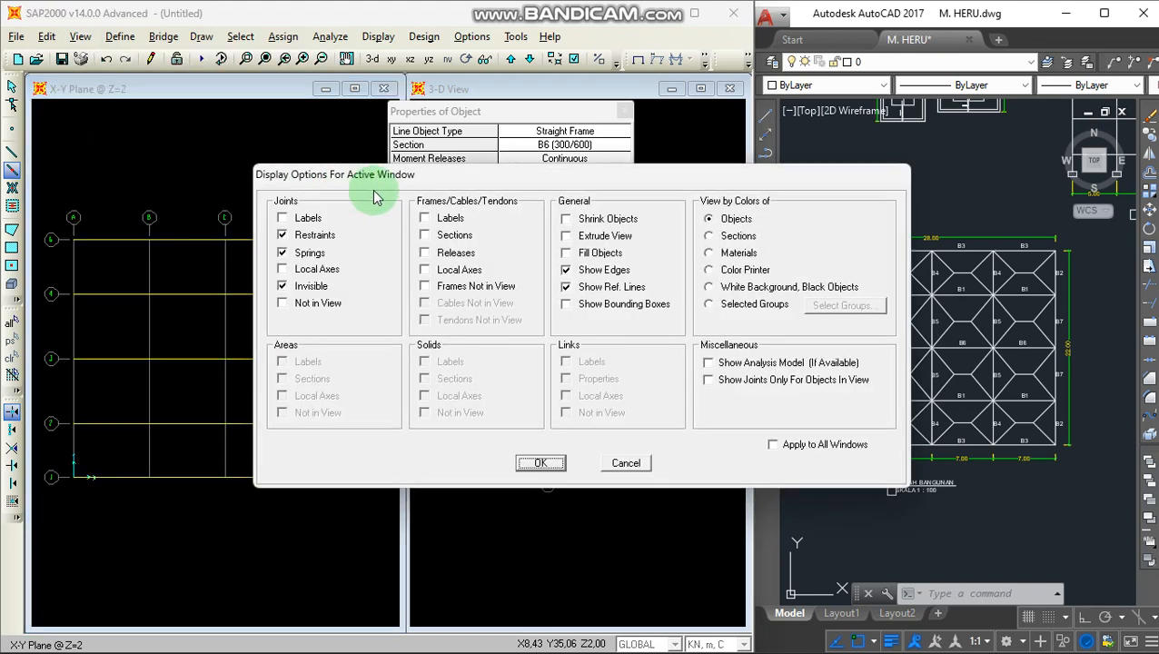
{"action": "left_click", "coordinate": [448, 236]}
{"action": "left_click", "coordinate": [539, 464]}
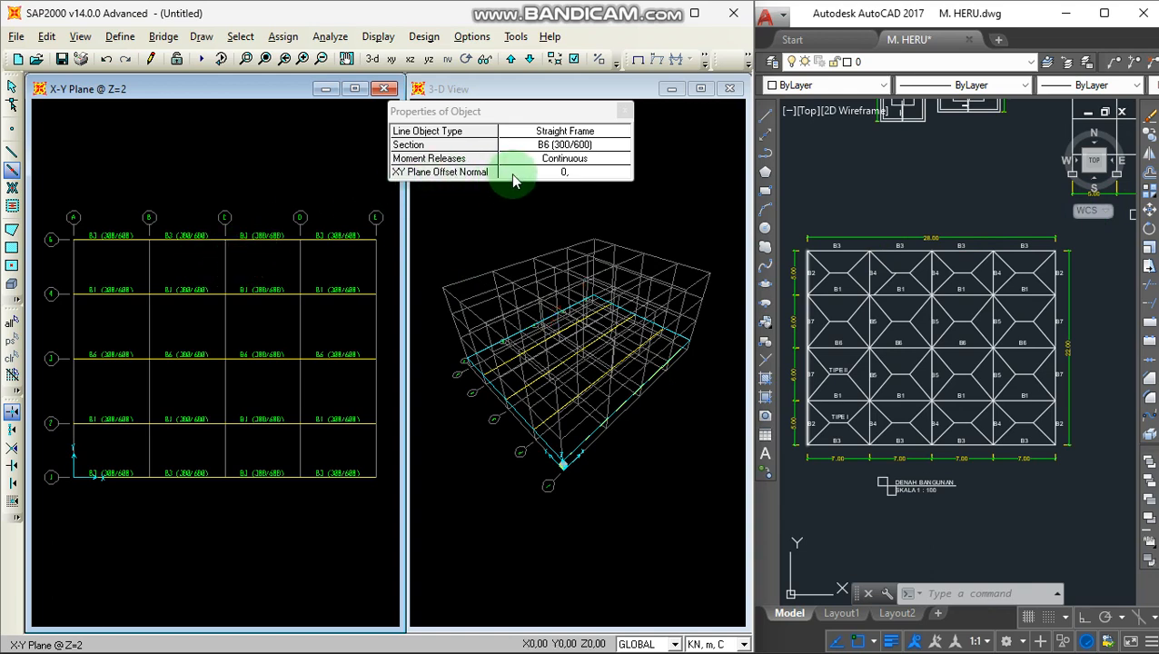
Step: Quick-draw B2 (250/500) beams on grid lines A and E in the end bays 4–5 and 1–2, following the AutoCAD plan
{"action": "left_click", "coordinate": [561, 112]}
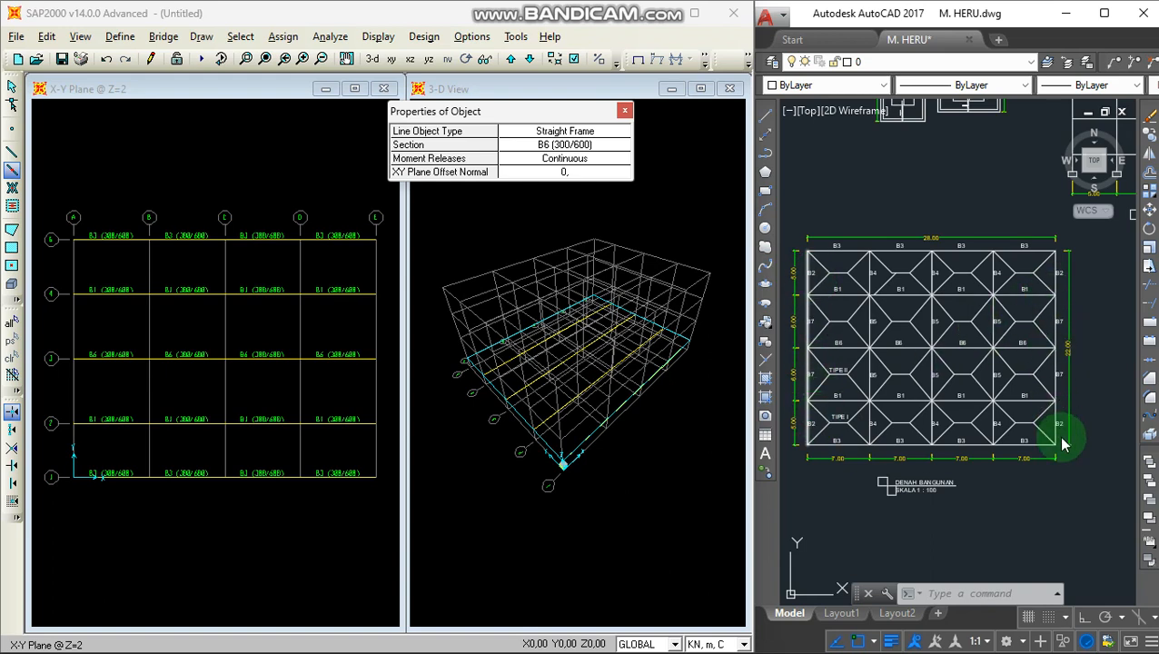
{"action": "left_click", "coordinate": [545, 143]}
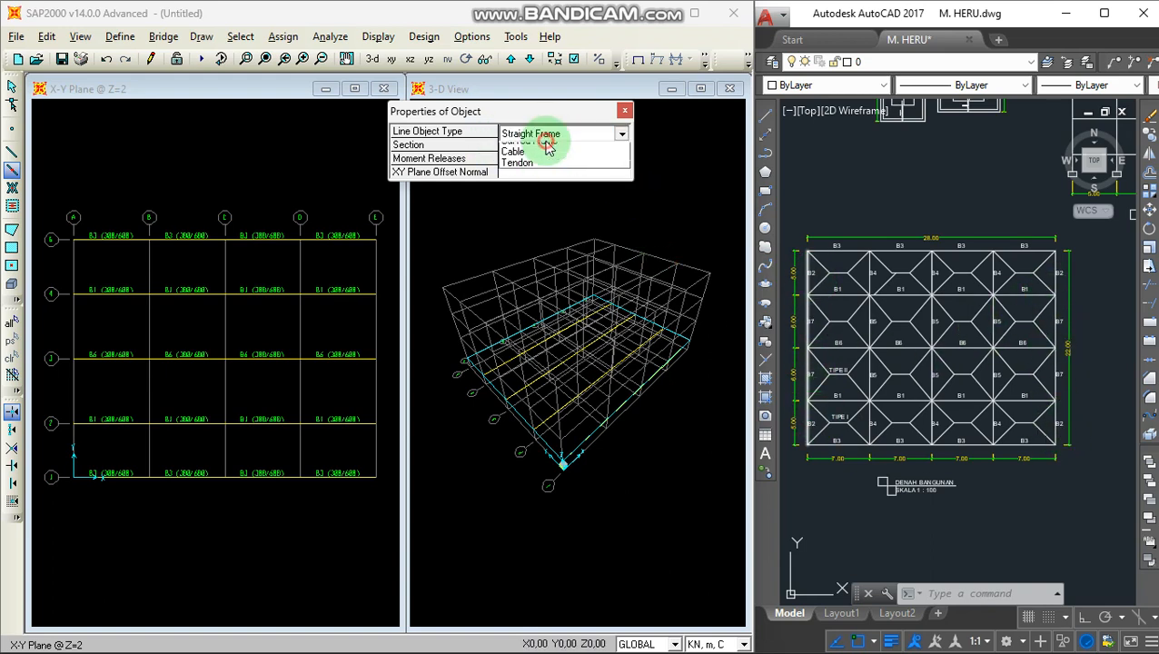
{"action": "left_click", "coordinate": [546, 148]}
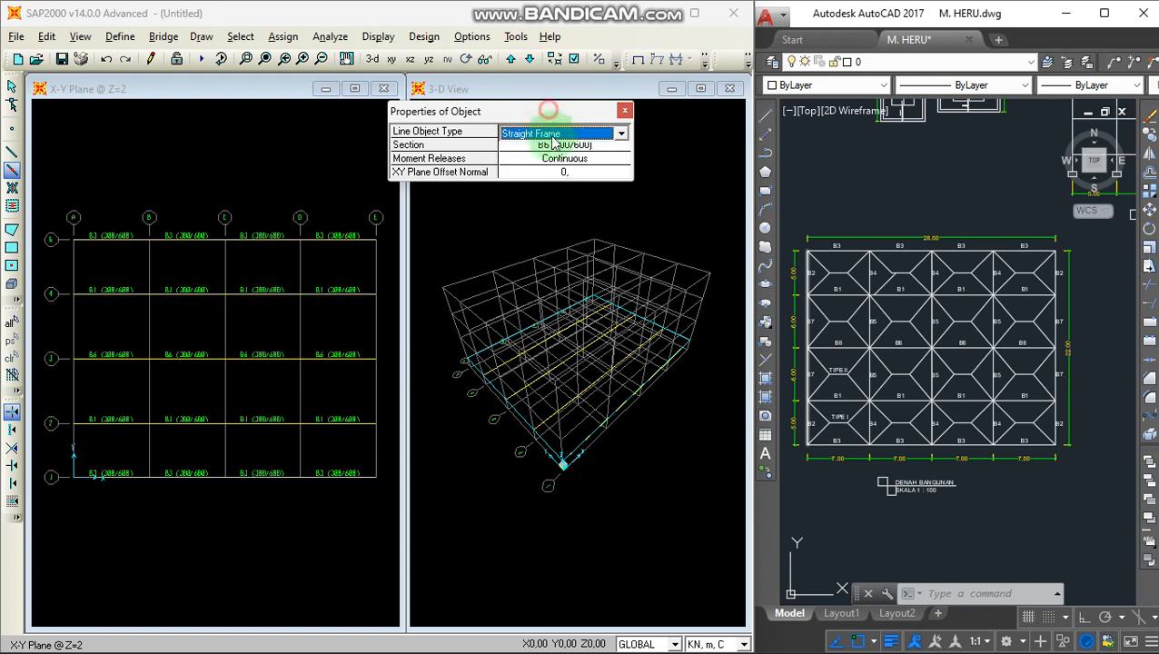
{"action": "left_click", "coordinate": [563, 147]}
{"action": "left_click", "coordinate": [564, 151]}
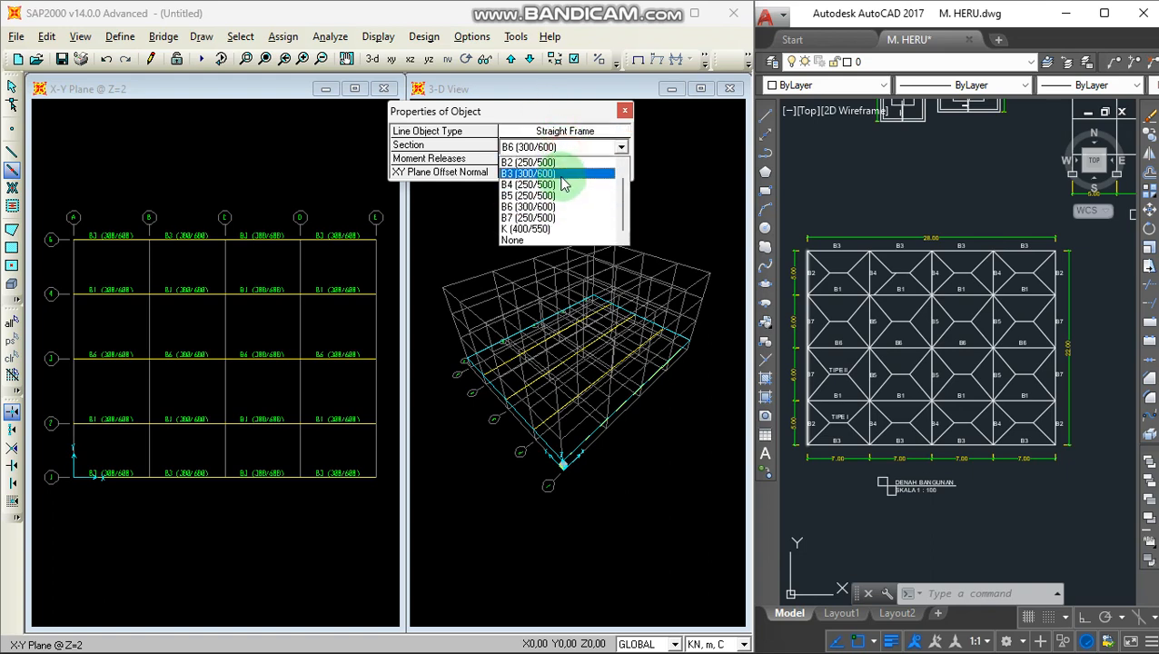
{"action": "left_click", "coordinate": [561, 164]}
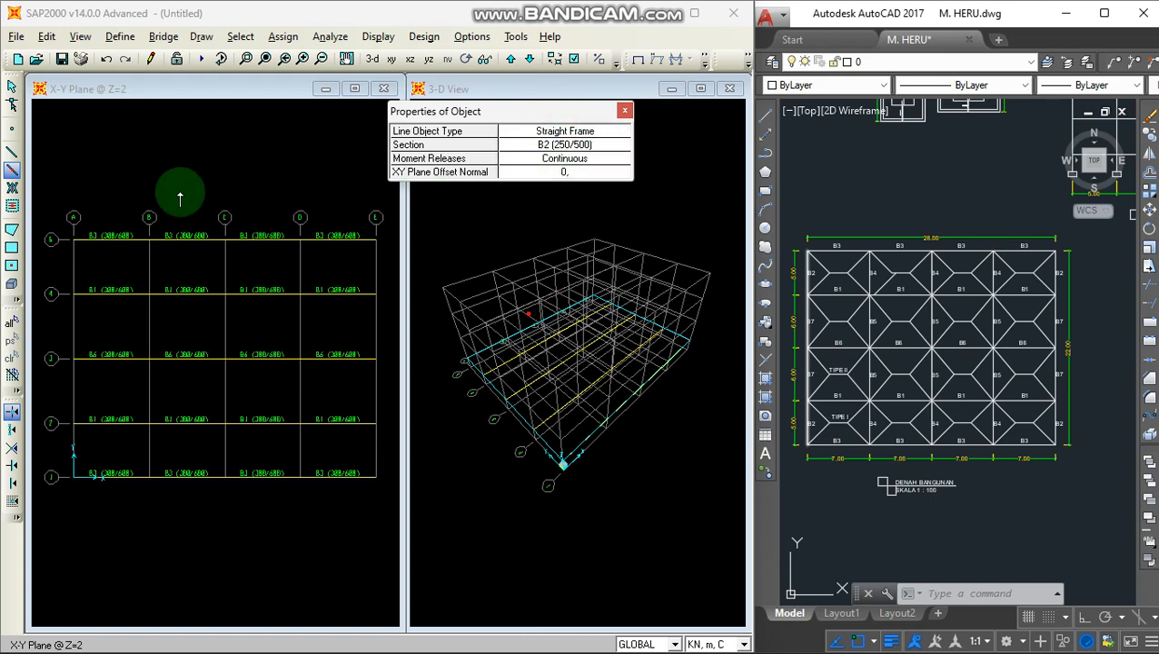
{"action": "left_click_drag", "start_coordinate": [63, 224], "coordinate": [92, 304]}
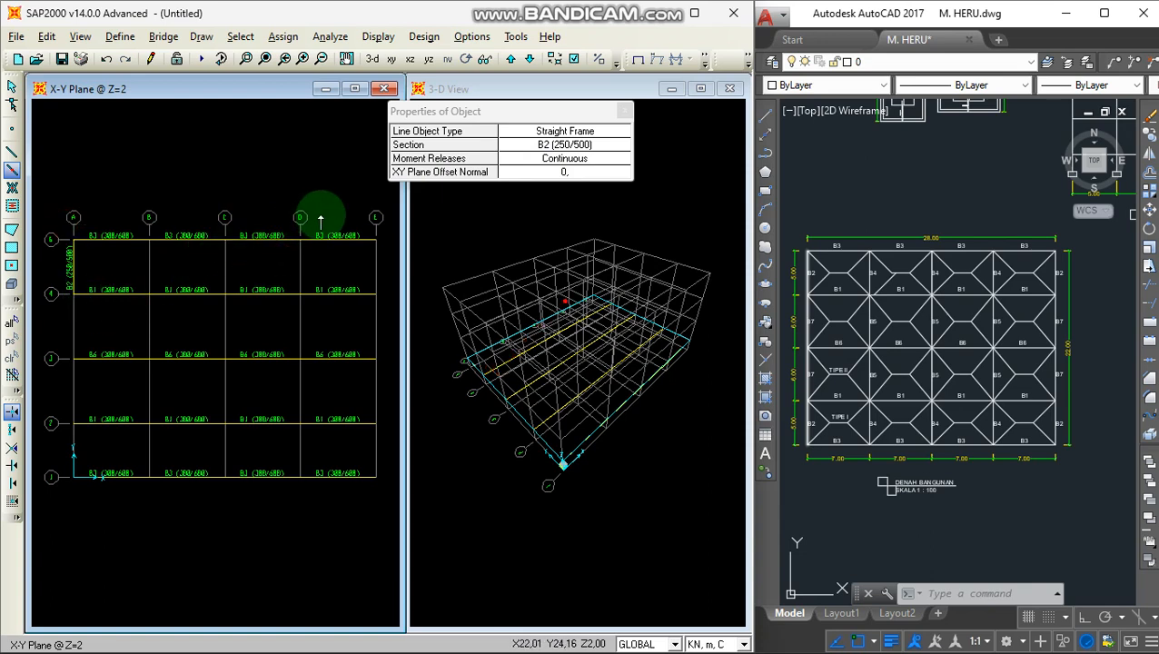
{"action": "left_click_drag", "start_coordinate": [328, 218], "coordinate": [381, 308]}
{"action": "left_click_drag", "start_coordinate": [63, 405], "coordinate": [122, 500]}
{"action": "left_click_drag", "start_coordinate": [328, 392], "coordinate": [380, 511]}
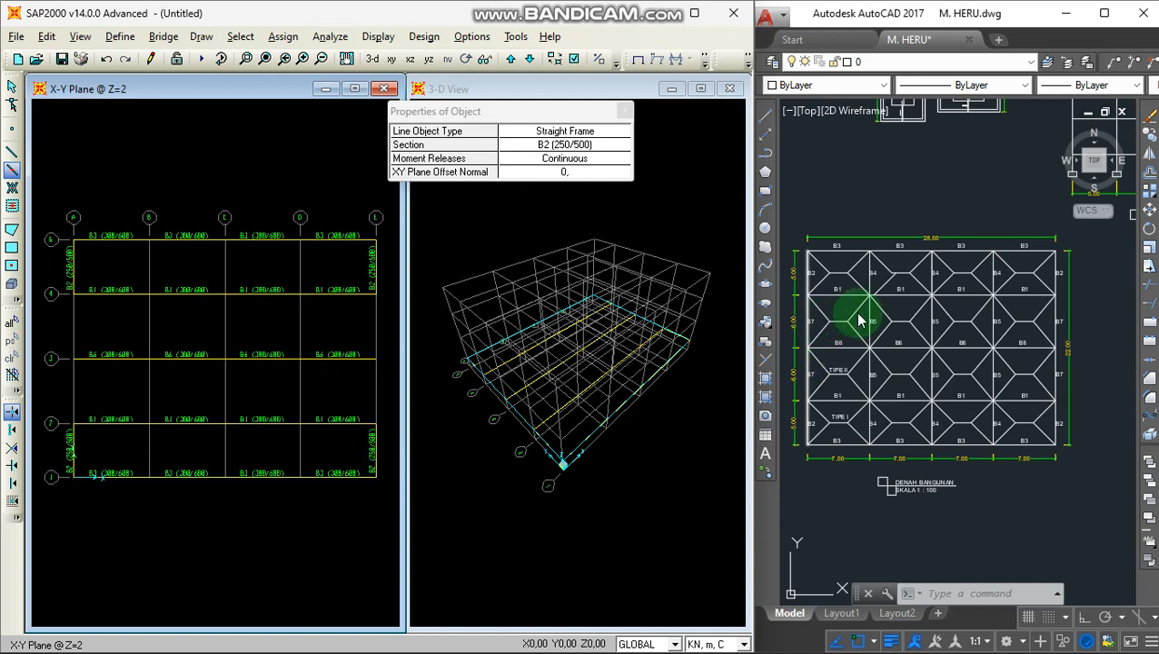
Step: Quick-draw B7 (250/500) beams on grid lines A and E between grid lines 4 and 2
{"action": "left_click", "coordinate": [609, 150]}
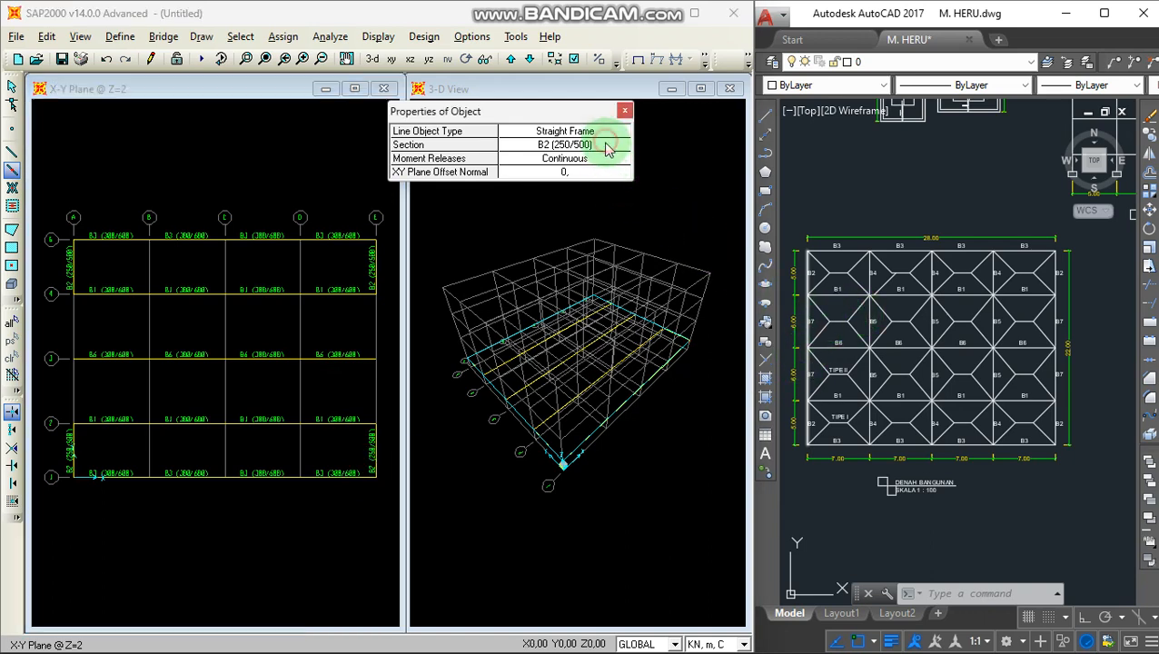
{"action": "left_click", "coordinate": [609, 151]}
{"action": "left_click", "coordinate": [591, 213]}
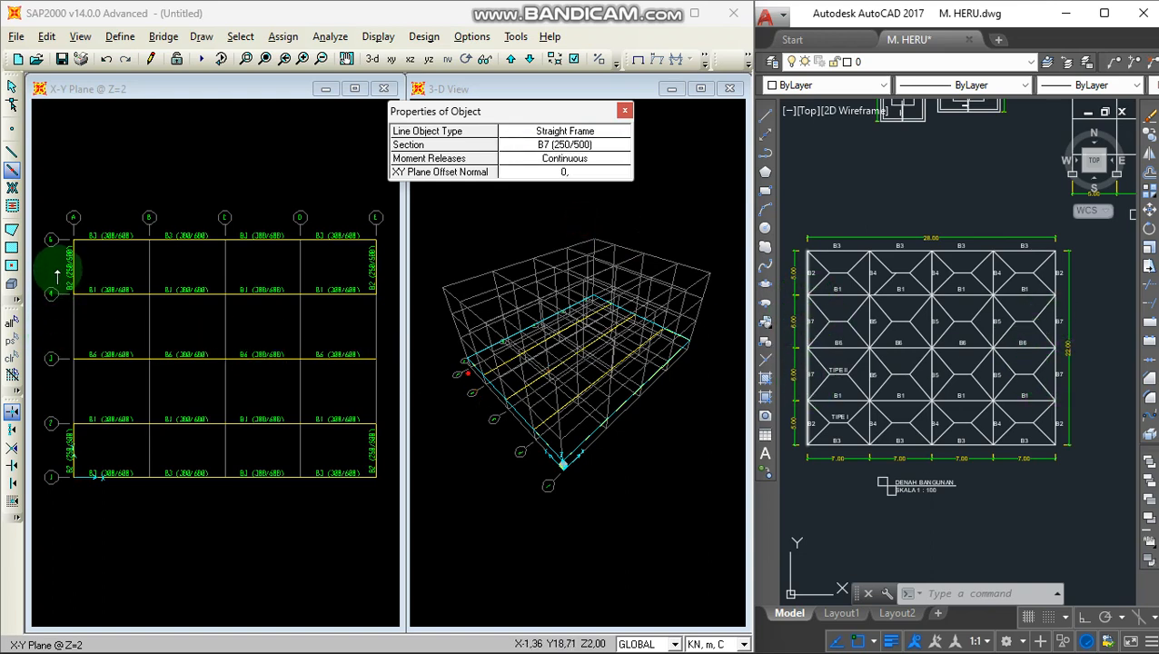
{"action": "left_click_drag", "start_coordinate": [56, 272], "coordinate": [103, 437]}
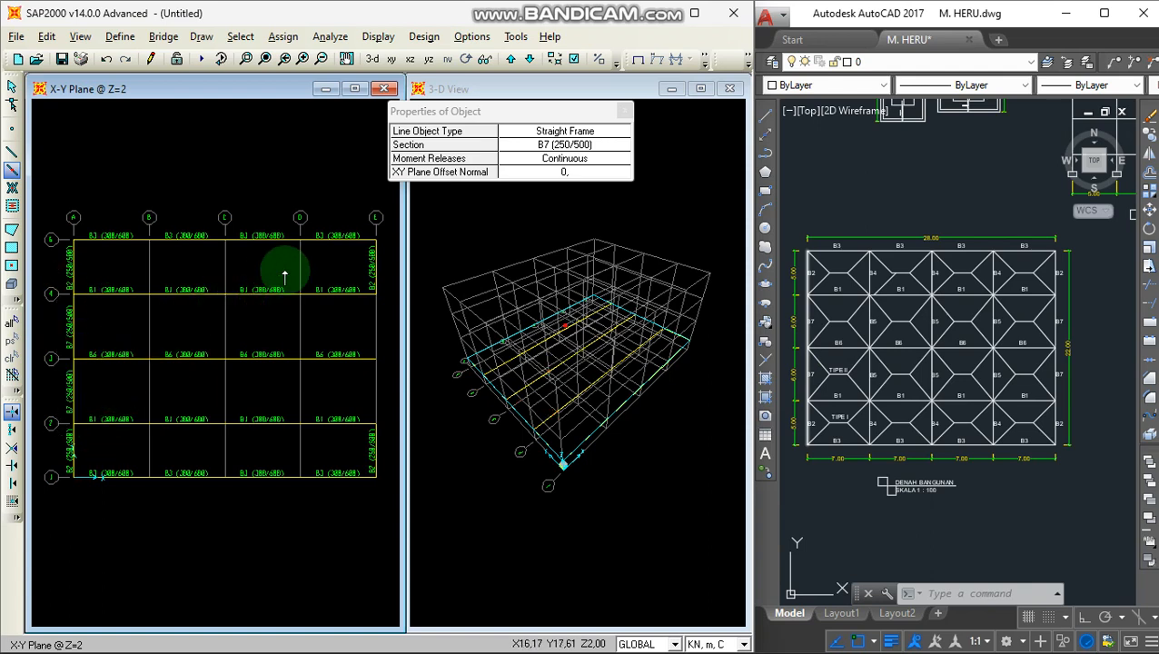
{"action": "left_click_drag", "start_coordinate": [334, 277], "coordinate": [387, 432]}
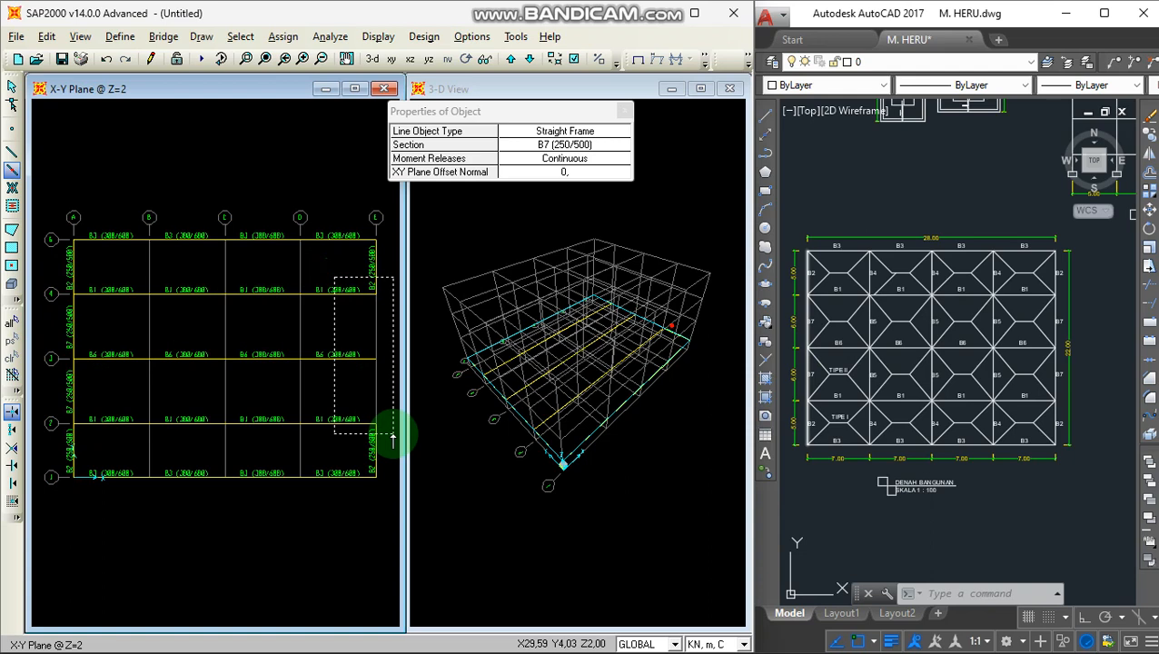
{"action": "left_click_drag", "start_coordinate": [392, 434], "coordinate": [387, 460]}
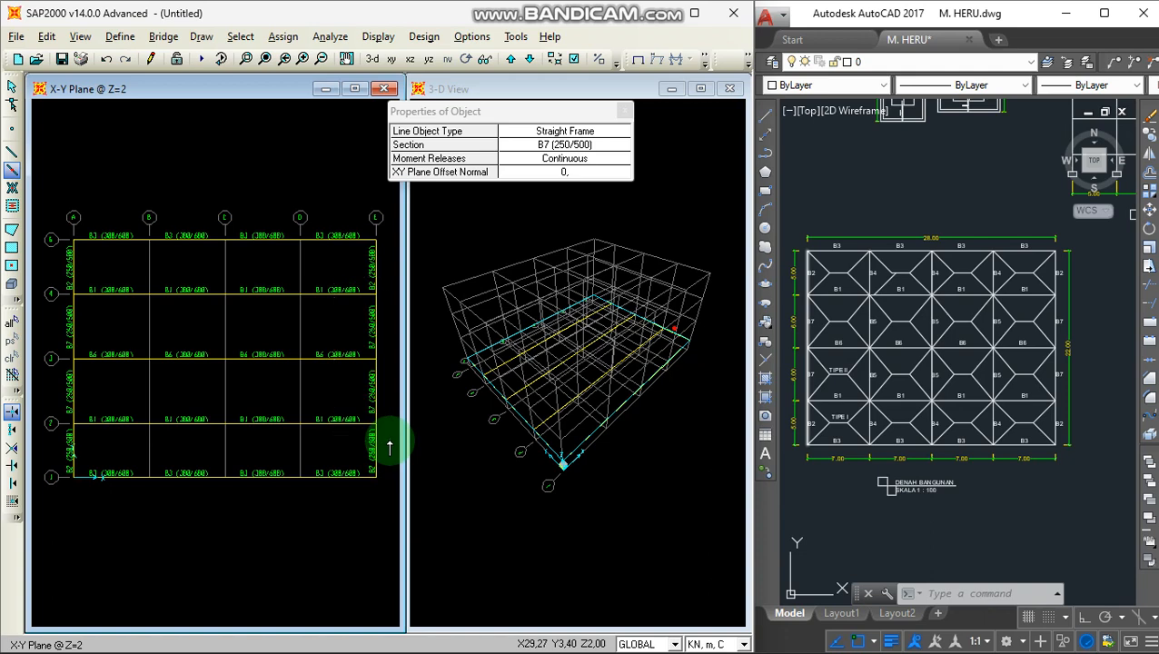
Step: Quick-draw B4 (250/500) beams on grid lines B, C and D in the end bays 4–5 and 1–2
{"action": "left_click", "coordinate": [435, 120]}
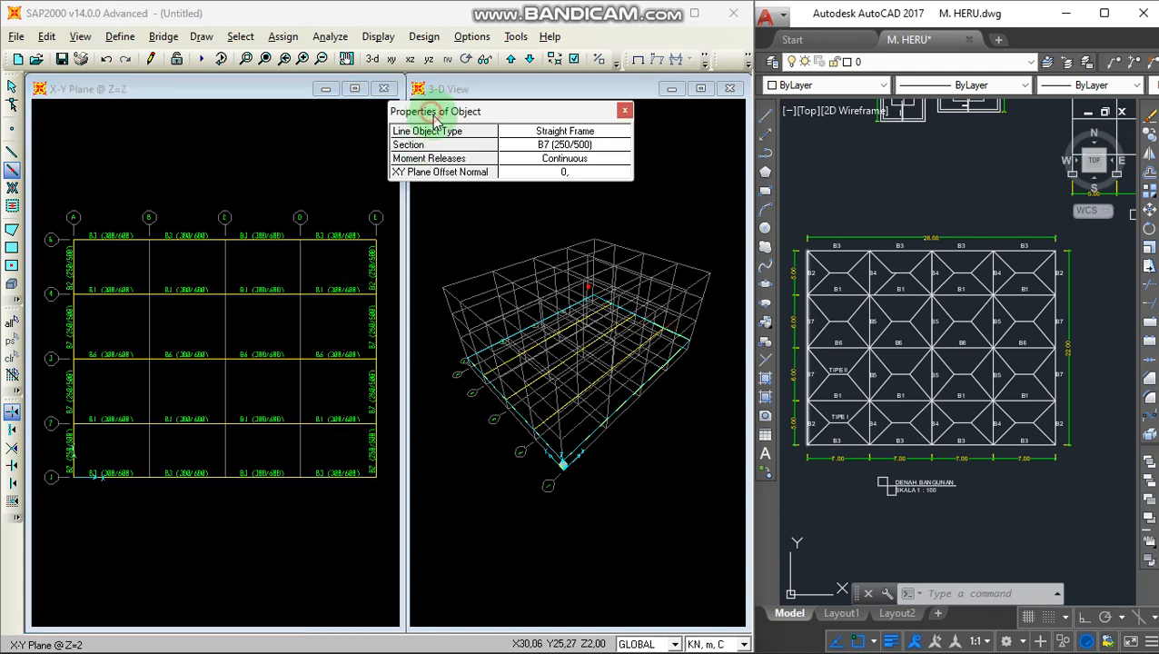
{"action": "left_click", "coordinate": [599, 147]}
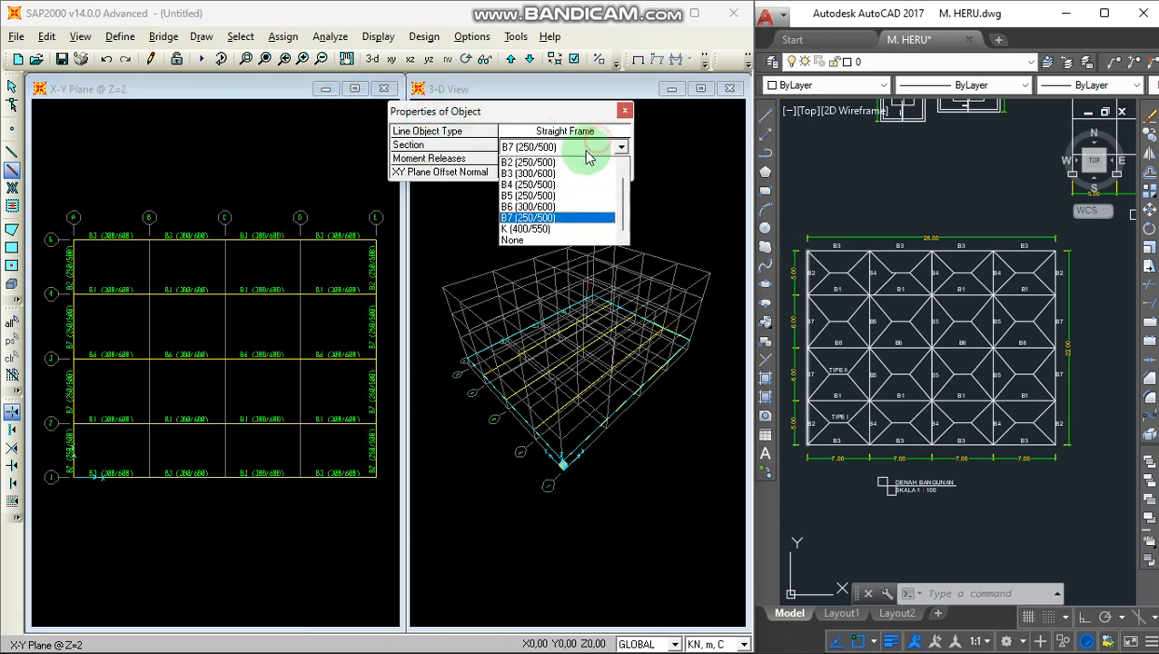
{"action": "left_click", "coordinate": [556, 186]}
{"action": "left_click", "coordinate": [149, 239]}
{"action": "left_click", "coordinate": [149, 293]}
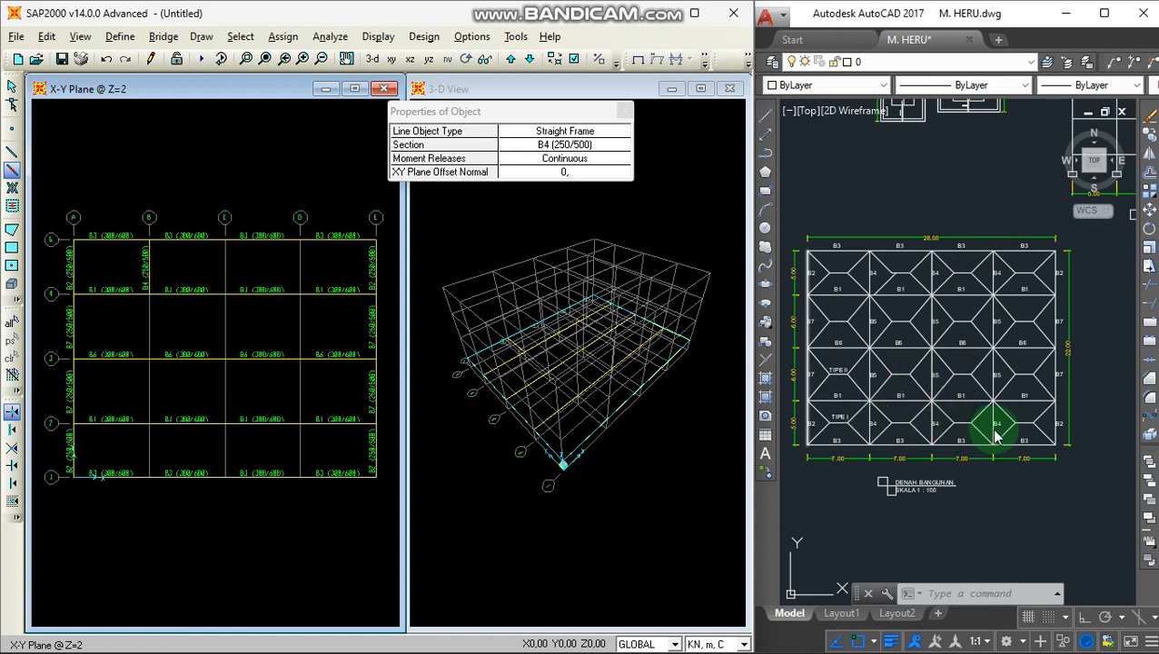
{"action": "left_click_drag", "start_coordinate": [187, 181], "coordinate": [293, 272]}
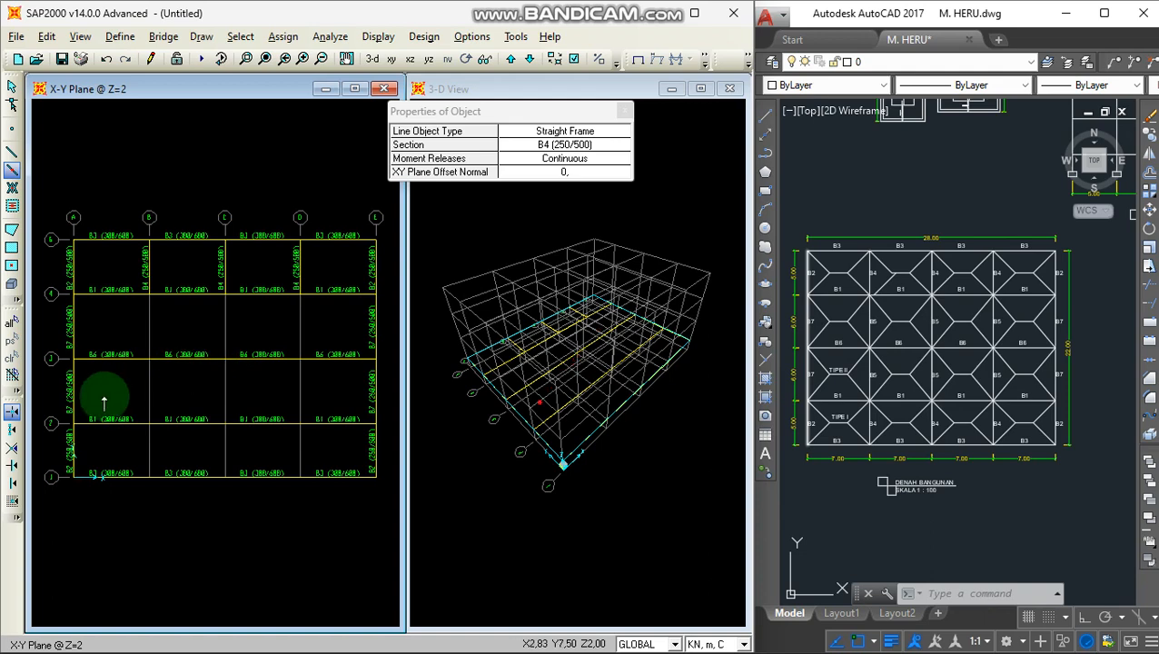
{"action": "left_click_drag", "start_coordinate": [114, 401], "coordinate": [178, 498]}
{"action": "left_click_drag", "start_coordinate": [192, 415], "coordinate": [237, 500]}
{"action": "left_click_drag", "start_coordinate": [289, 422], "coordinate": [330, 486]}
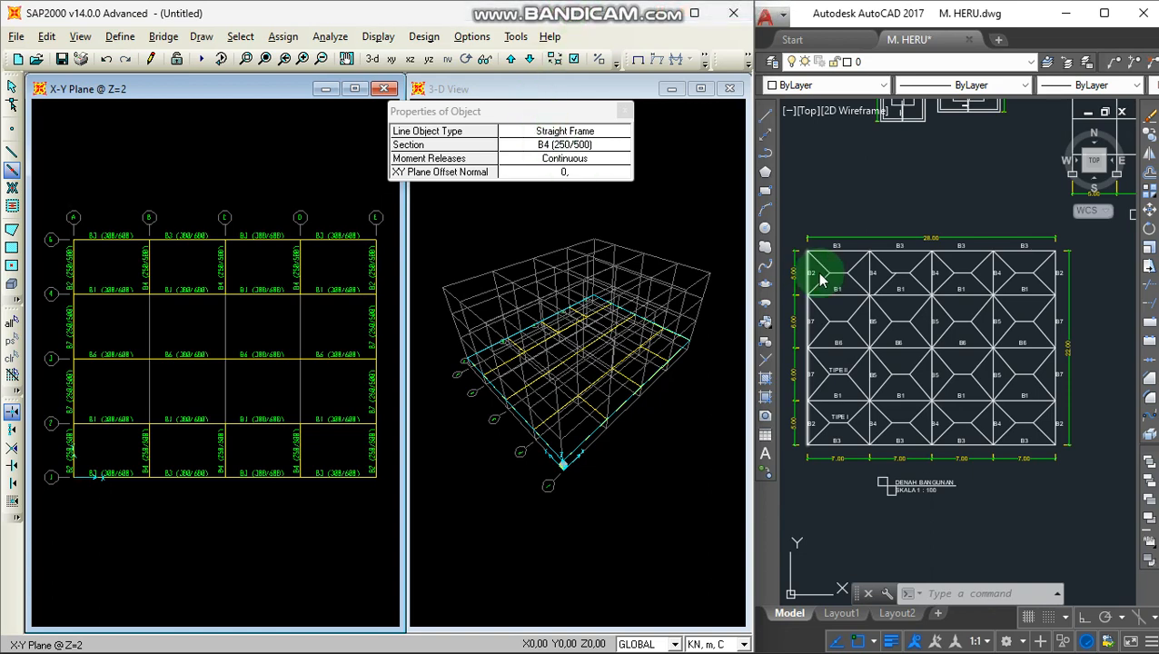
Step: Quick-draw B5 (250/500) beams on grid lines B, C and D between grid lines 4 and 2, following the AutoCAD plan
{"action": "left_click", "coordinate": [595, 145]}
{"action": "left_click", "coordinate": [622, 146]}
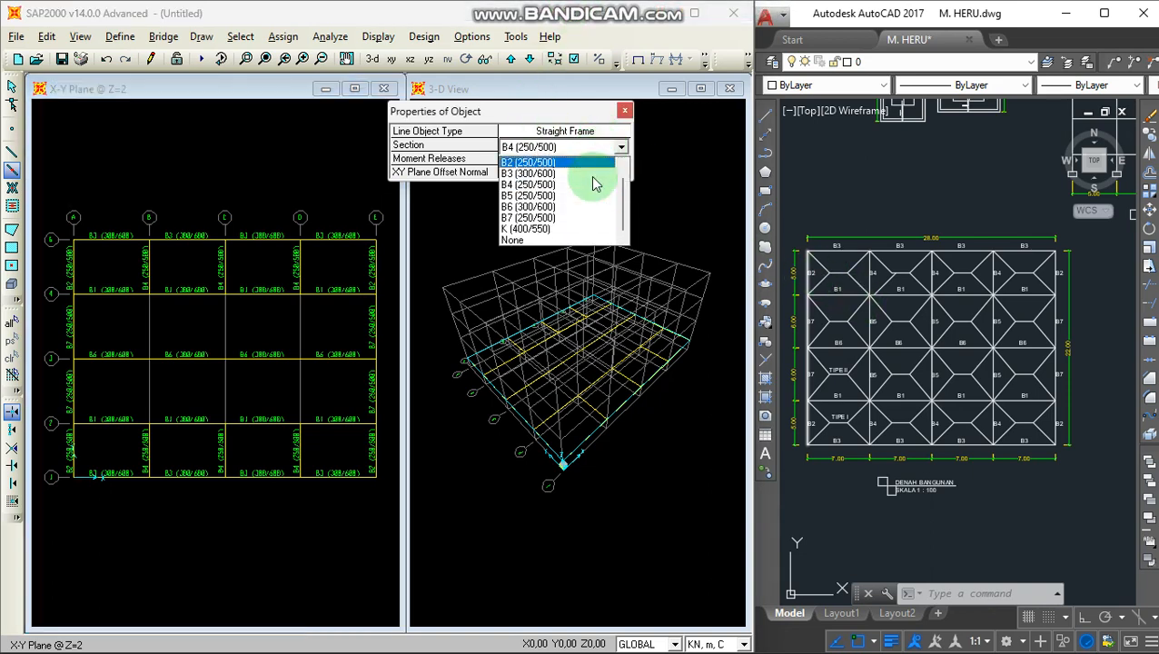
{"action": "left_click", "coordinate": [593, 196]}
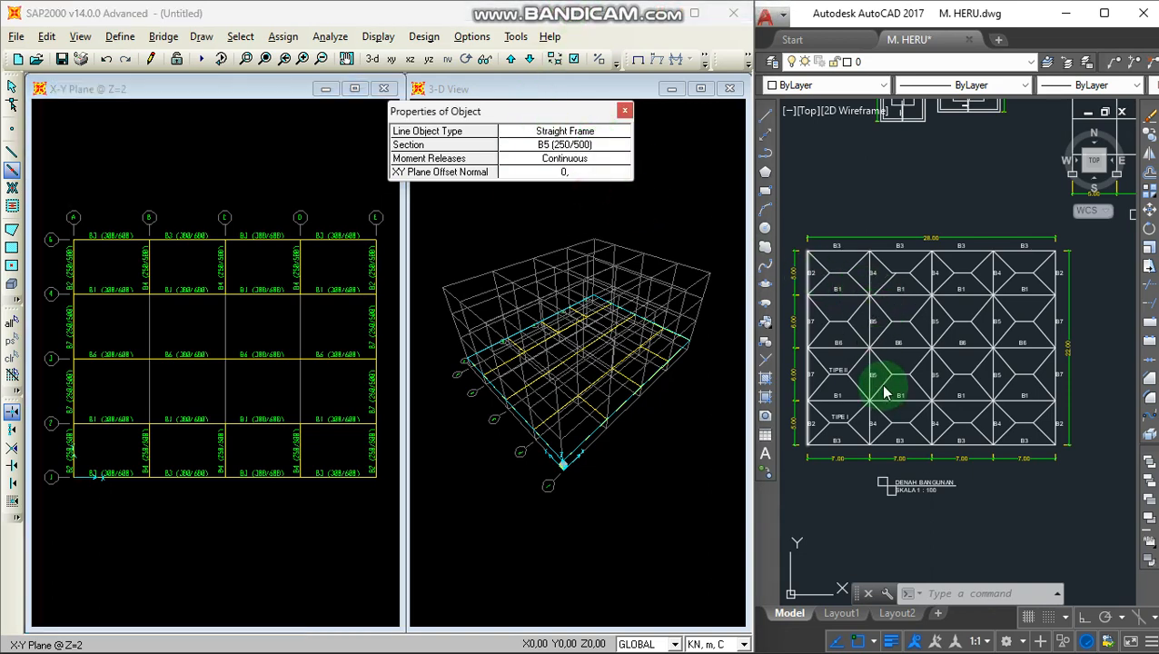
{"action": "scroll", "coordinate": [868, 338], "scroll_direction": "up", "scroll_amount": 5}
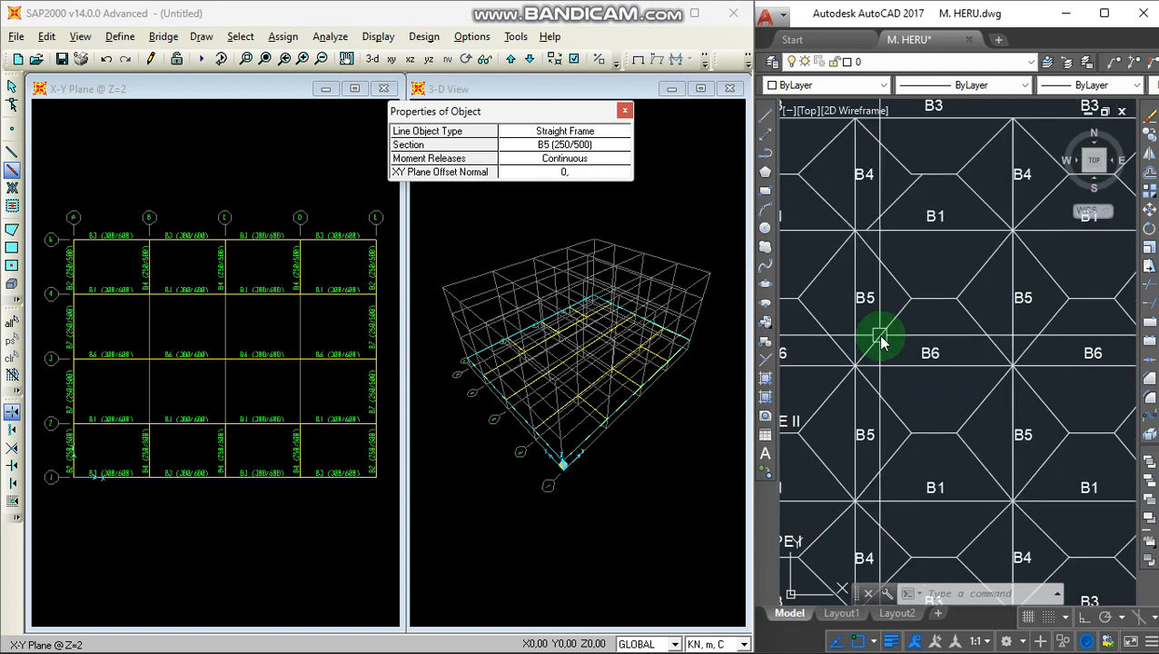
{"action": "scroll", "coordinate": [877, 334], "scroll_direction": "down", "scroll_amount": 6}
{"action": "scroll", "coordinate": [1051, 331], "scroll_direction": "up", "scroll_amount": 6}
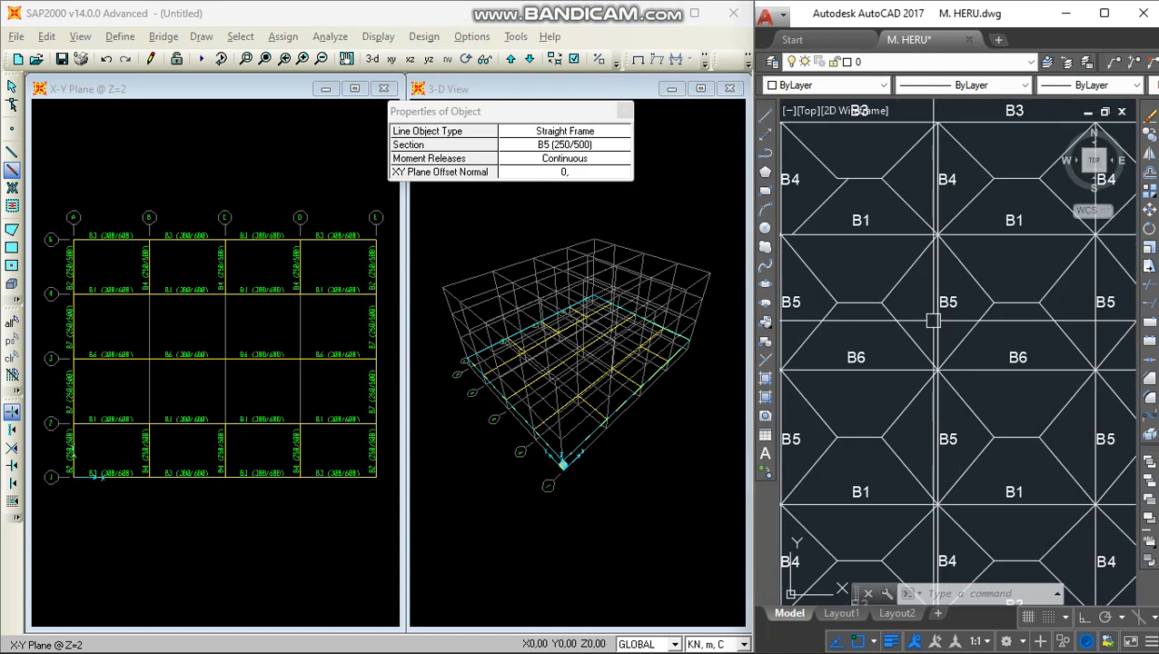
{"action": "scroll", "coordinate": [1052, 330], "scroll_direction": "down", "scroll_amount": 3}
{"action": "middle_click_drag", "start_coordinate": [942, 378], "coordinate": [1009, 365]}
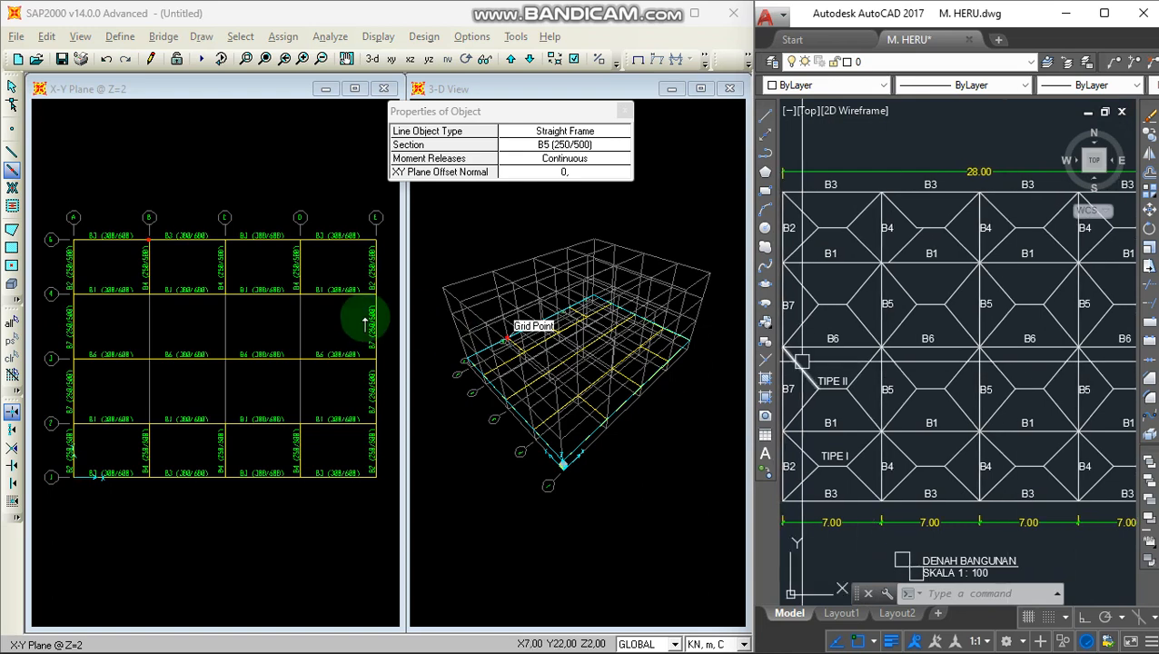
{"action": "left_click_drag", "start_coordinate": [114, 278], "coordinate": [169, 442]}
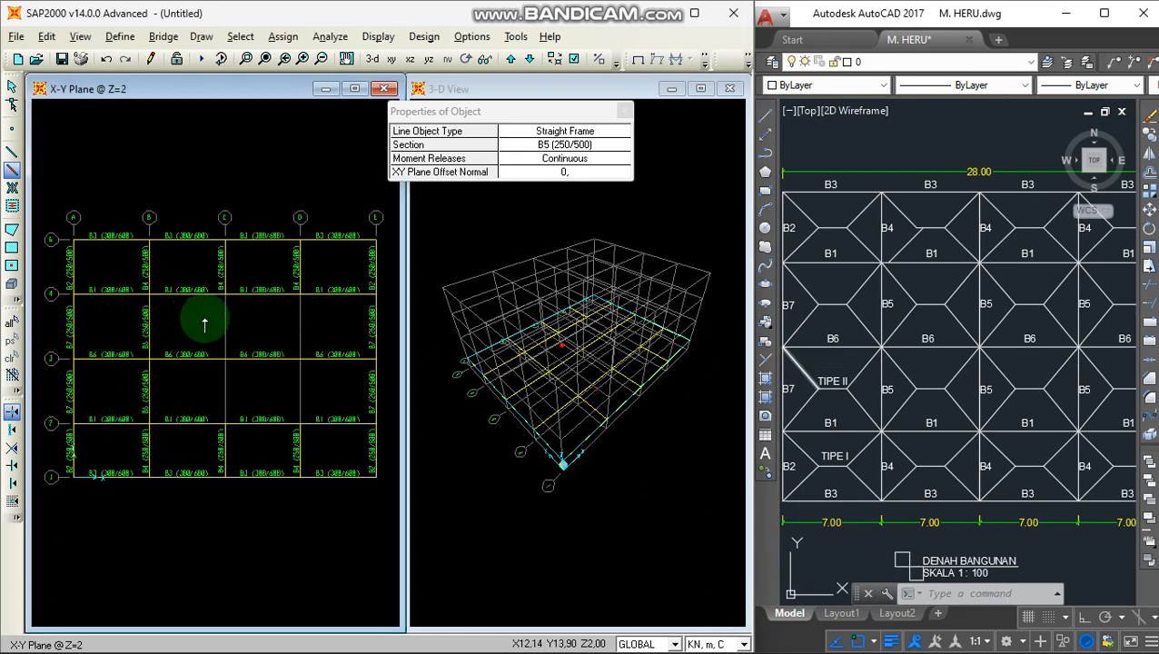
{"action": "mouse_move", "coordinate": [209, 279]}
{"action": "left_mouse_down"}
{"action": "mouse_move", "coordinate": [234, 469]}
{"action": "mouse_move", "coordinate": [250, 466]}
{"action": "left_mouse_up"}
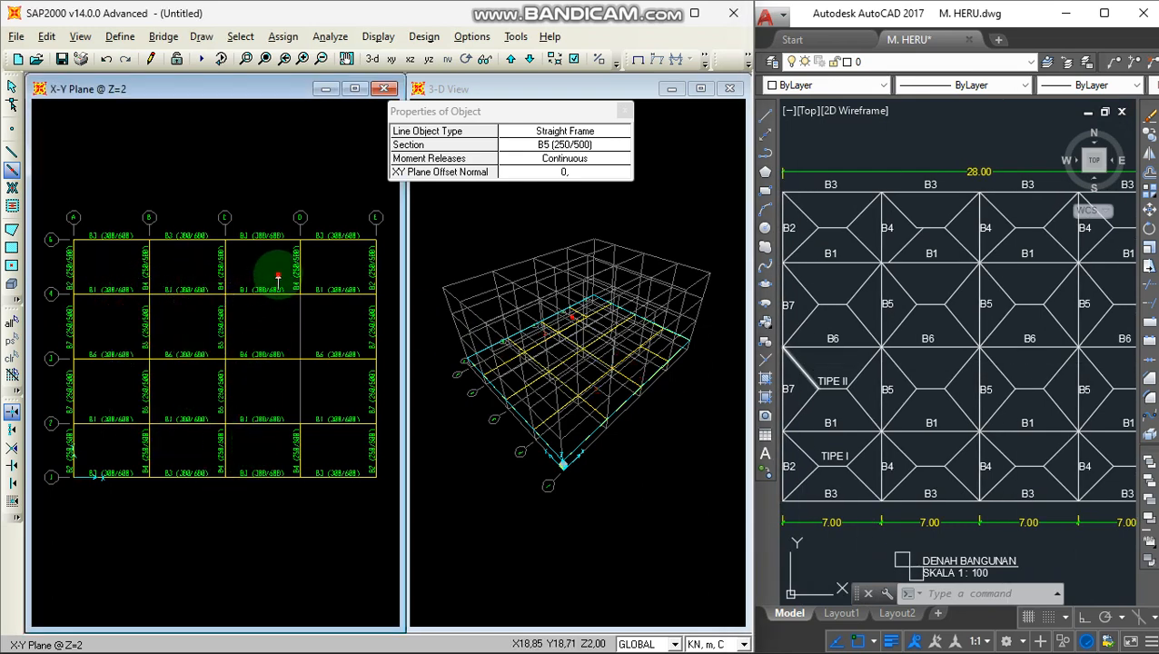
{"action": "left_click_drag", "start_coordinate": [278, 277], "coordinate": [318, 456]}
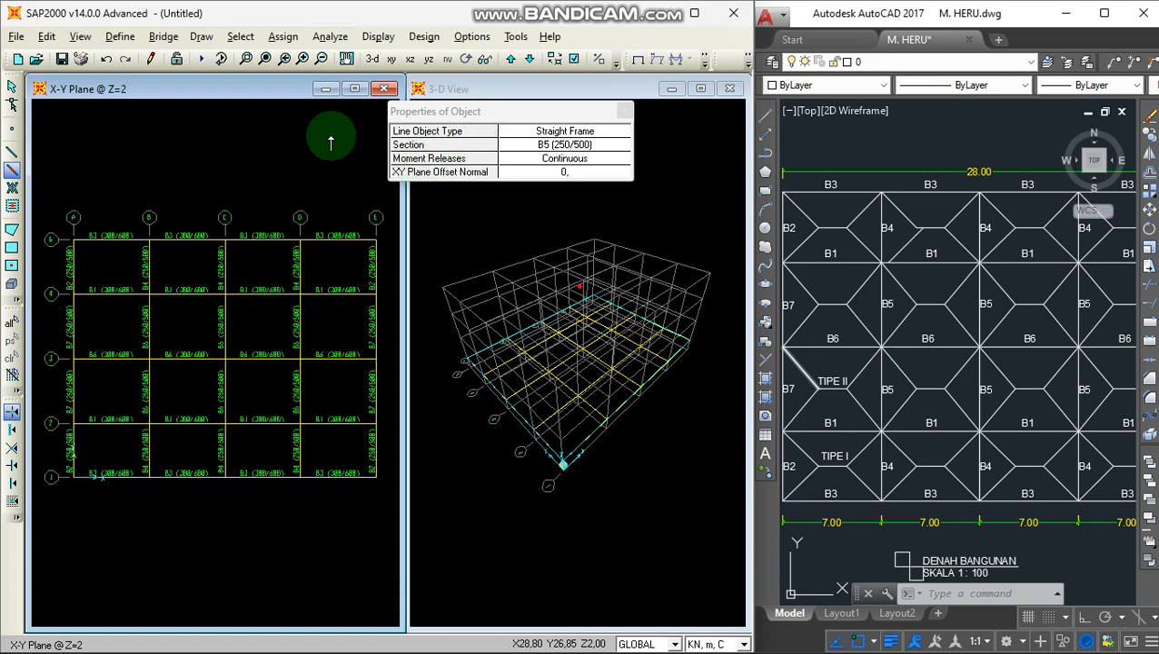
{"action": "left_click", "coordinate": [12, 85]}
Step: Select all beams and joints in the plan at Z=2 and open the Replicate dialog for them
{"action": "scroll", "coordinate": [188, 315], "scroll_direction": "up", "scroll_amount": 1}
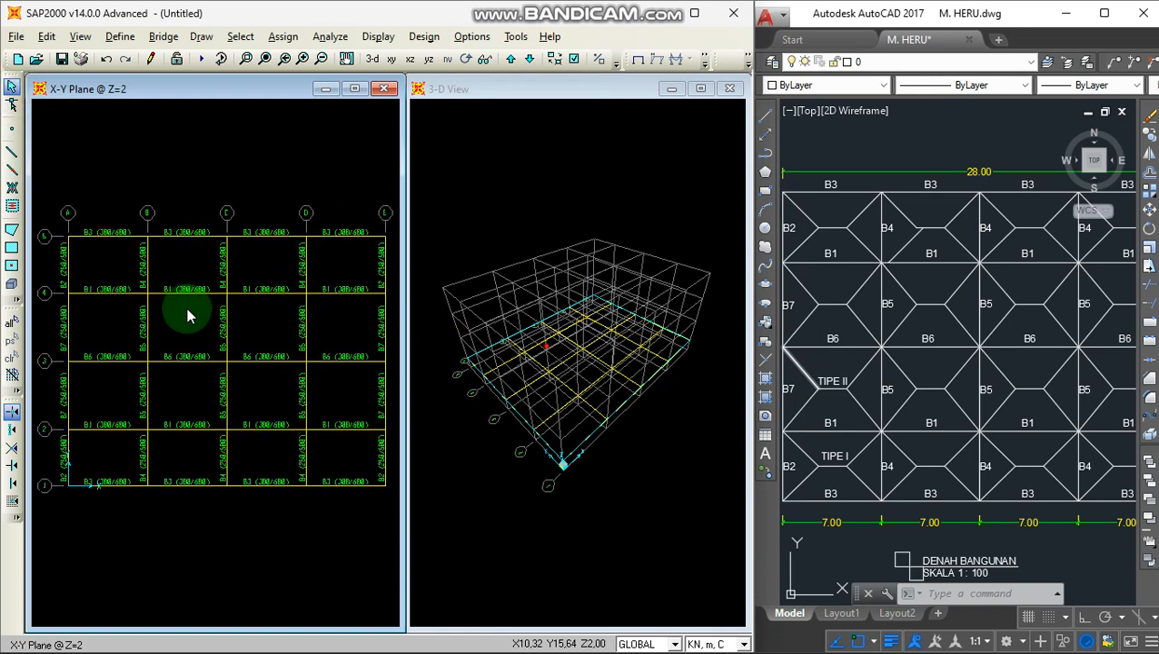
{"action": "scroll", "coordinate": [189, 315], "scroll_direction": "up", "scroll_amount": 3}
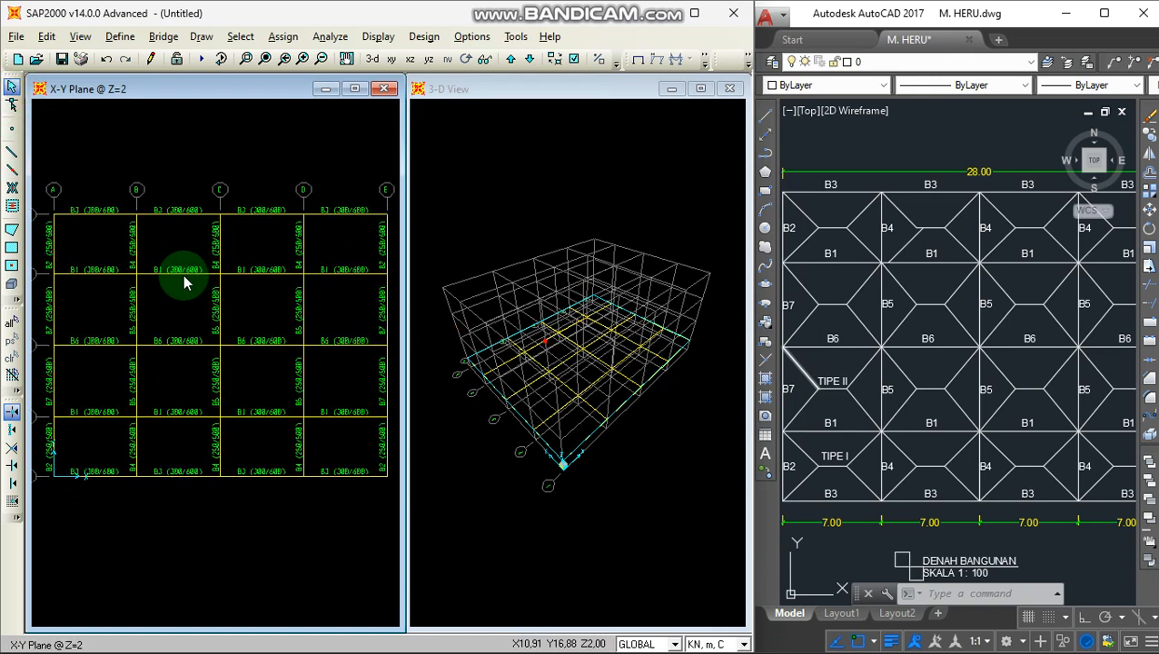
{"action": "scroll", "coordinate": [180, 272], "scroll_direction": "down", "scroll_amount": 1}
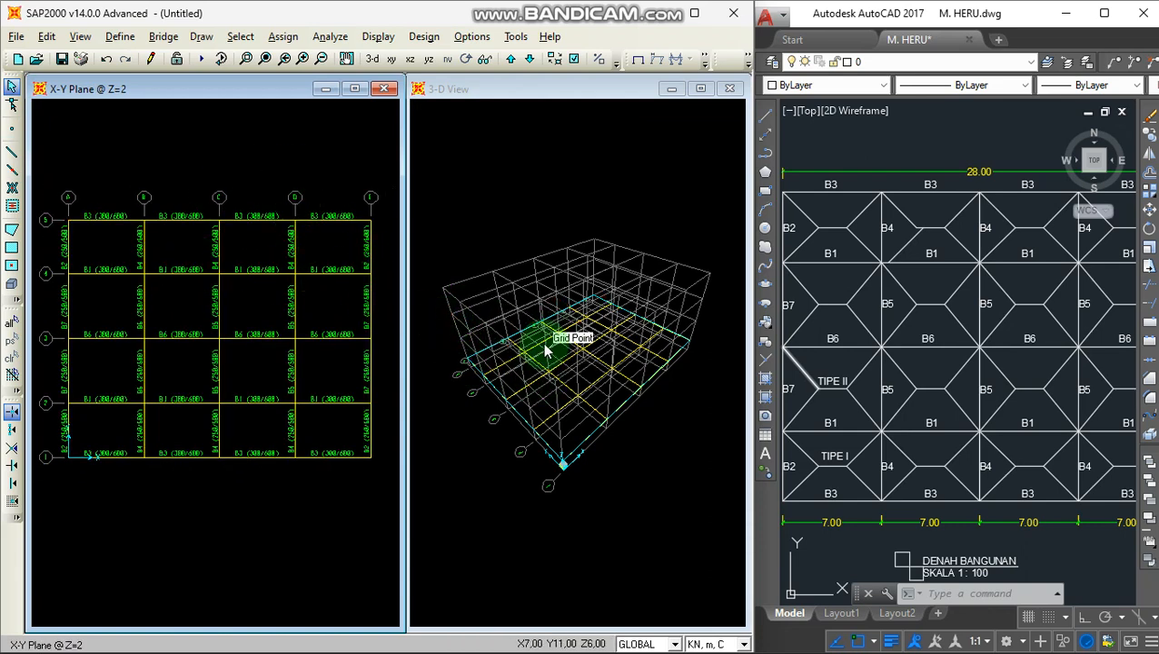
{"action": "scroll", "coordinate": [60, 181], "scroll_direction": "down", "scroll_amount": 1}
{"action": "middle_click_drag", "start_coordinate": [60, 172], "coordinate": [53, 188]}
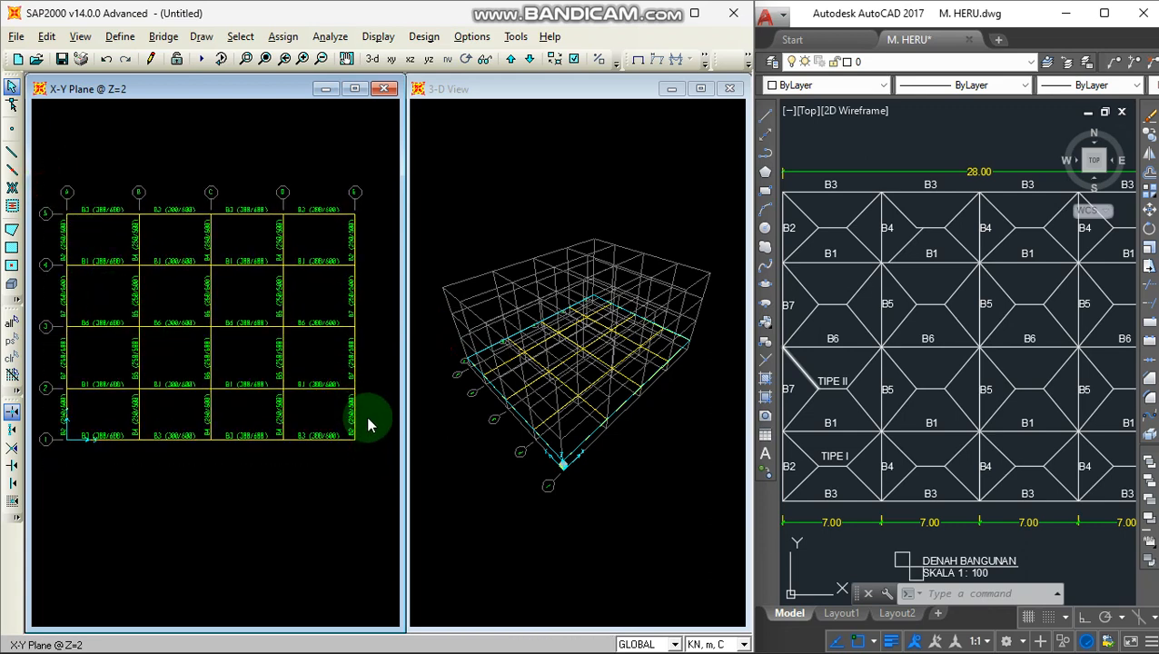
{"action": "left_click_drag", "start_coordinate": [377, 476], "coordinate": [377, 475]}
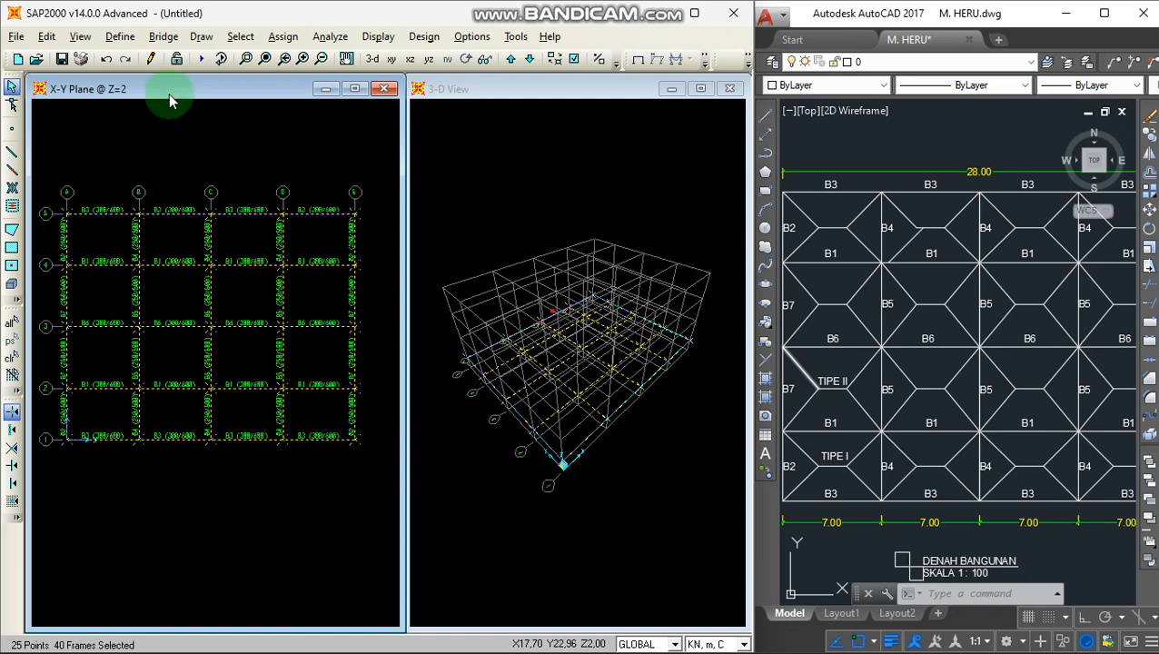
{"action": "left_click", "coordinate": [50, 37]}
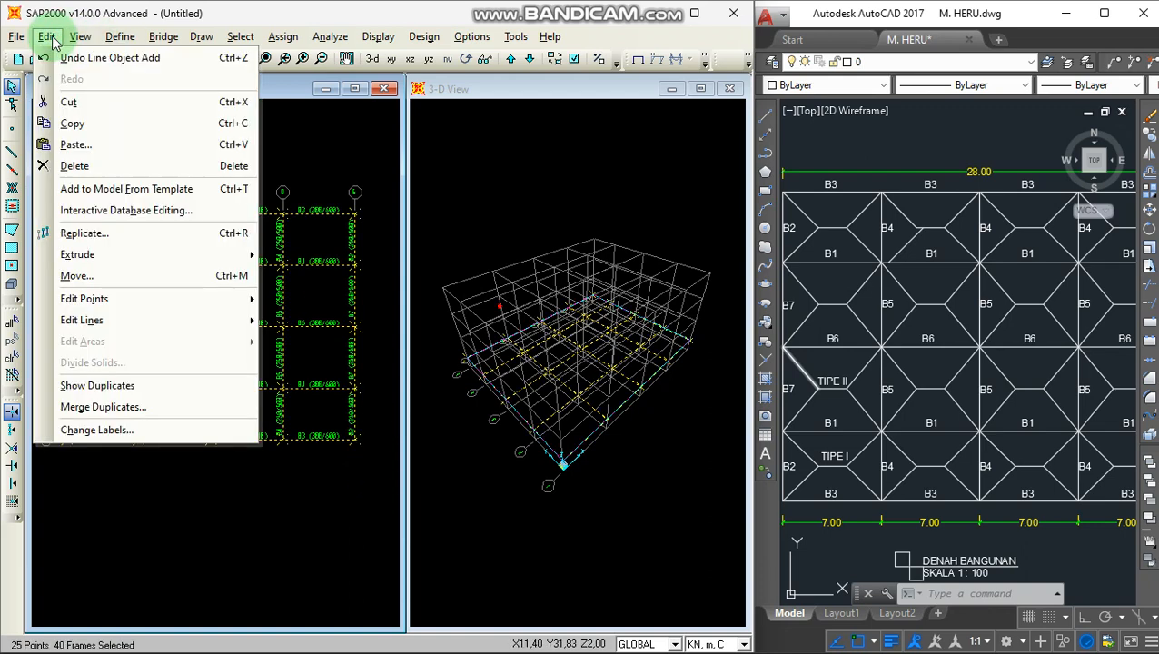
{"action": "left_click", "coordinate": [141, 234]}
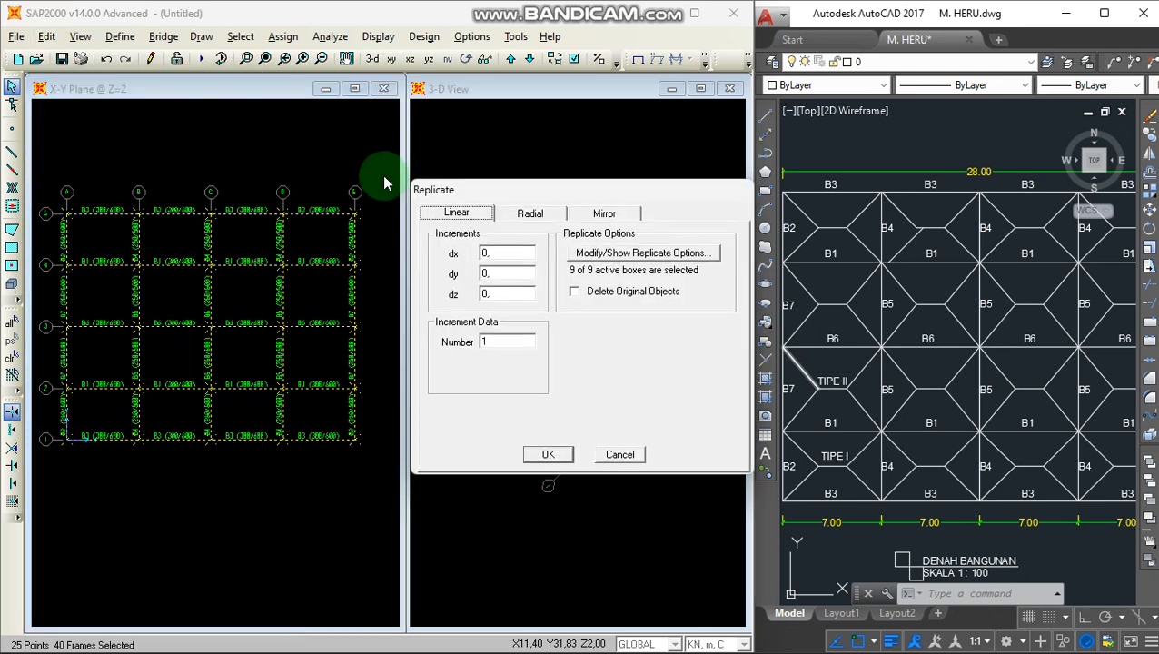
{"action": "left_click_drag", "start_coordinate": [455, 193], "coordinate": [120, 143]}
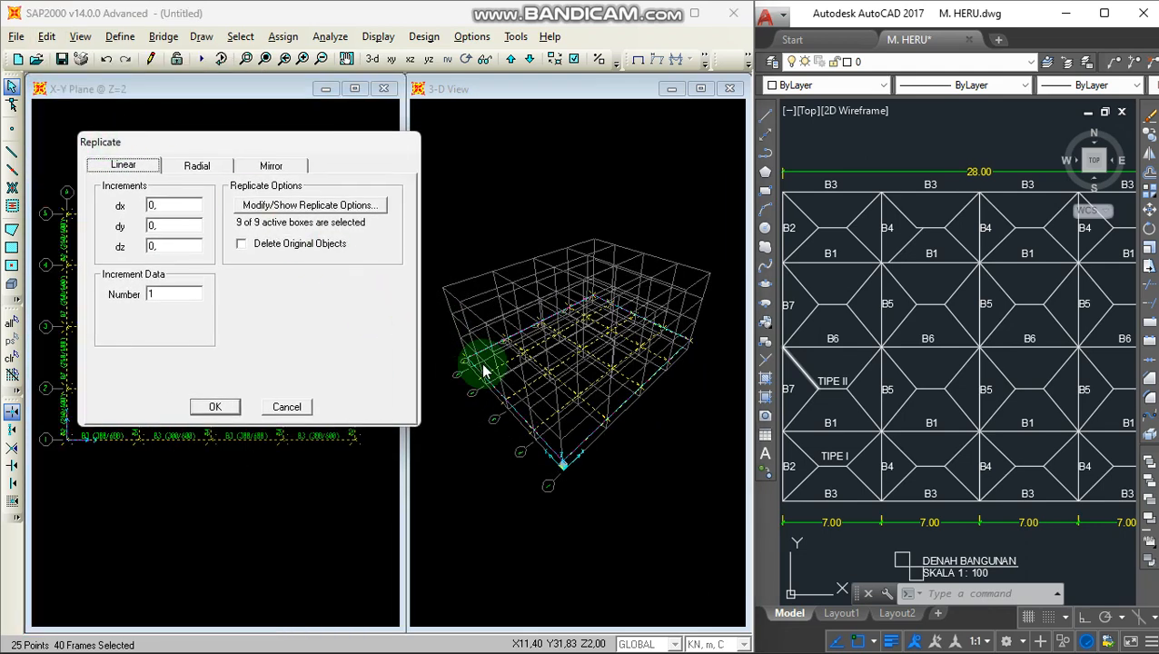
Step: Set the linear replicate increment dz to 4 m, matching the storey height on the AutoCAD section
{"action": "left_click", "coordinate": [839, 160]}
{"action": "scroll", "coordinate": [936, 177], "scroll_direction": "down", "scroll_amount": 6}
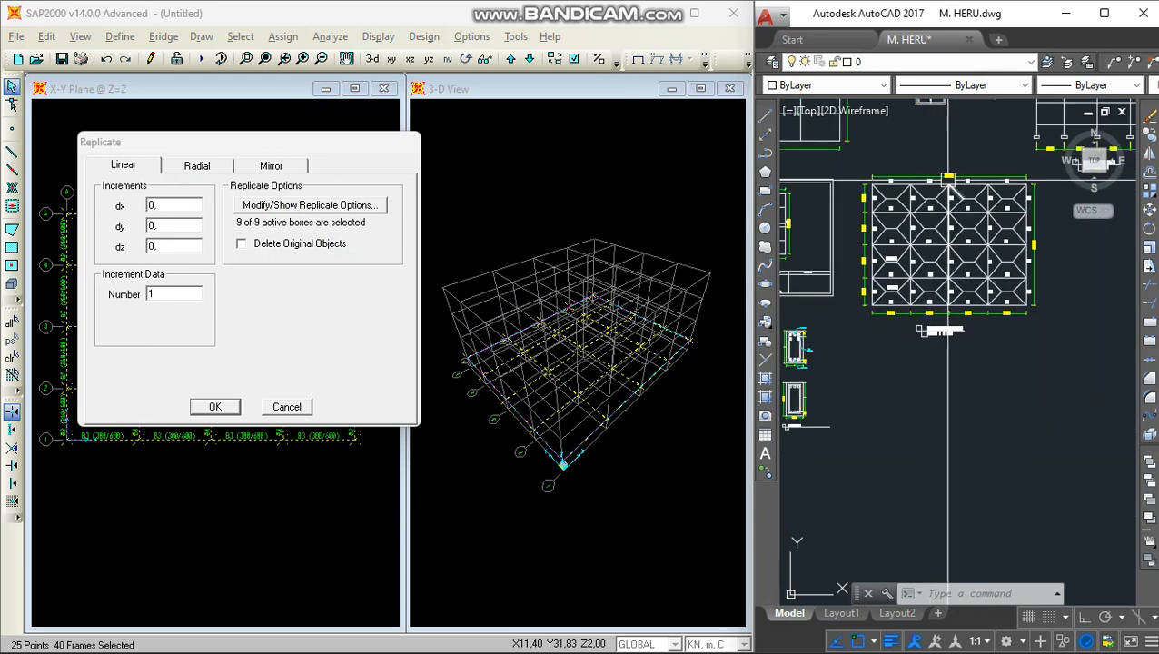
{"action": "middle_click_drag", "start_coordinate": [1081, 126], "coordinate": [865, 254]}
{"action": "scroll", "coordinate": [864, 258], "scroll_direction": "up", "scroll_amount": 9}
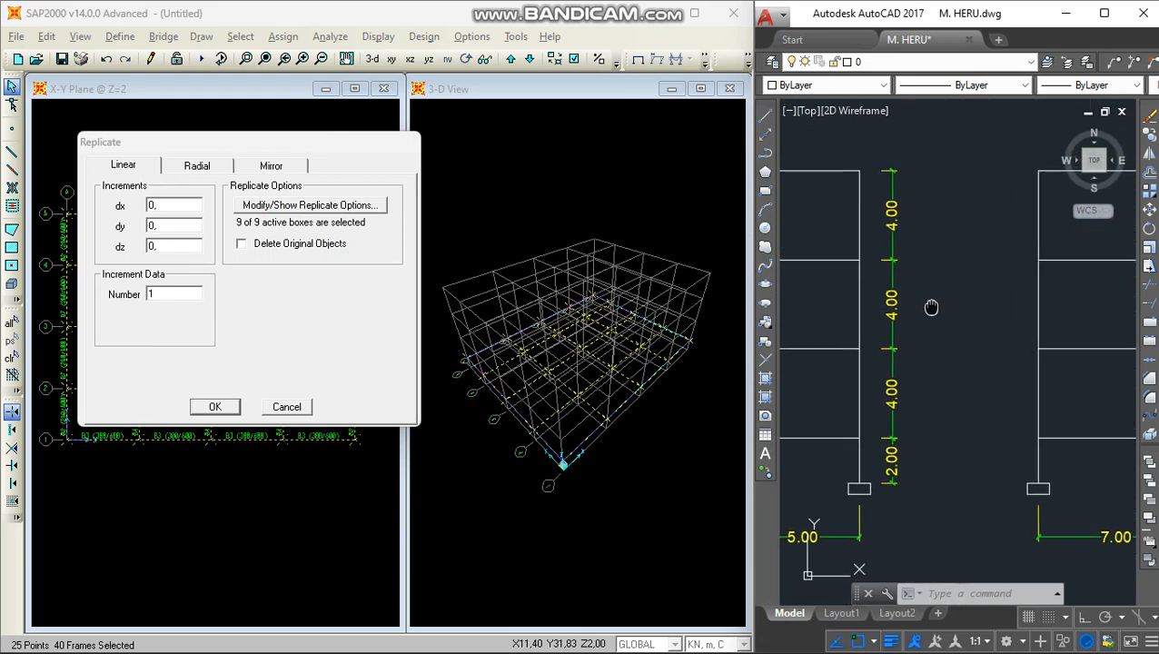
{"action": "double_click", "coordinate": [180, 247]}
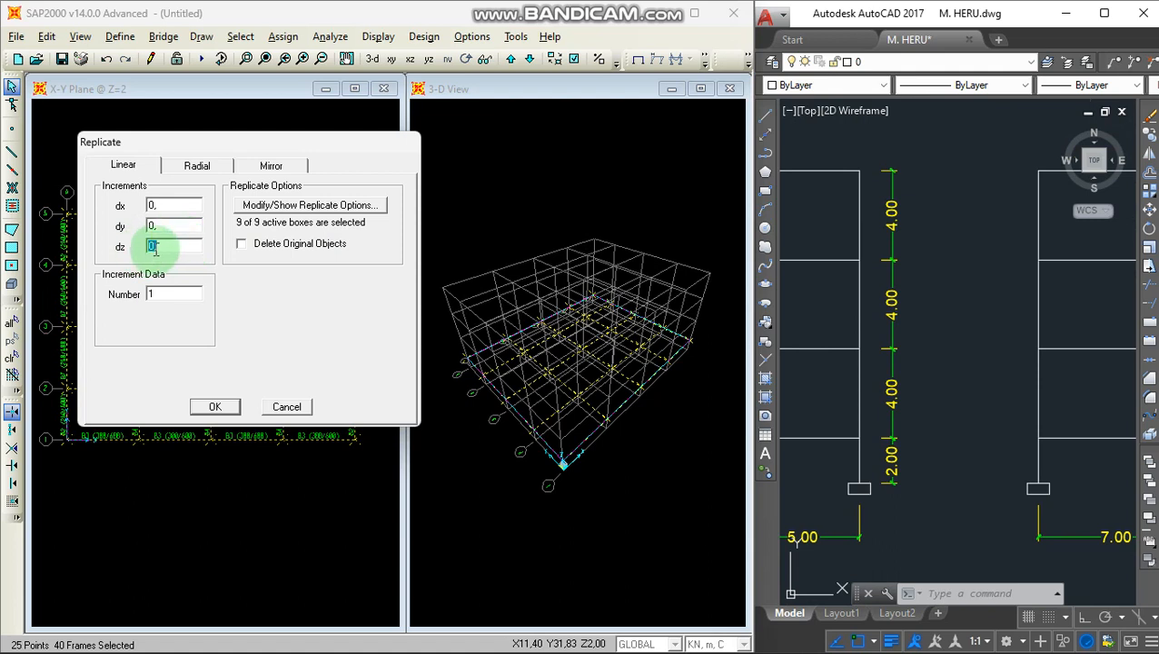
{"action": "left_click", "coordinate": [903, 345]}
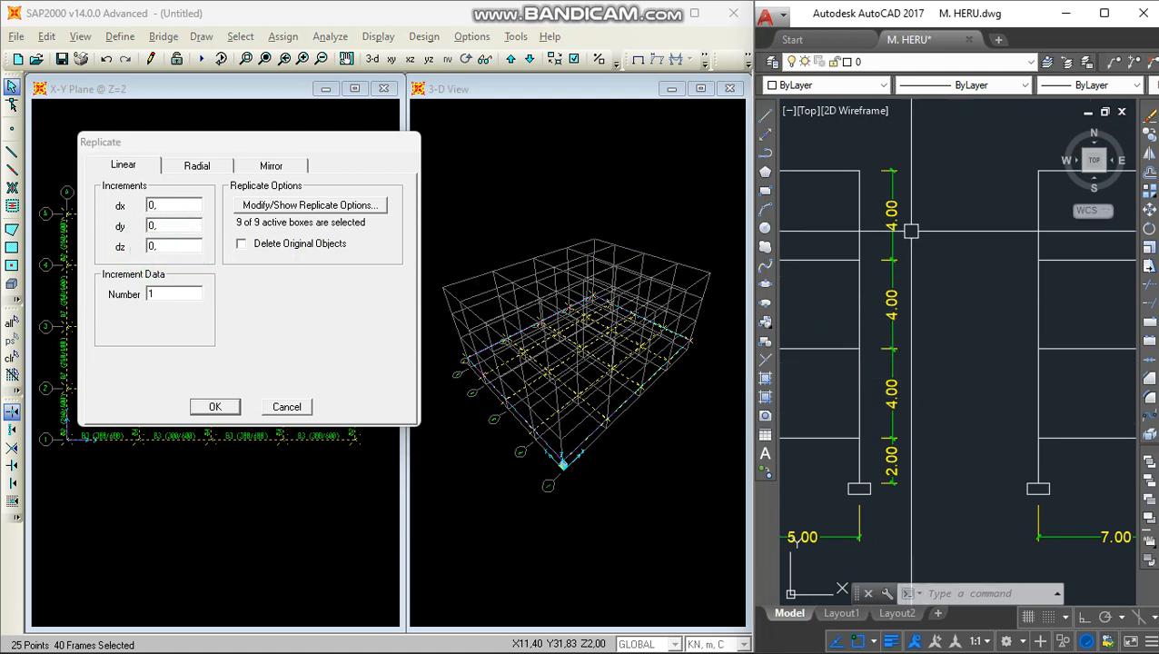
{"action": "left_click", "coordinate": [143, 247]}
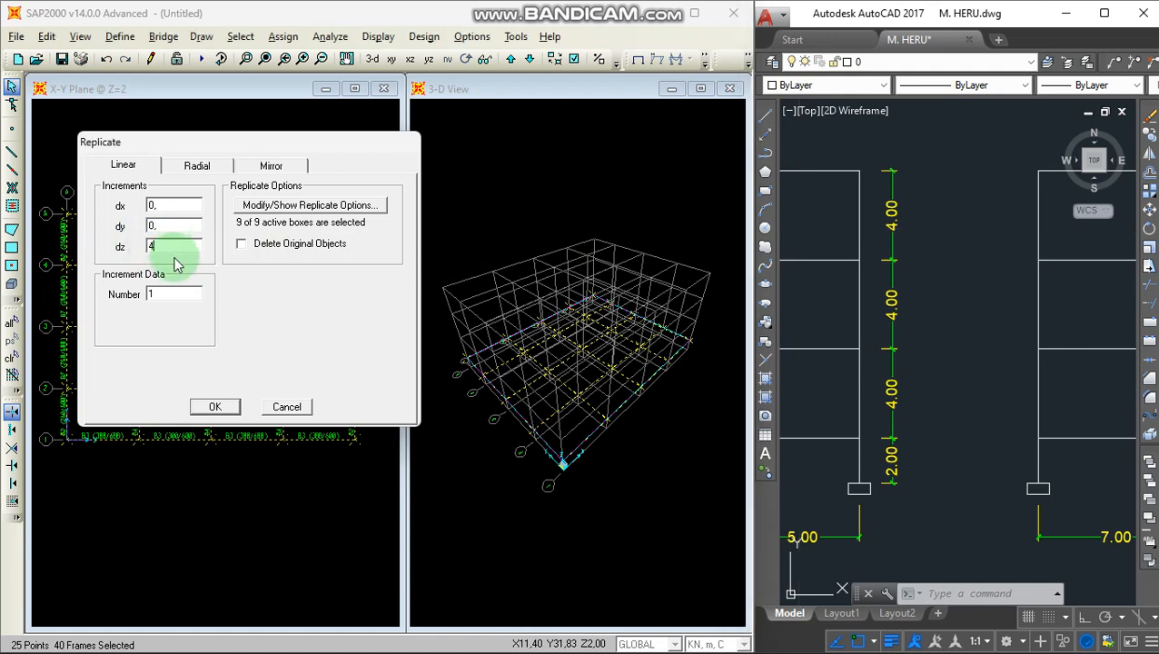
Step: Set the number of copies to 3, checking the storeys on AutoCAD section A-A, and replicate the floor beams upward
{"action": "left_click", "coordinate": [169, 300]}
{"action": "left_click", "coordinate": [542, 414]}
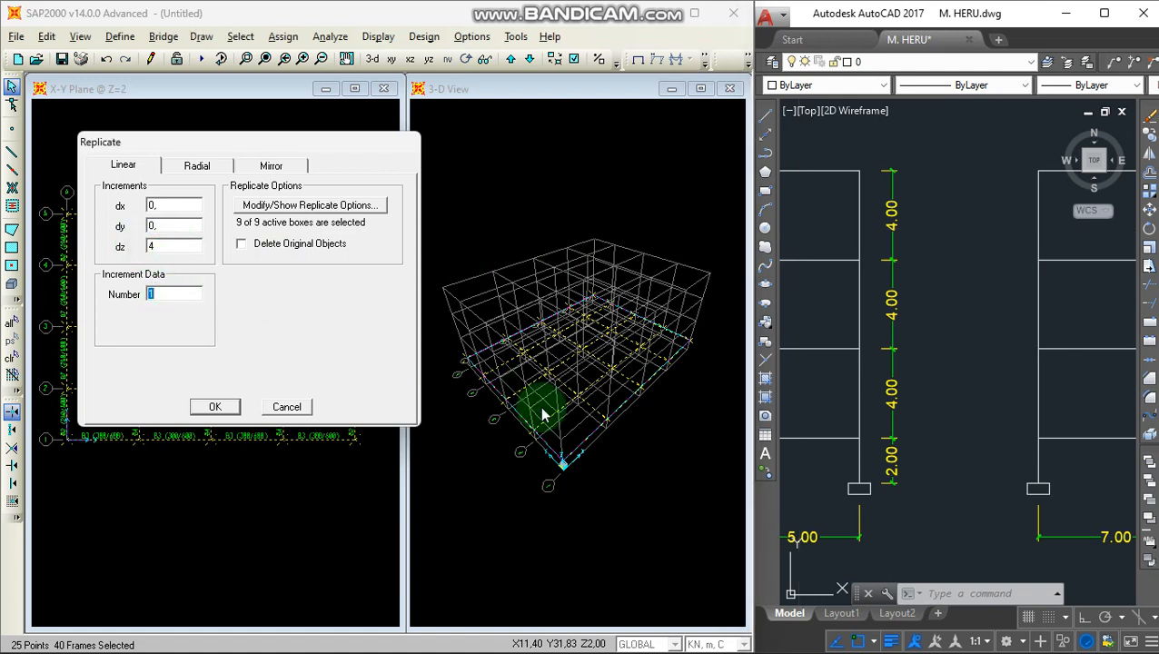
{"action": "left_click", "coordinate": [860, 439]}
{"action": "scroll", "coordinate": [873, 437], "scroll_direction": "down", "scroll_amount": 5}
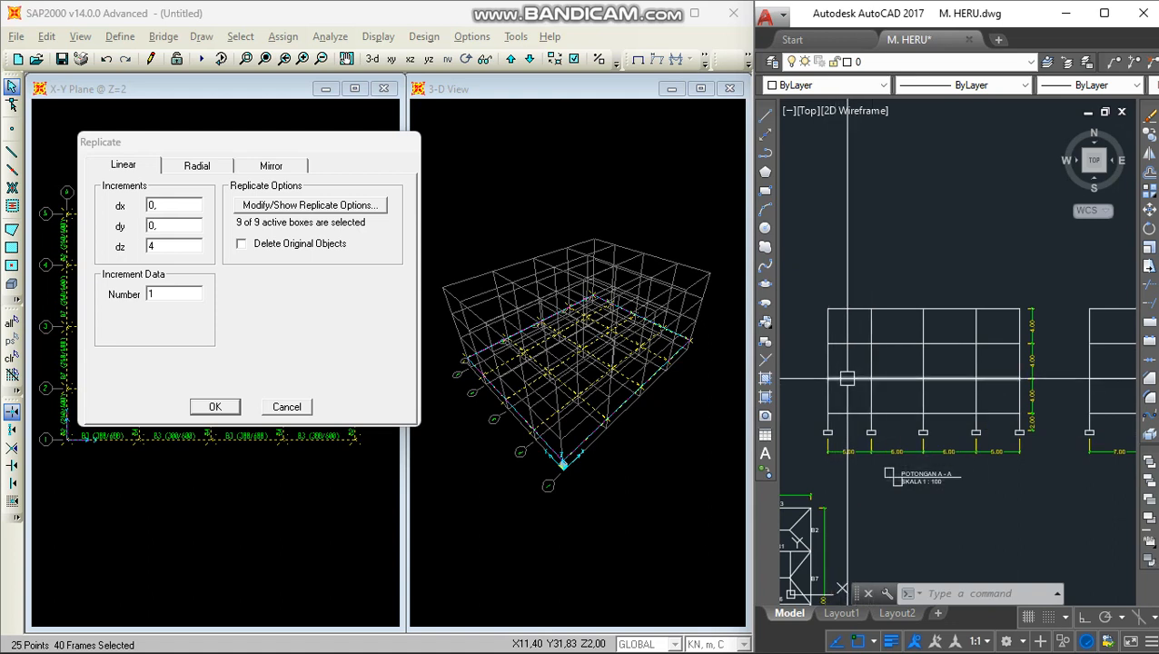
{"action": "scroll", "coordinate": [985, 403], "scroll_direction": "up", "scroll_amount": 3}
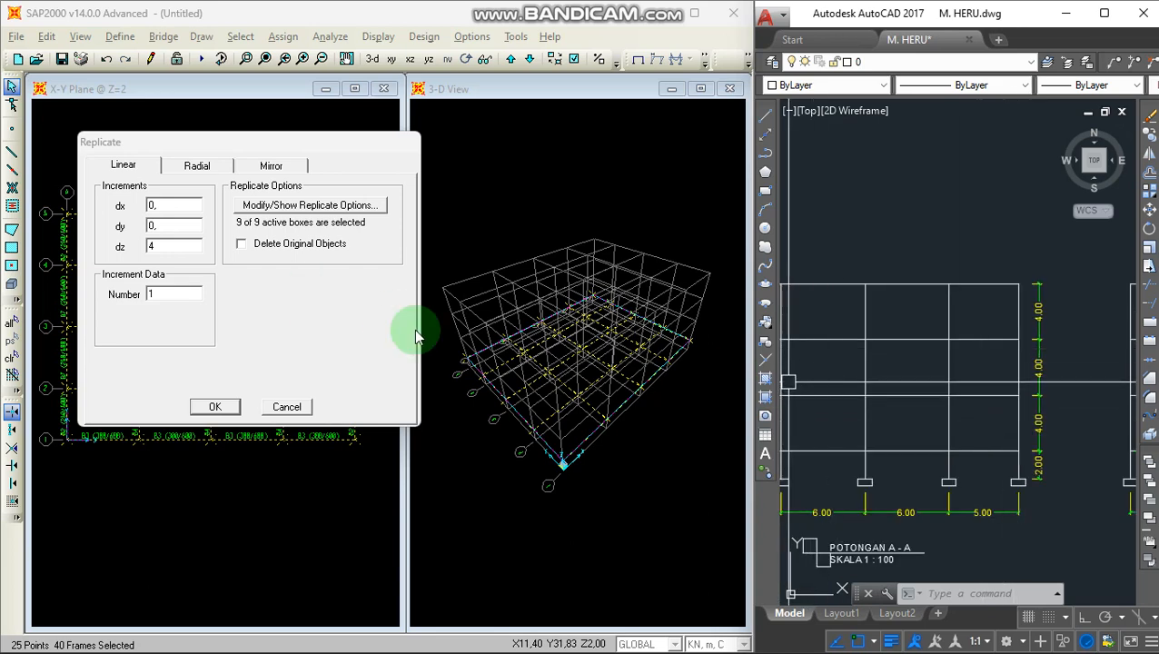
{"action": "double_click", "coordinate": [189, 295]}
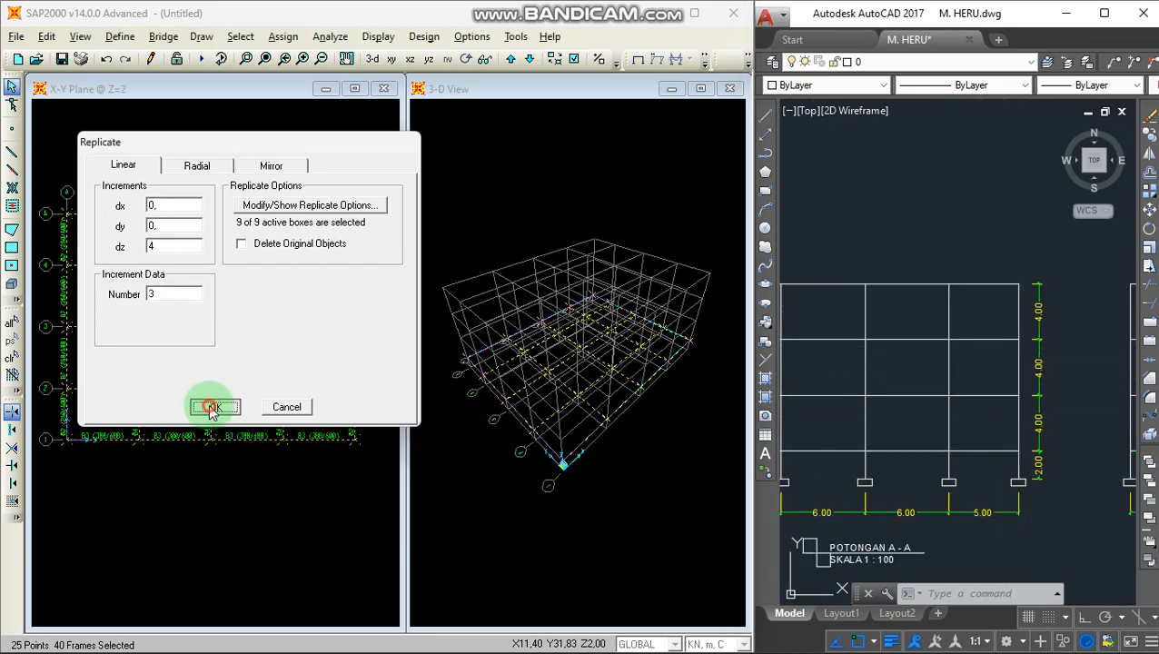
{"action": "left_click", "coordinate": [211, 409]}
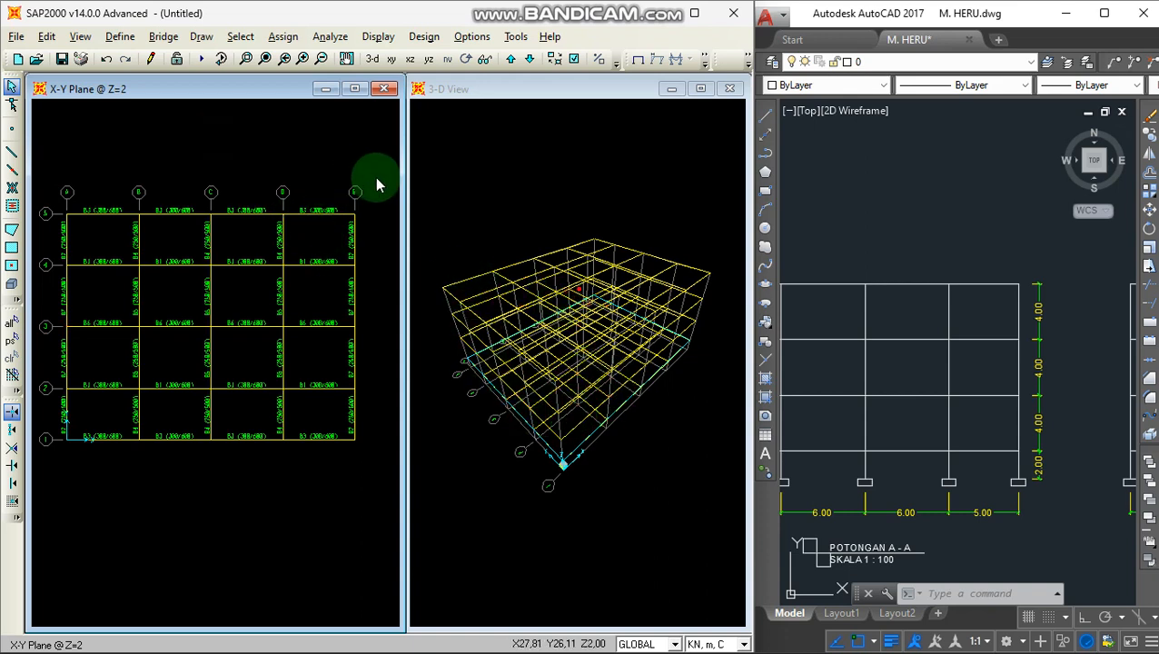
Step: Bring AutoCAD section A-A fully into view and switch the SAP2000 plan view to the X-Z elevation at Y=0
{"action": "scroll", "coordinate": [295, 224], "scroll_direction": "up", "scroll_amount": 1}
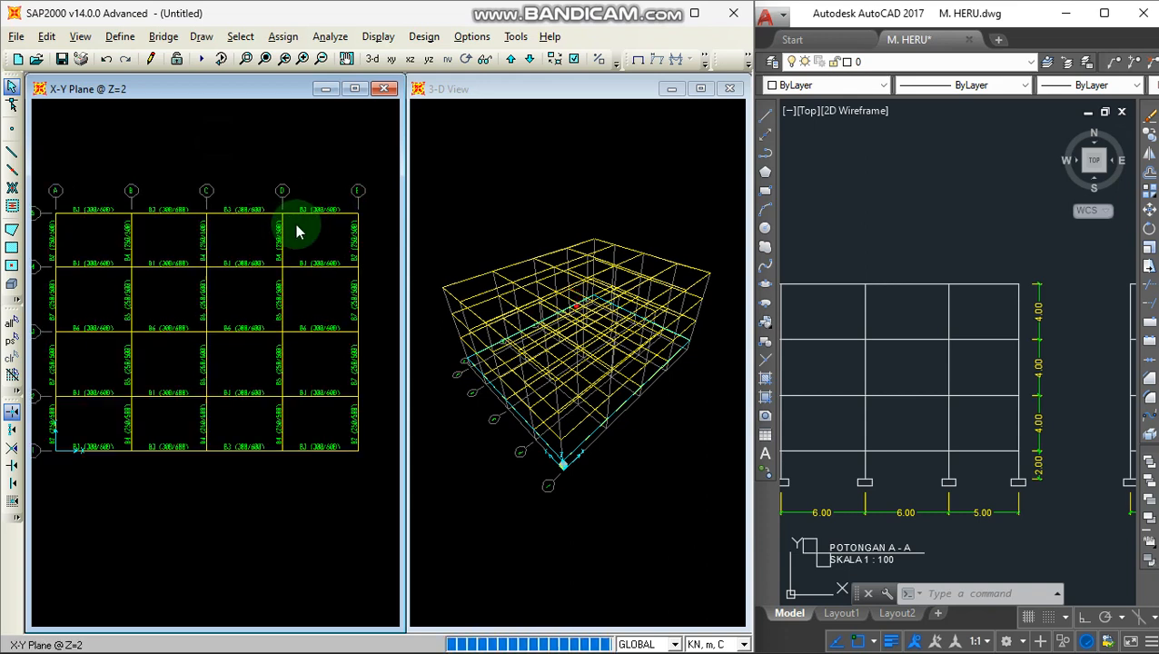
{"action": "left_click", "coordinate": [831, 248]}
{"action": "scroll", "coordinate": [832, 248], "scroll_direction": "down", "scroll_amount": 2}
{"action": "mouse_move", "coordinate": [831, 248]}
{"action": "middle_mouse_down"}
{"action": "mouse_move", "coordinate": [861, 217]}
{"action": "mouse_move", "coordinate": [886, 238]}
{"action": "mouse_move", "coordinate": [923, 241]}
{"action": "middle_mouse_up"}
{"action": "scroll", "coordinate": [895, 243], "scroll_direction": "up", "scroll_amount": 2}
{"action": "left_click", "coordinate": [256, 137]}
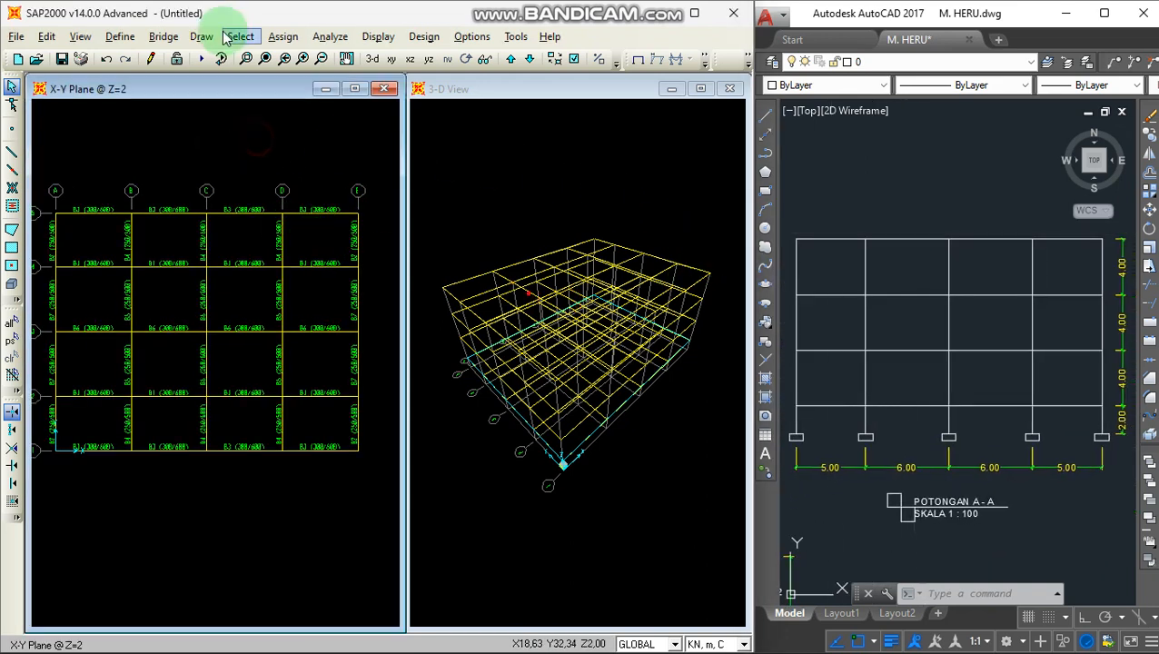
{"action": "scroll", "coordinate": [172, 164], "scroll_direction": "down", "scroll_amount": 1}
{"action": "middle_click_drag", "start_coordinate": [171, 164], "coordinate": [207, 191]}
{"action": "left_click", "coordinate": [392, 60]}
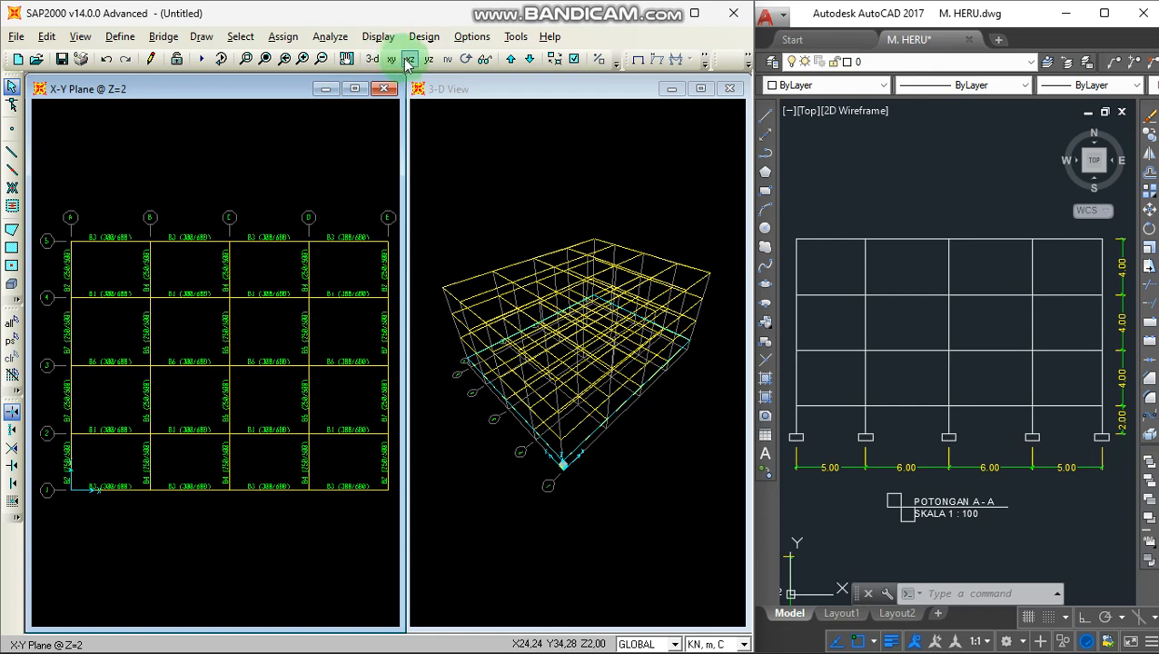
{"action": "left_click", "coordinate": [408, 64]}
{"action": "scroll", "coordinate": [281, 204], "scroll_direction": "down", "scroll_amount": 1}
{"action": "middle_click_drag", "start_coordinate": [277, 196], "coordinate": [272, 178]}
{"action": "scroll", "coordinate": [273, 253], "scroll_direction": "up", "scroll_amount": 1}
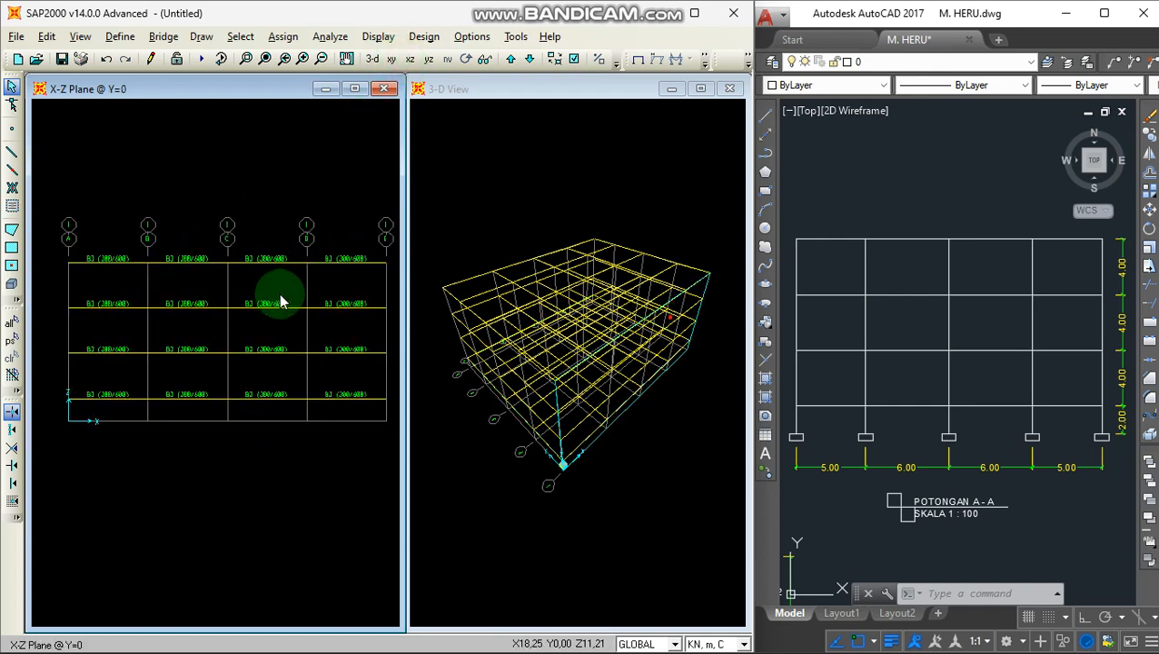
Step: Examine the grid and beam labels on the AutoCAD floor plan alongside the X-Z elevation at Y=0
{"action": "left_click", "coordinate": [872, 164]}
{"action": "scroll", "coordinate": [862, 319], "scroll_direction": "down", "scroll_amount": 3}
{"action": "middle_click_drag", "start_coordinate": [863, 329], "coordinate": [925, 286]}
{"action": "middle_click_drag", "start_coordinate": [838, 263], "coordinate": [911, 218]}
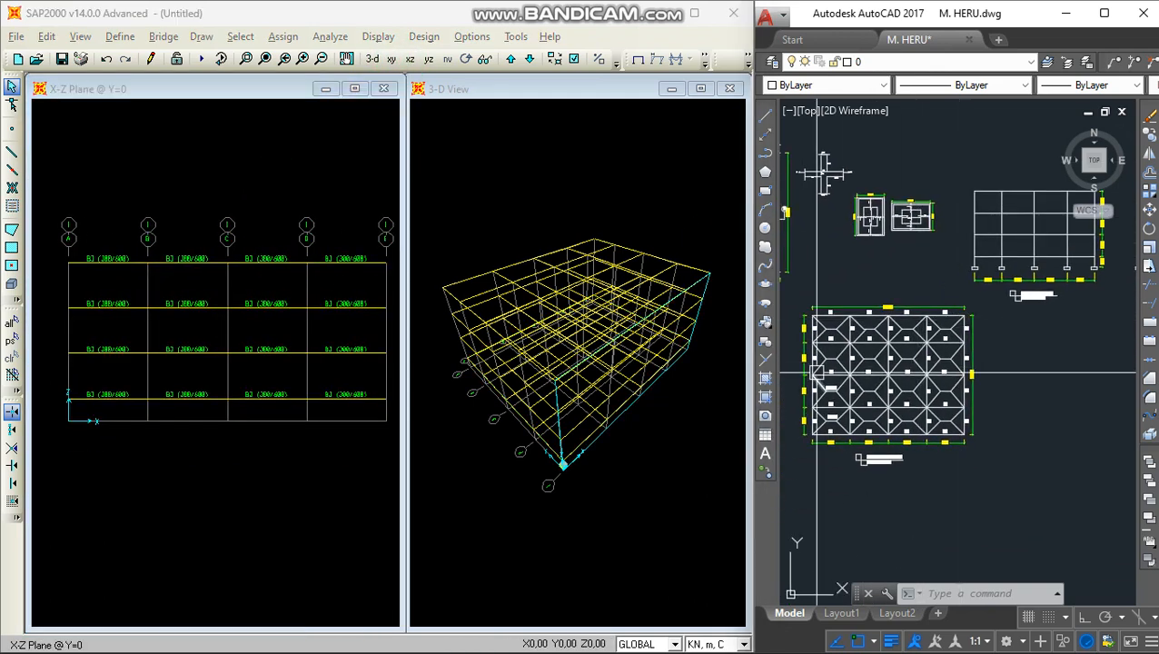
{"action": "scroll", "coordinate": [816, 372], "scroll_direction": "up", "scroll_amount": 3}
{"action": "middle_click_drag", "start_coordinate": [851, 412], "coordinate": [867, 378]}
{"action": "scroll", "coordinate": [867, 378], "scroll_direction": "down", "scroll_amount": 1}
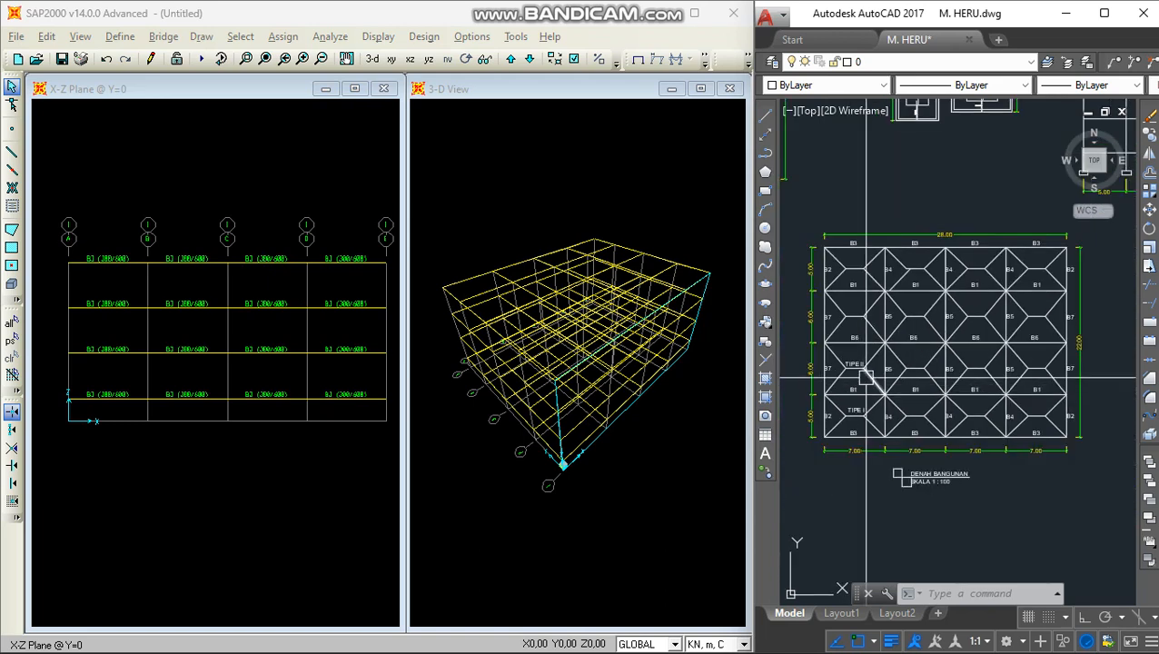
{"action": "scroll", "coordinate": [804, 310], "scroll_direction": "up", "scroll_amount": 2}
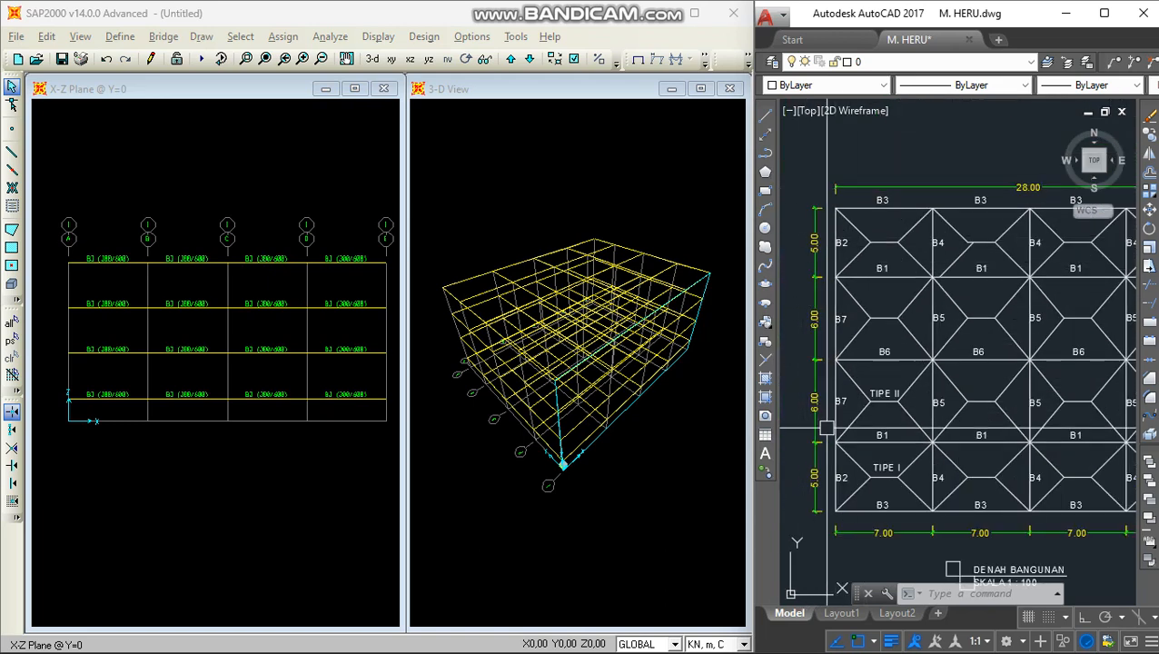
{"action": "left_click", "coordinate": [304, 219]}
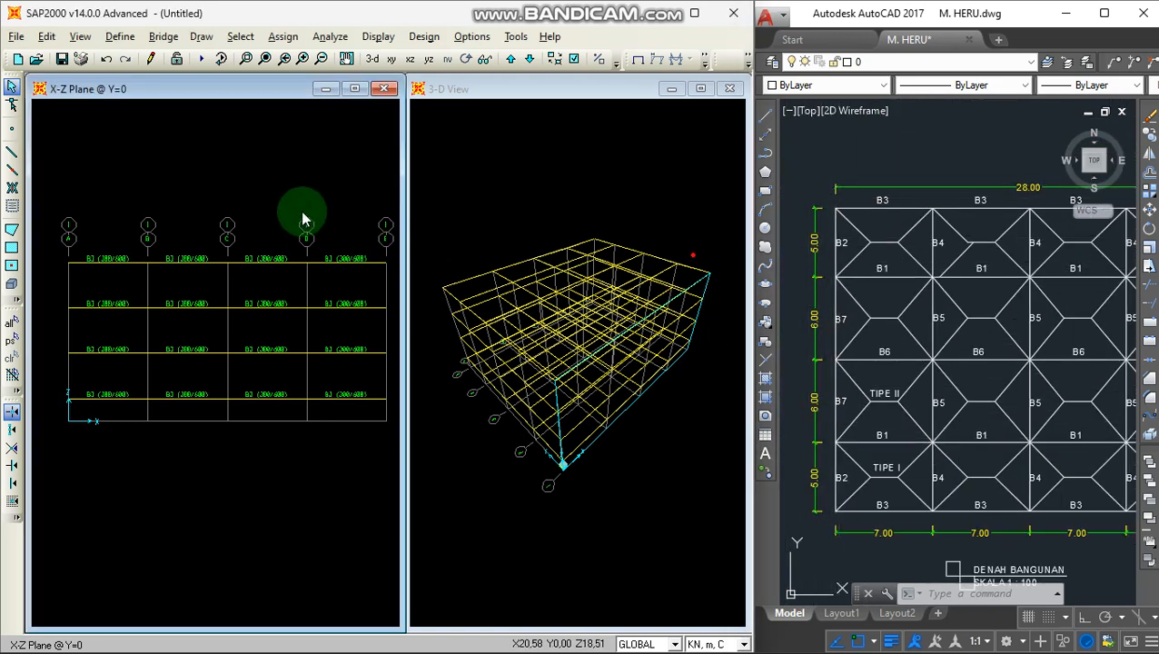
{"action": "middle_click_drag", "start_coordinate": [305, 219], "coordinate": [294, 209]}
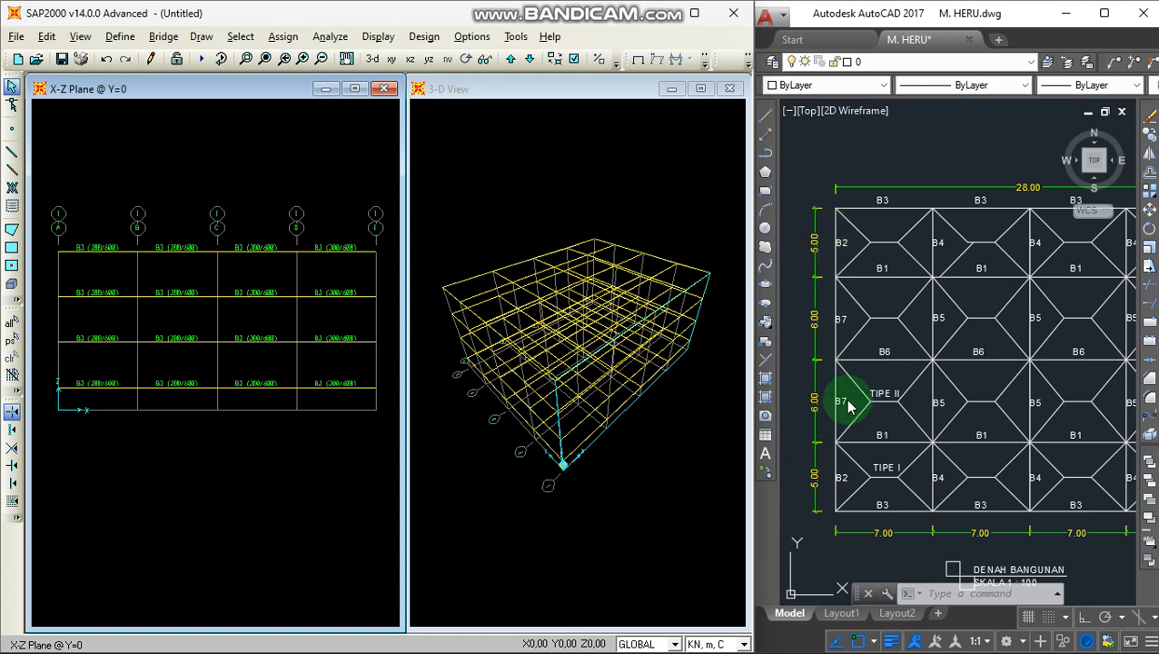
Step: Switch to the Y-Z elevation at X=0 and draw columns with section K (400/550) along grid lines 1 to 5 over all storeys
{"action": "scroll", "coordinate": [286, 173], "scroll_direction": "up", "scroll_amount": 1}
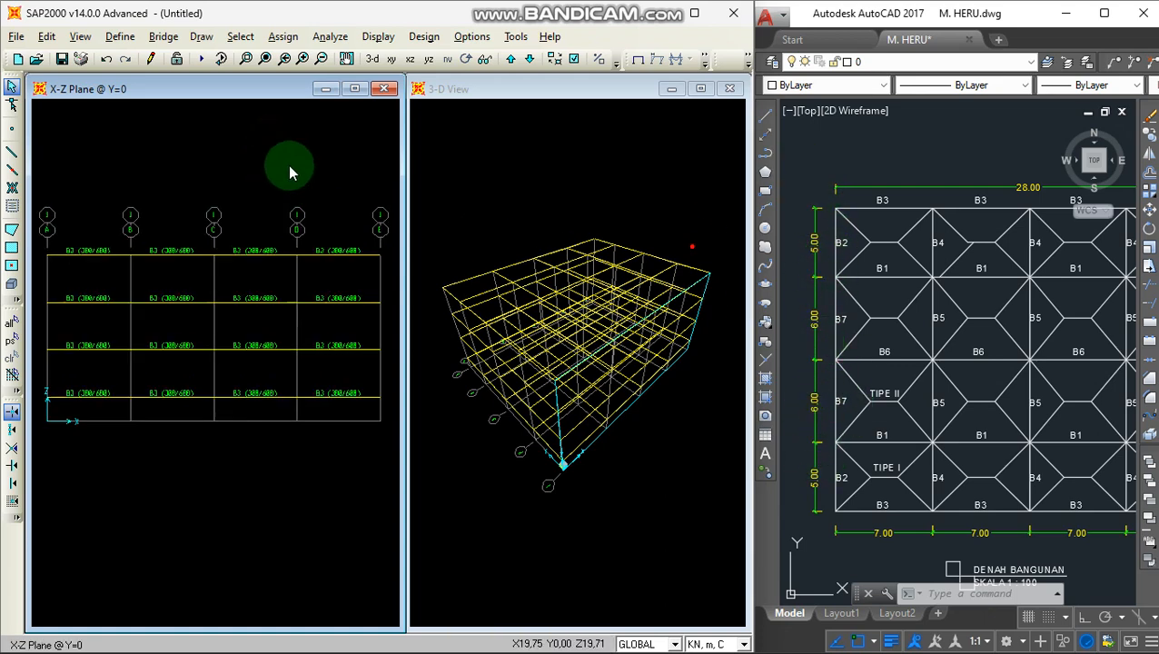
{"action": "left_click", "coordinate": [428, 59]}
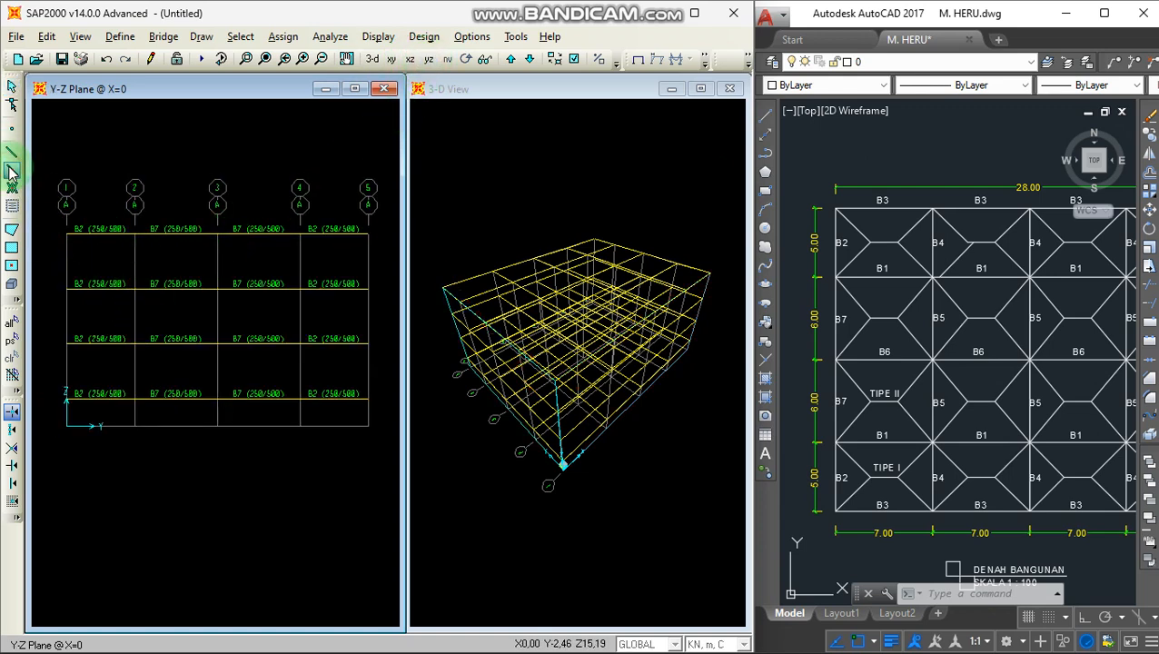
{"action": "left_click", "coordinate": [10, 170]}
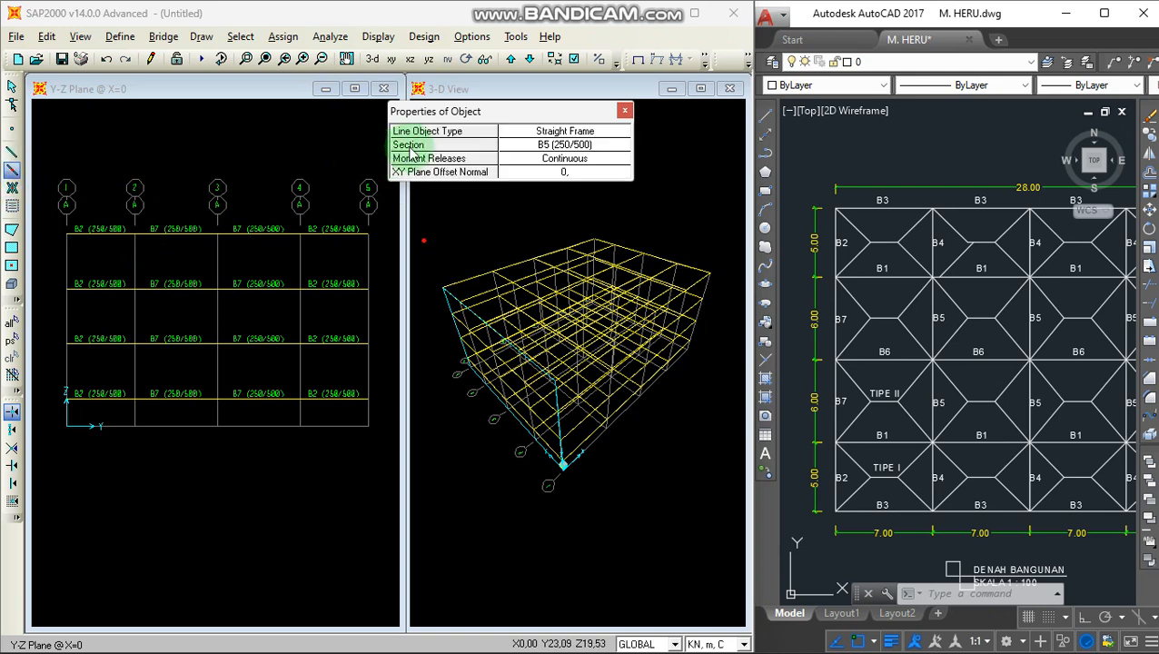
{"action": "left_click", "coordinate": [547, 147]}
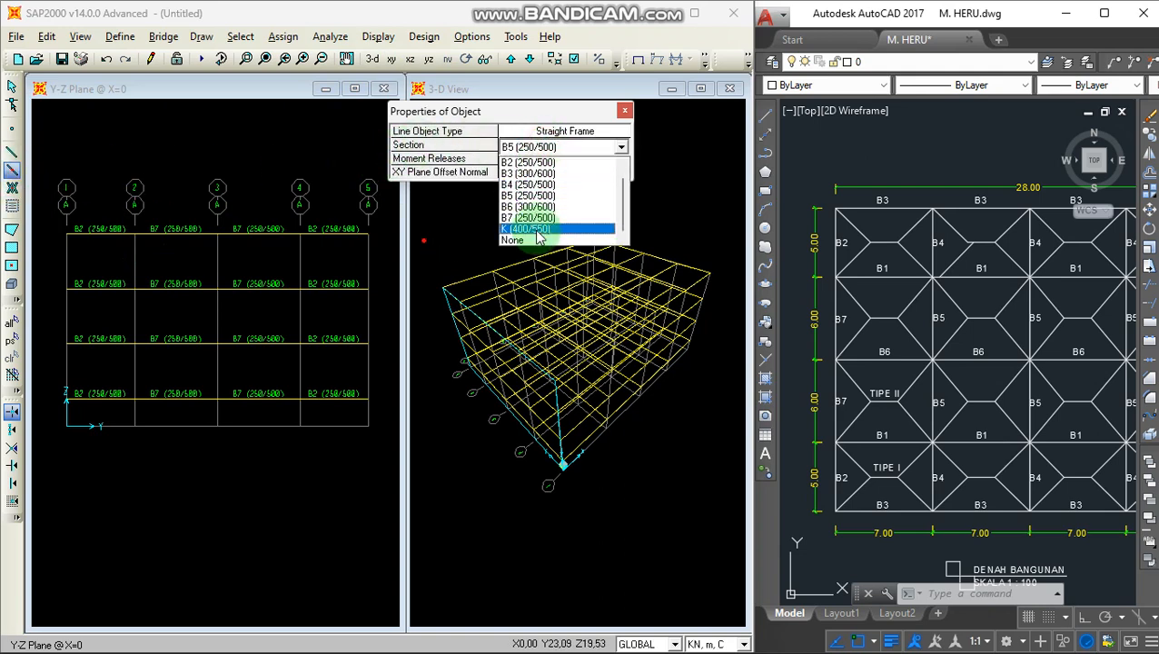
{"action": "left_click", "coordinate": [538, 229]}
{"action": "left_click_drag", "start_coordinate": [51, 207], "coordinate": [96, 454]}
{"action": "mouse_move", "coordinate": [98, 186]}
{"action": "left_mouse_down"}
{"action": "mouse_move", "coordinate": [147, 445]}
{"action": "mouse_move", "coordinate": [148, 423]}
{"action": "left_mouse_up"}
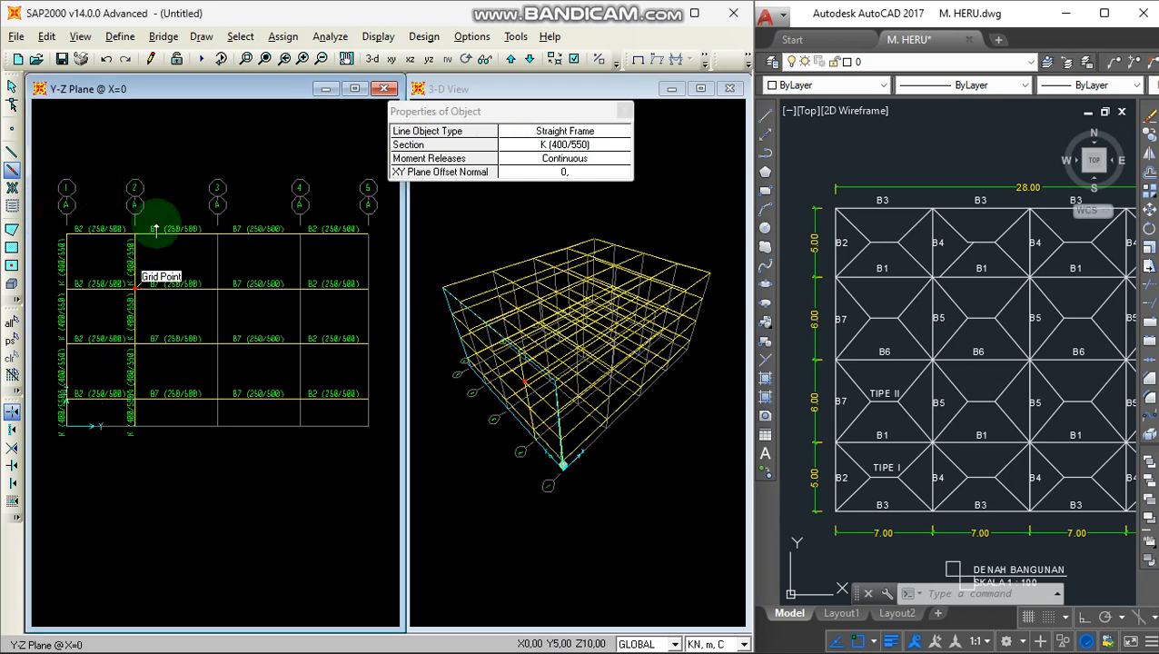
{"action": "left_click_drag", "start_coordinate": [185, 210], "coordinate": [239, 443]}
{"action": "left_click_drag", "start_coordinate": [280, 194], "coordinate": [317, 445]}
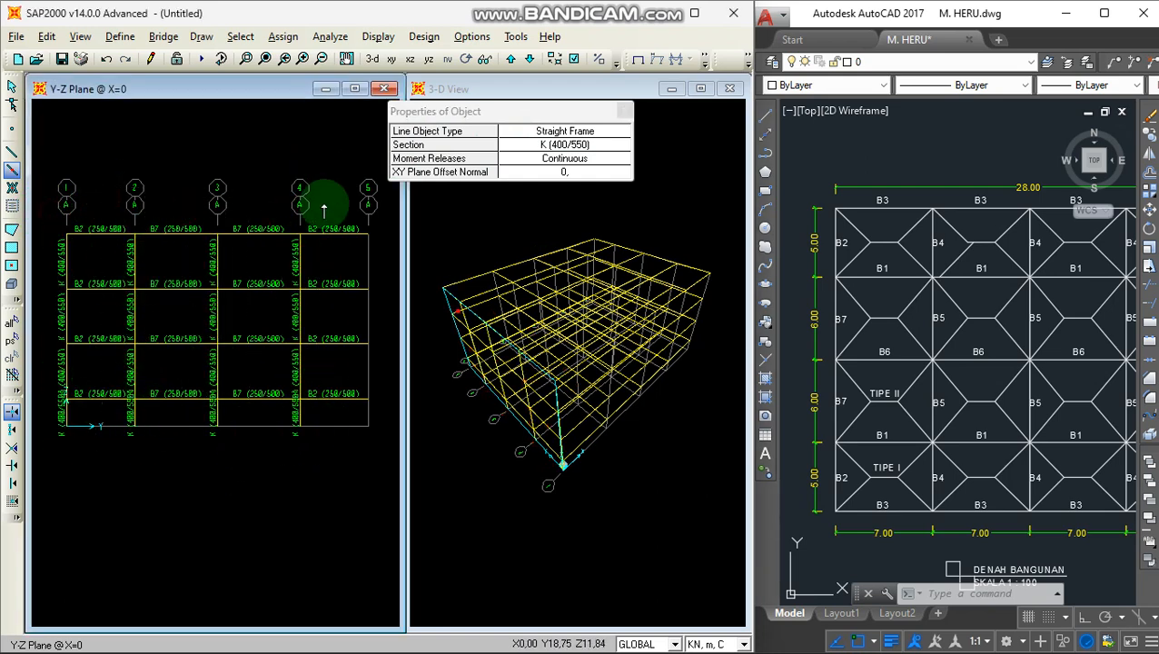
{"action": "left_click_drag", "start_coordinate": [328, 201], "coordinate": [380, 443]}
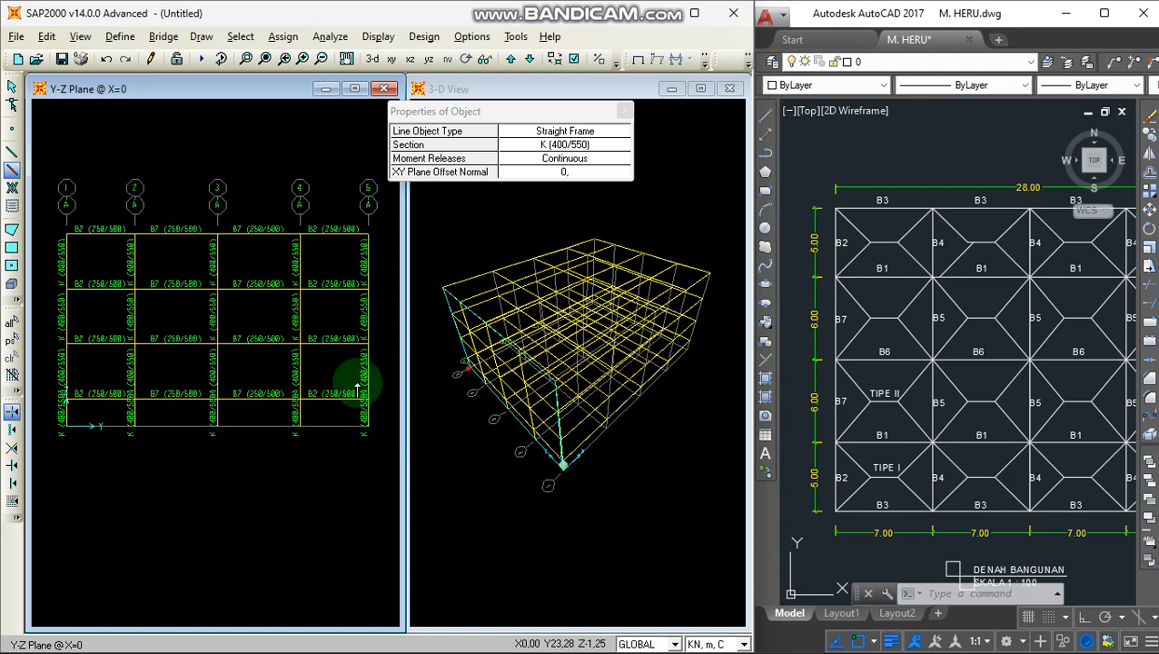
Step: Select all the columns on grid lines 1 to 5 in the Y-Z elevation, leaving the beams unselected
{"action": "left_click", "coordinate": [12, 87]}
{"action": "left_click", "coordinate": [105, 215]}
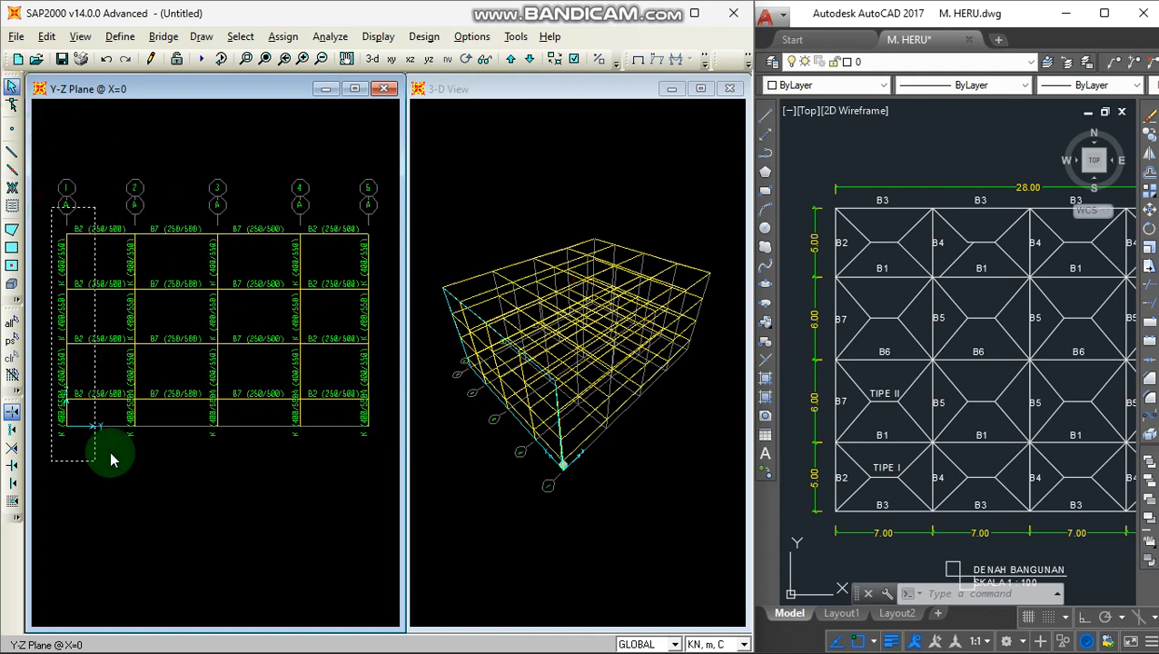
{"action": "left_click_drag", "start_coordinate": [110, 460], "coordinate": [110, 460]}
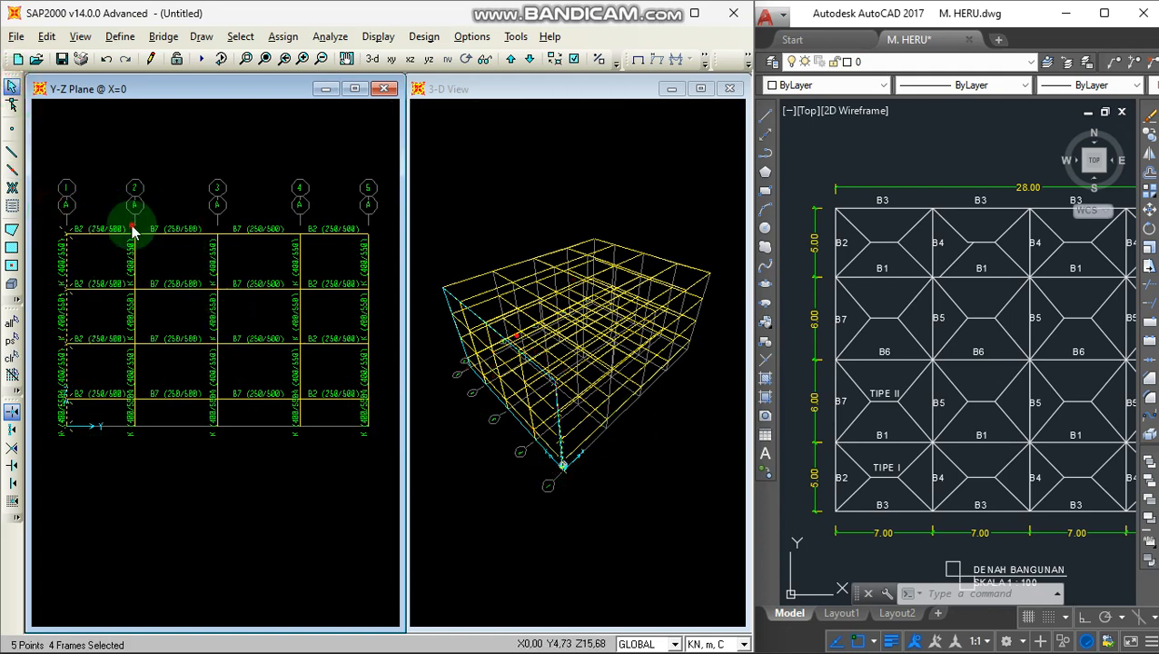
{"action": "left_click_drag", "start_coordinate": [152, 445], "coordinate": [152, 446]}
{"action": "left_click_drag", "start_coordinate": [192, 163], "coordinate": [244, 473]}
{"action": "left_click_drag", "start_coordinate": [264, 192], "coordinate": [316, 449]}
{"action": "left_click_drag", "start_coordinate": [332, 207], "coordinate": [378, 471]}
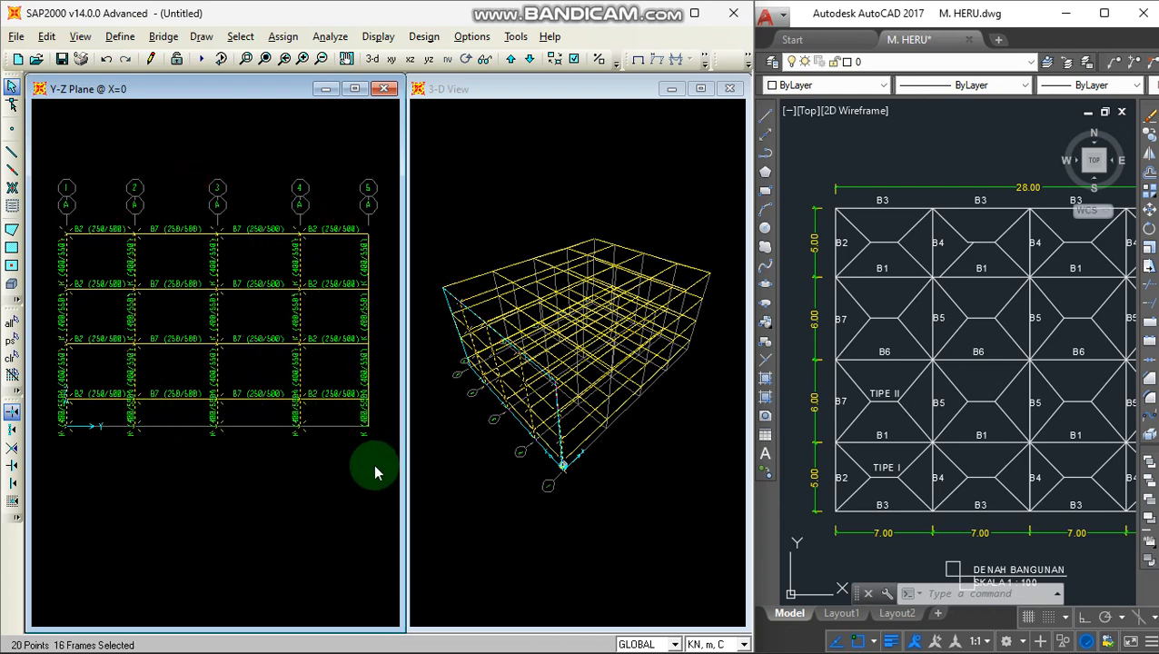
Step: Examine sections A-A and B-B in the AutoCAD drawing for the bay spacing and number of bays
{"action": "left_click", "coordinate": [821, 152]}
{"action": "scroll", "coordinate": [829, 176], "scroll_direction": "down", "scroll_amount": 4}
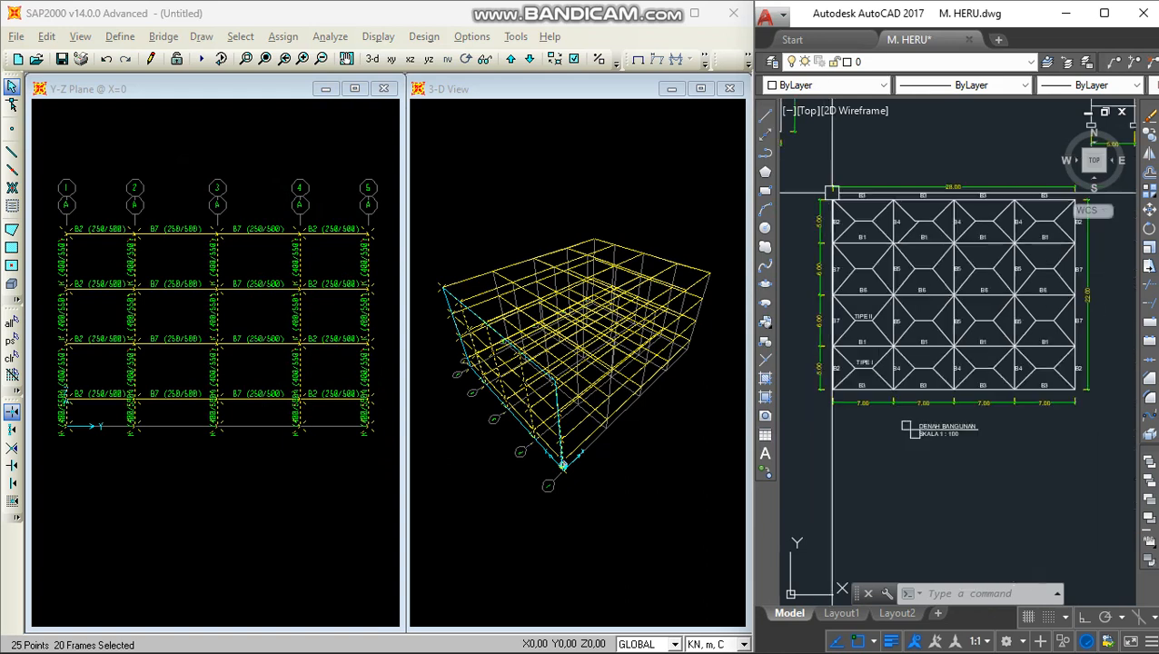
{"action": "middle_click_drag", "start_coordinate": [841, 189], "coordinate": [802, 269]}
{"action": "scroll", "coordinate": [954, 195], "scroll_direction": "up", "scroll_amount": 4}
{"action": "middle_click_drag", "start_coordinate": [954, 196], "coordinate": [907, 221]}
{"action": "scroll", "coordinate": [906, 222], "scroll_direction": "up", "scroll_amount": 2}
{"action": "scroll", "coordinate": [908, 222], "scroll_direction": "down", "scroll_amount": 2}
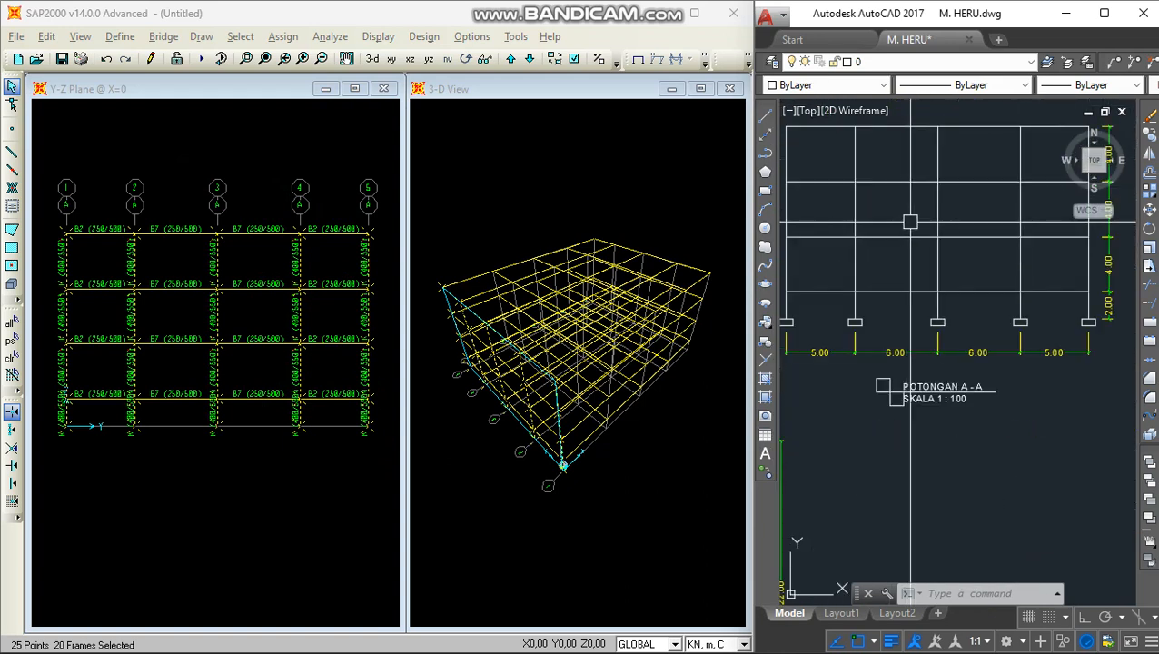
{"action": "middle_click_drag", "start_coordinate": [929, 261], "coordinate": [895, 274]}
{"action": "scroll", "coordinate": [895, 274], "scroll_direction": "down", "scroll_amount": 2}
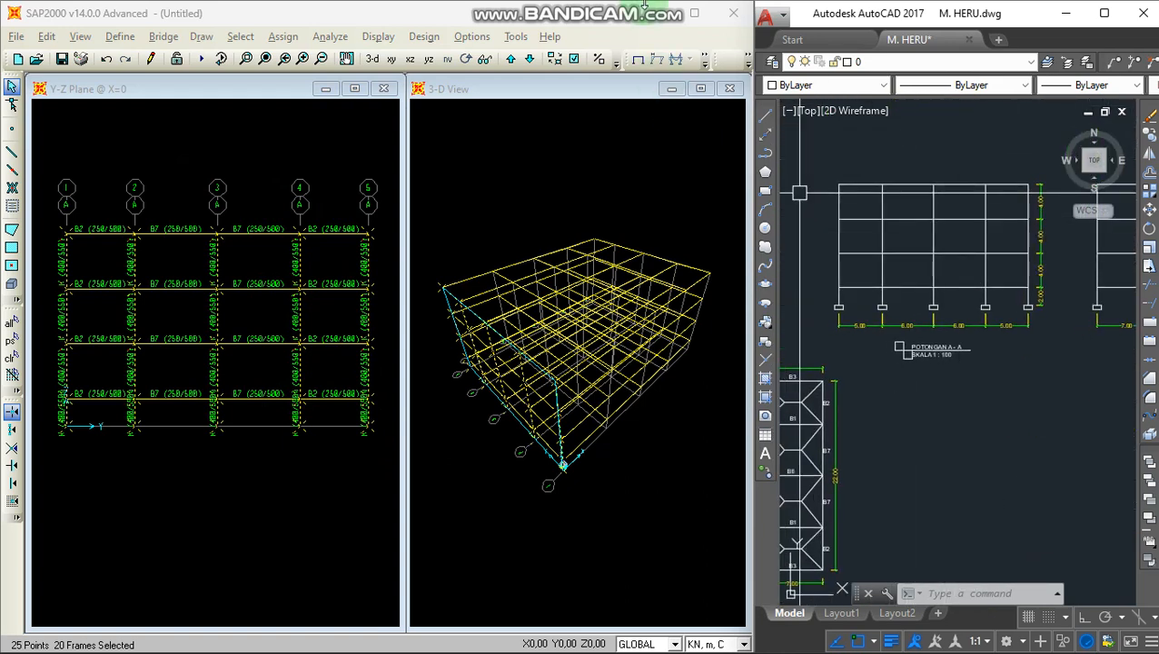
{"action": "scroll", "coordinate": [910, 325], "scroll_direction": "up", "scroll_amount": 4}
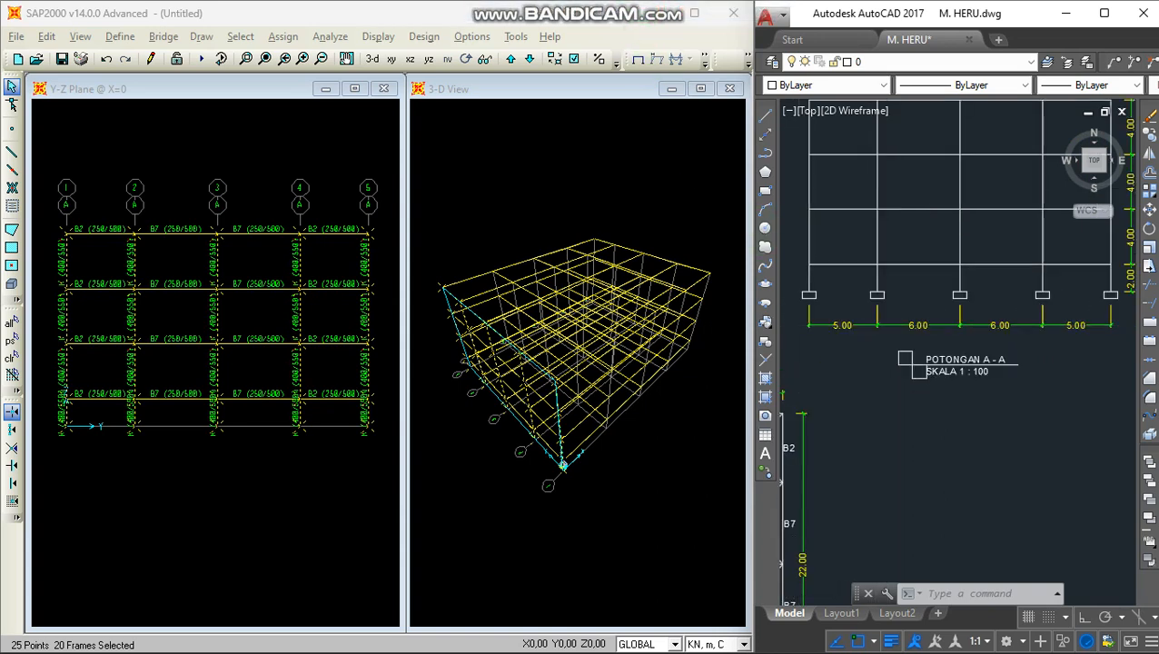
{"action": "scroll", "coordinate": [911, 328], "scroll_direction": "down", "scroll_amount": 4}
{"action": "middle_click_drag", "start_coordinate": [1065, 320], "coordinate": [880, 360]}
{"action": "middle_click_drag", "start_coordinate": [1061, 400], "coordinate": [1001, 393]}
{"action": "scroll", "coordinate": [910, 401], "scroll_direction": "up", "scroll_amount": 2}
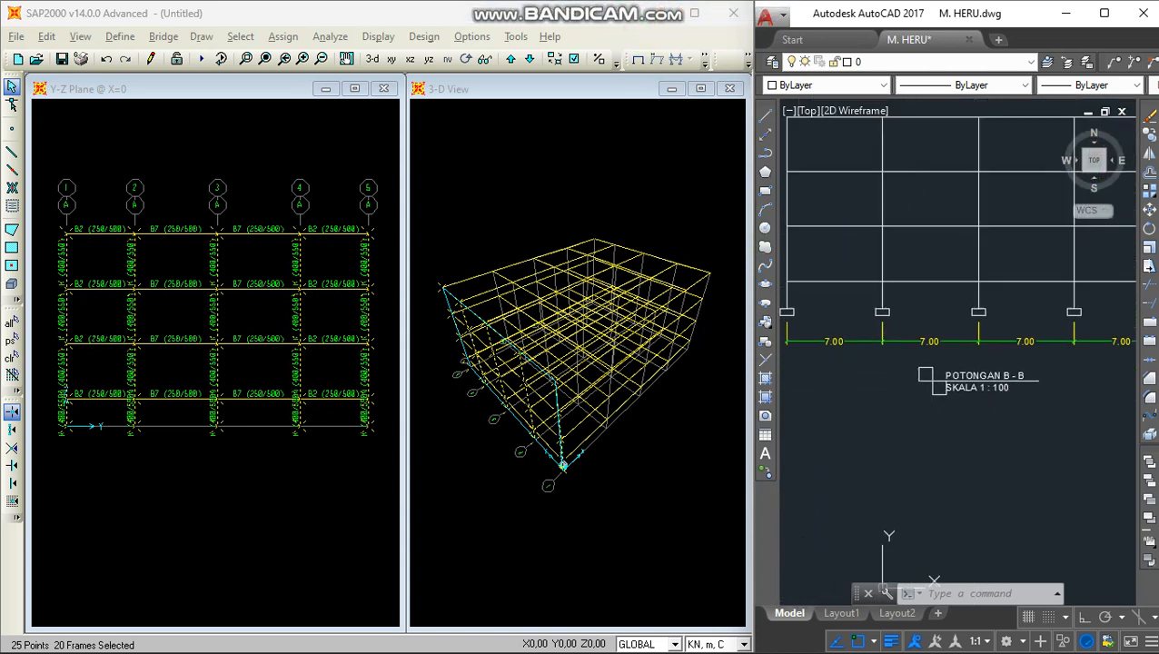
{"action": "scroll", "coordinate": [962, 369], "scroll_direction": "down", "scroll_amount": 2}
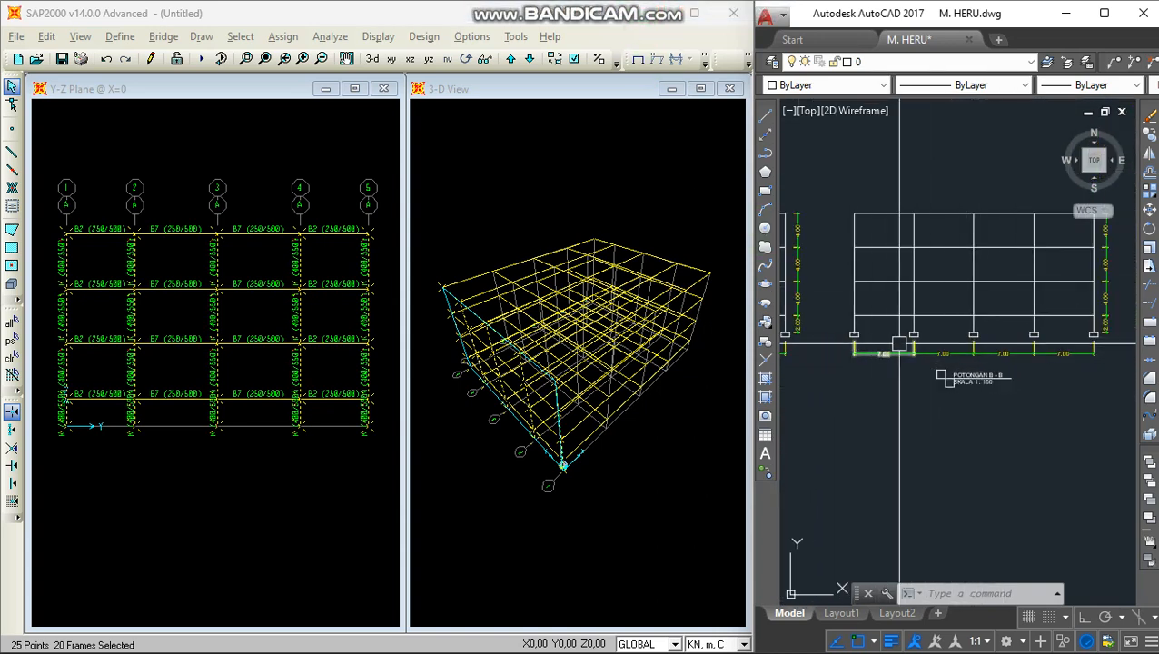
Step: Replicate the selected columns linearly in SAP2000 with dx 7 m, dy 0, dz 0 and 4 copies
{"action": "left_click", "coordinate": [50, 38]}
{"action": "left_click", "coordinate": [77, 233]}
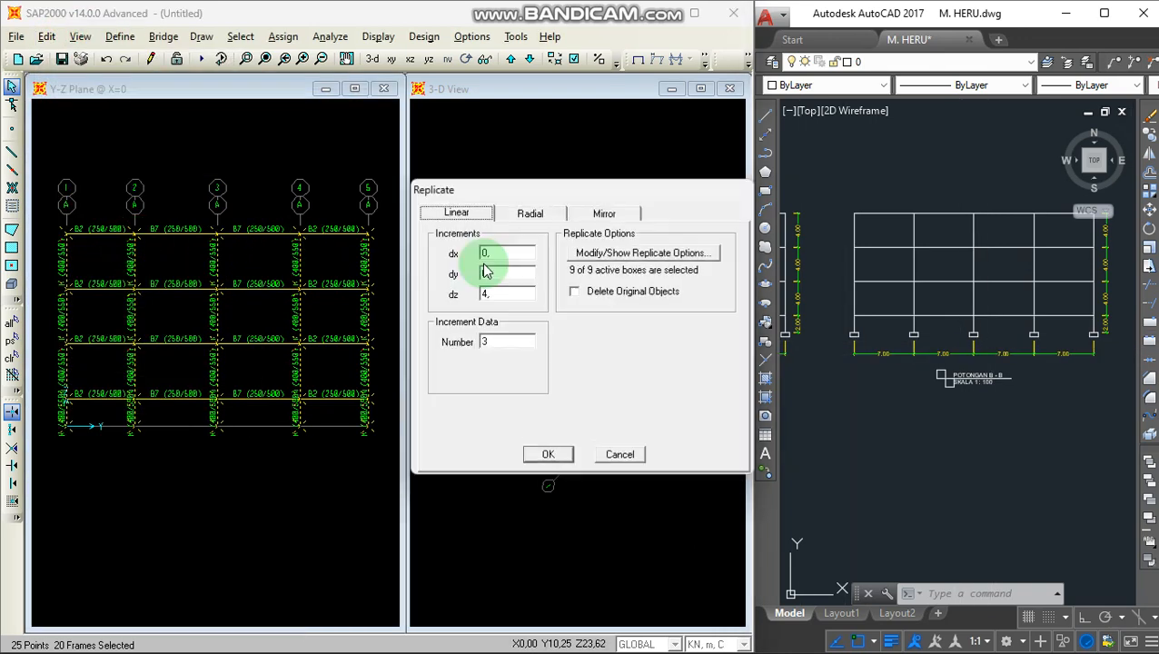
{"action": "left_click", "coordinate": [499, 291]}
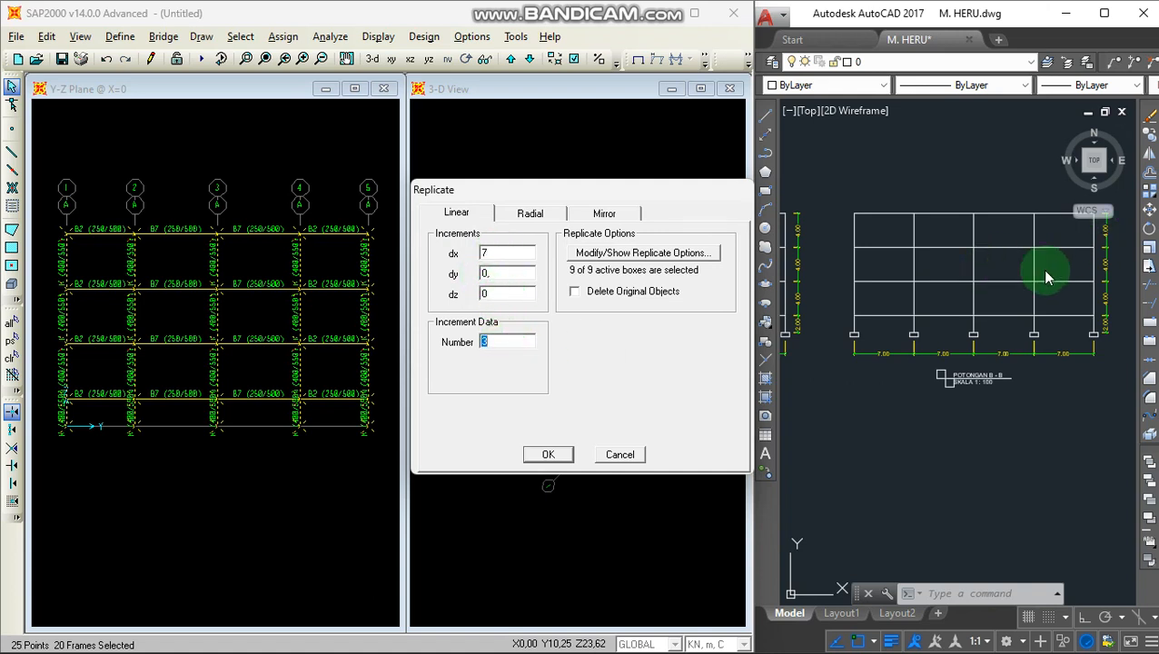
{"action": "left_click", "coordinate": [533, 414]}
{"action": "type", "text": "4"}
{"action": "left_click", "coordinate": [548, 455]}
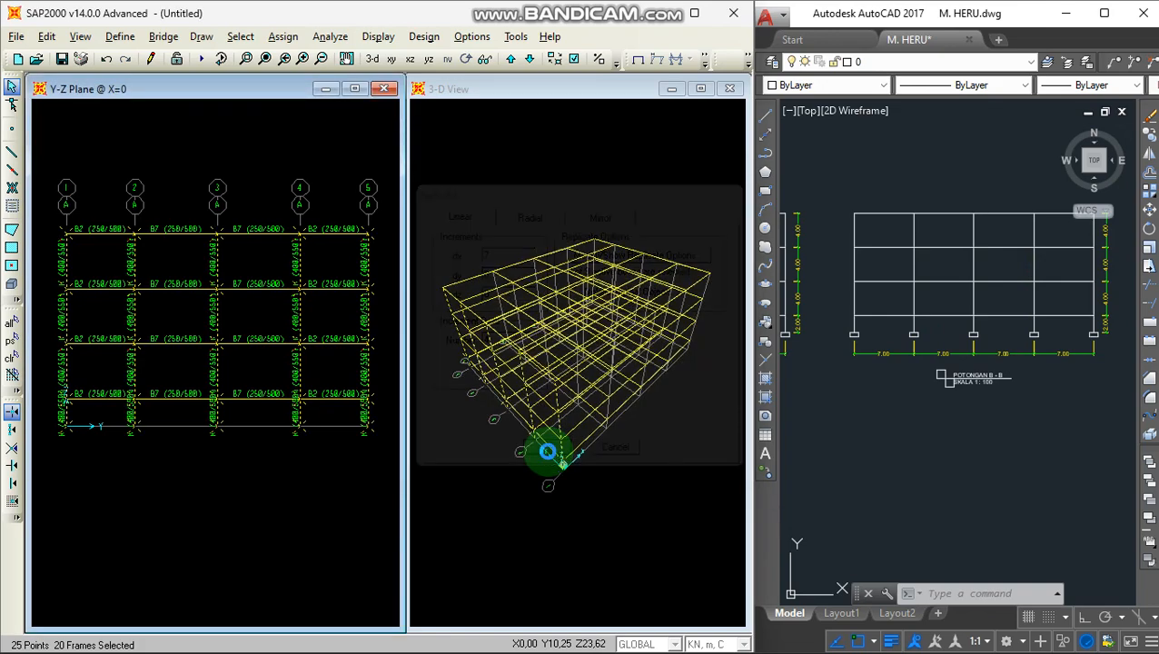